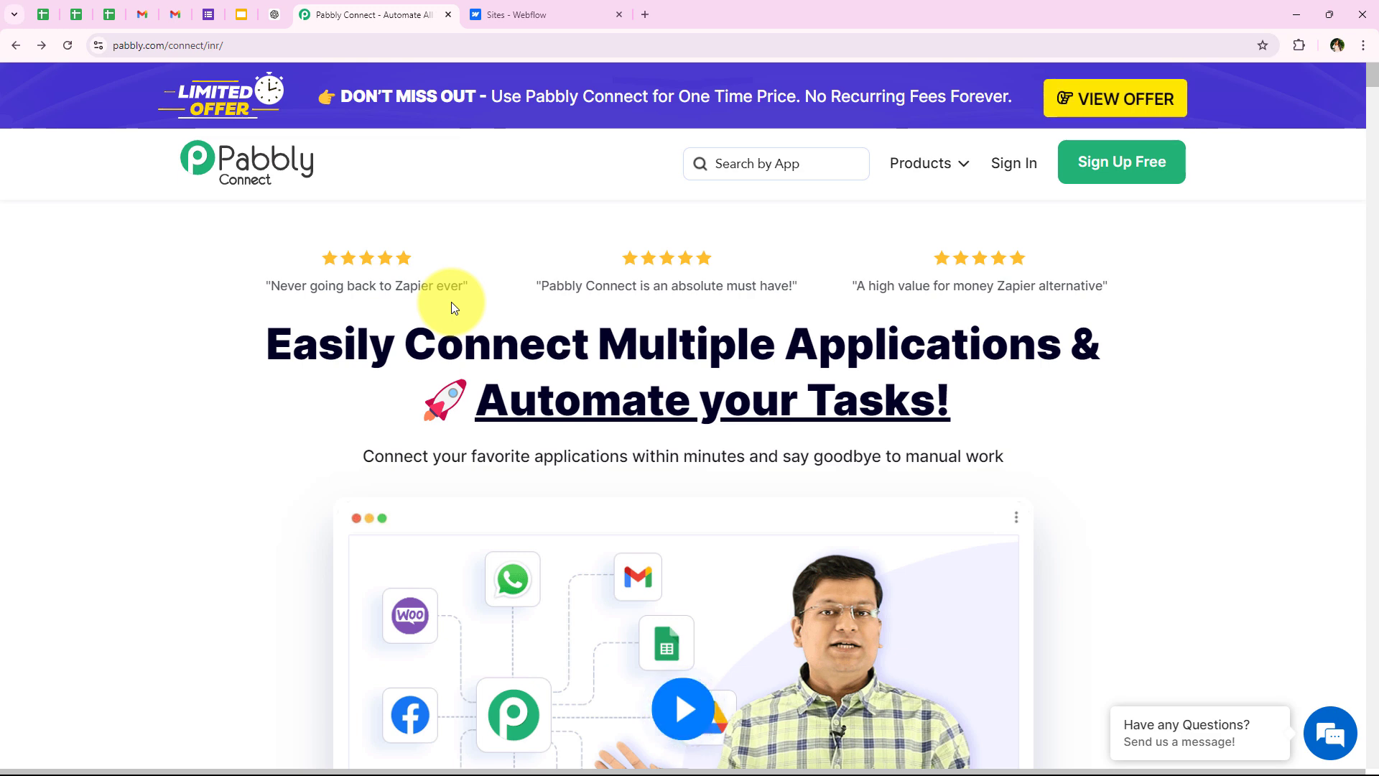
Step: Sign in to the Pabbly account from the Pabbly Connect homepage
left_click(314, 40)
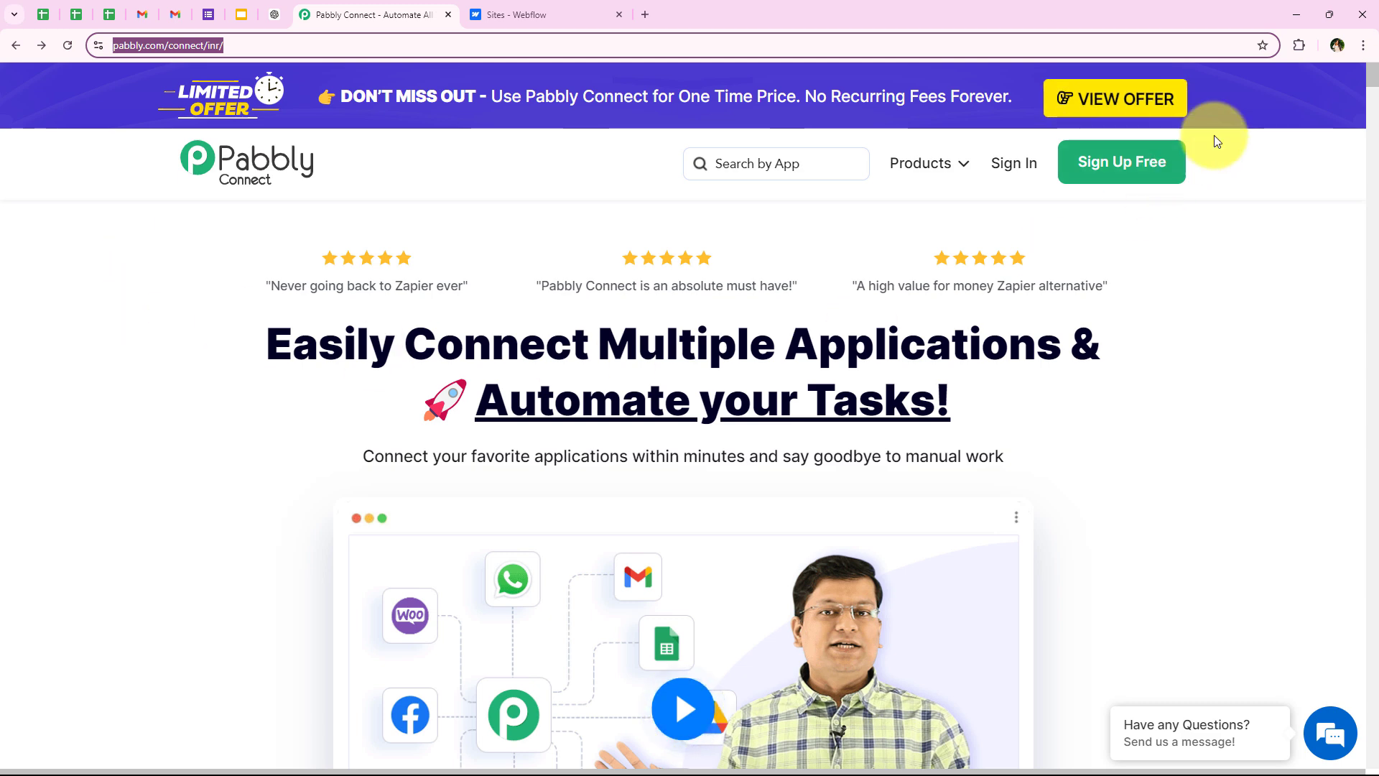
left_click(1053, 234)
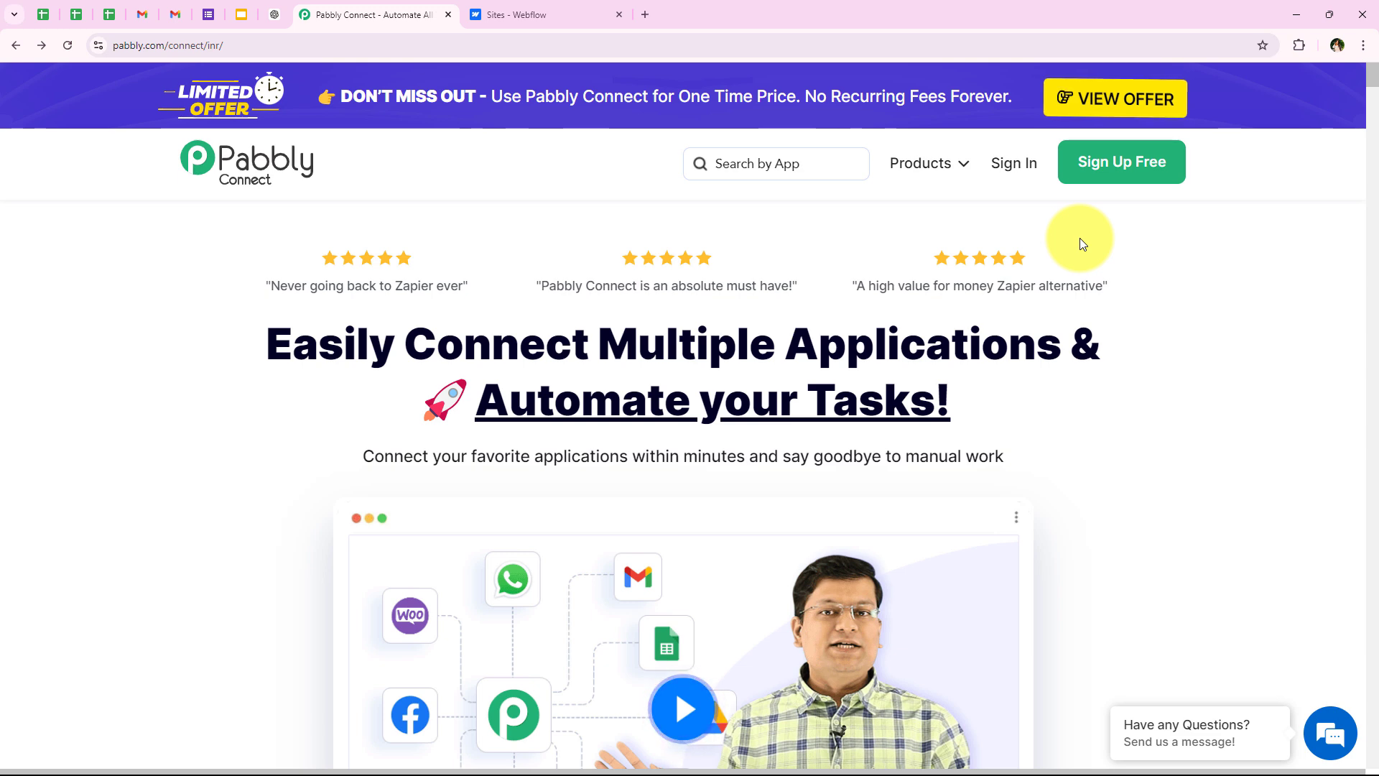
left_click(1000, 176)
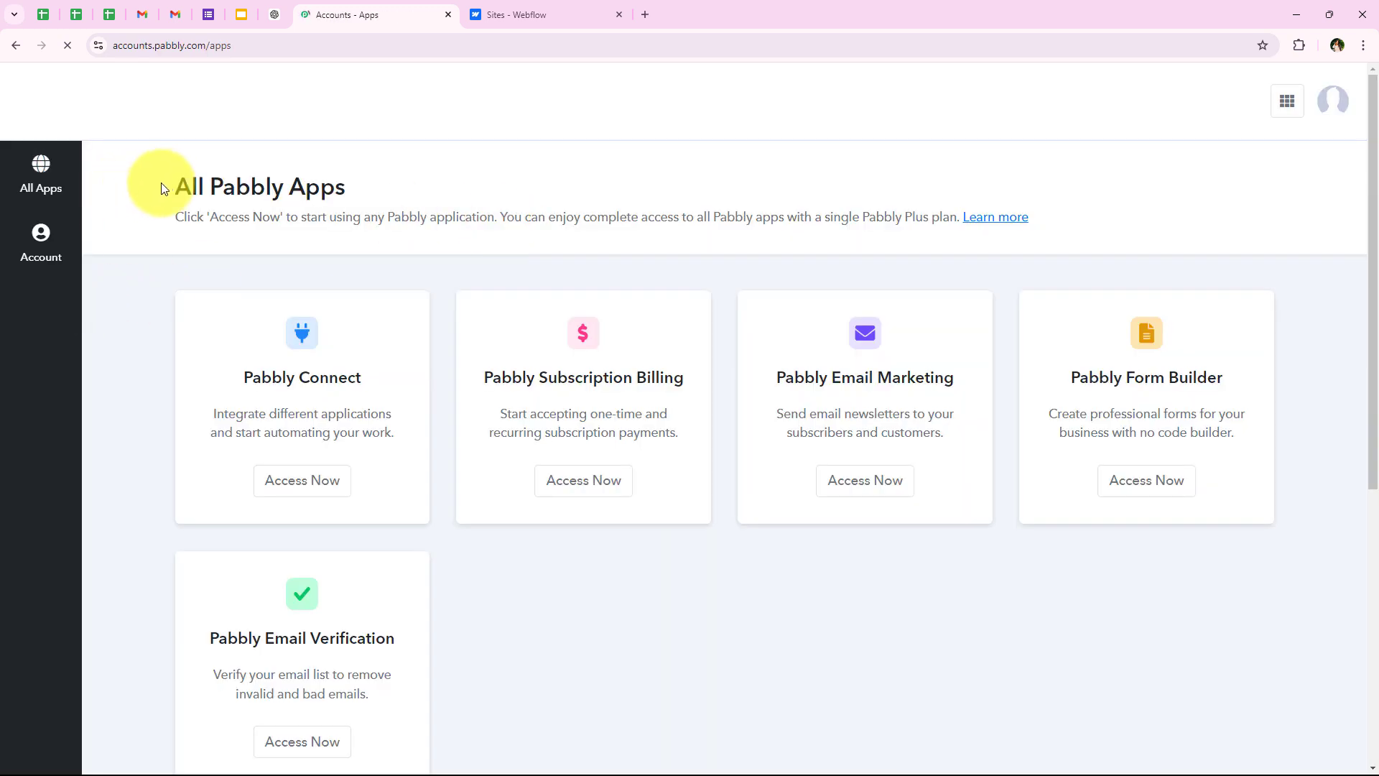
Step: Launch Pabbly Connect in a new tab from its card on the All Pabbly Apps page
left_click_drag(163, 189, 520, 201)
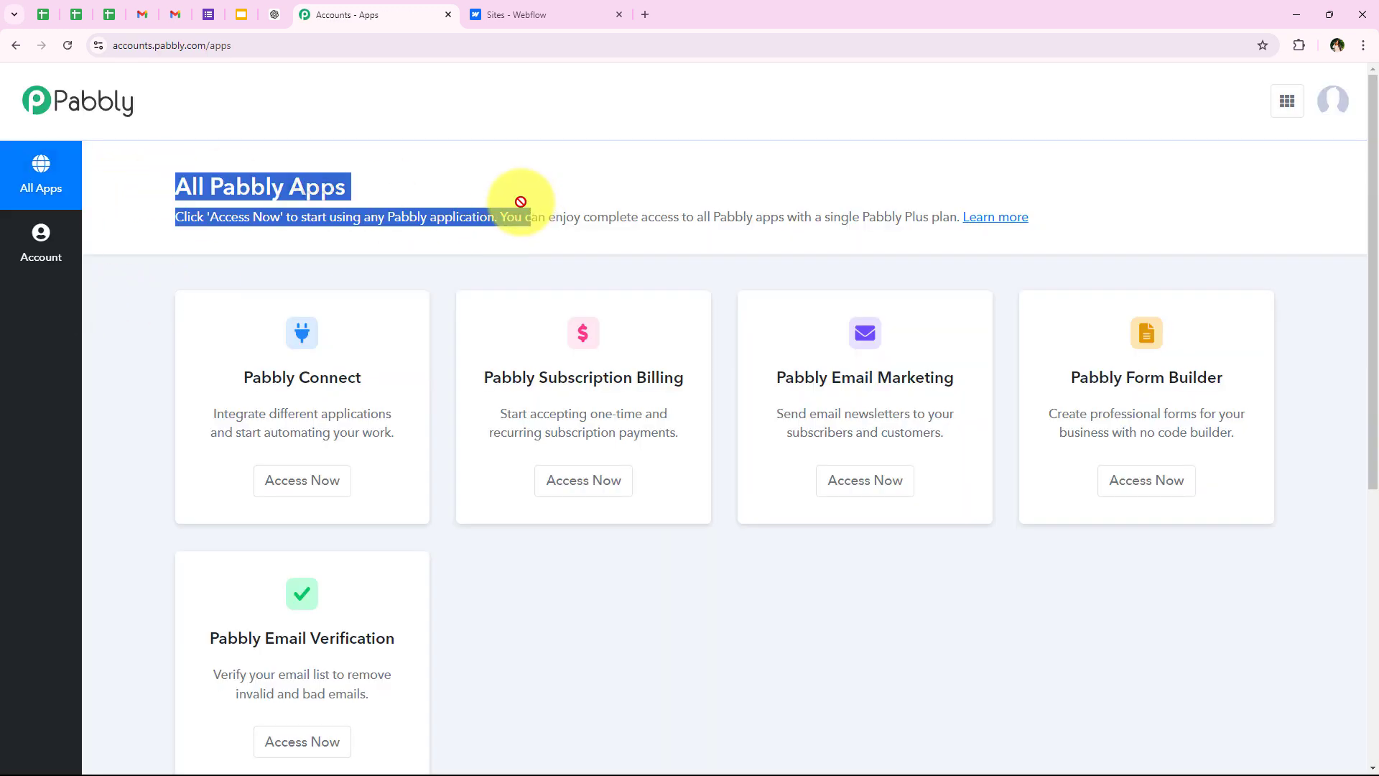
left_click(422, 191)
scroll(449, 428, "down", 1)
scroll(464, 482, "up", 1)
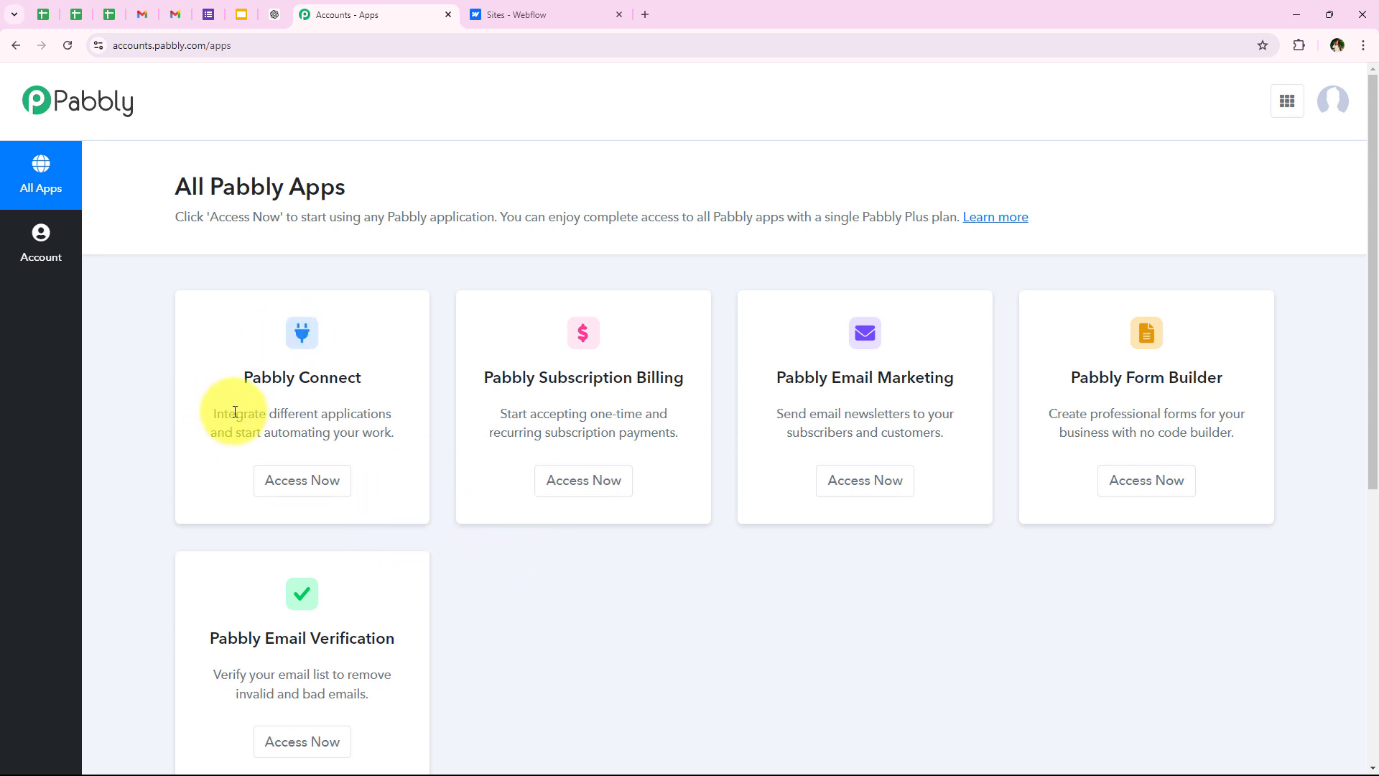
left_click(297, 486)
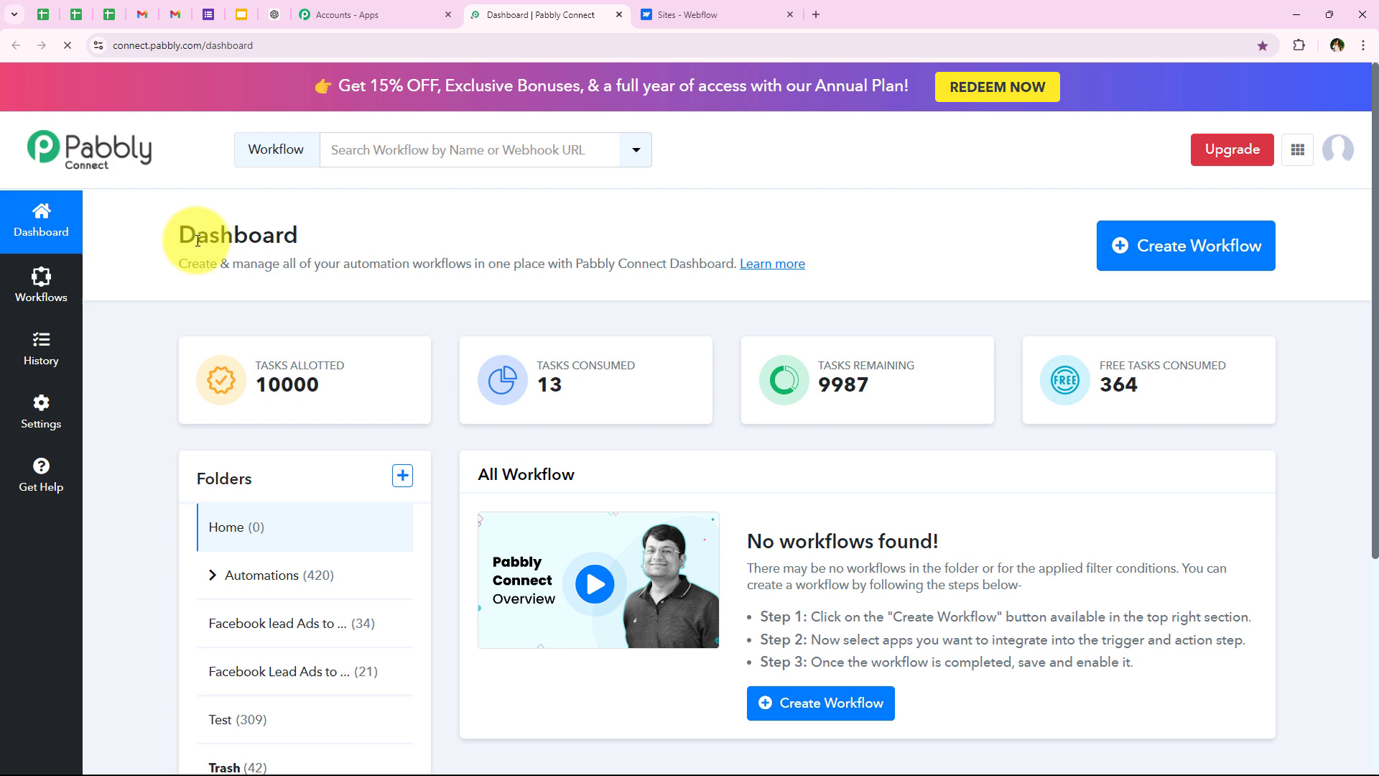
left_click_drag(199, 240, 329, 238)
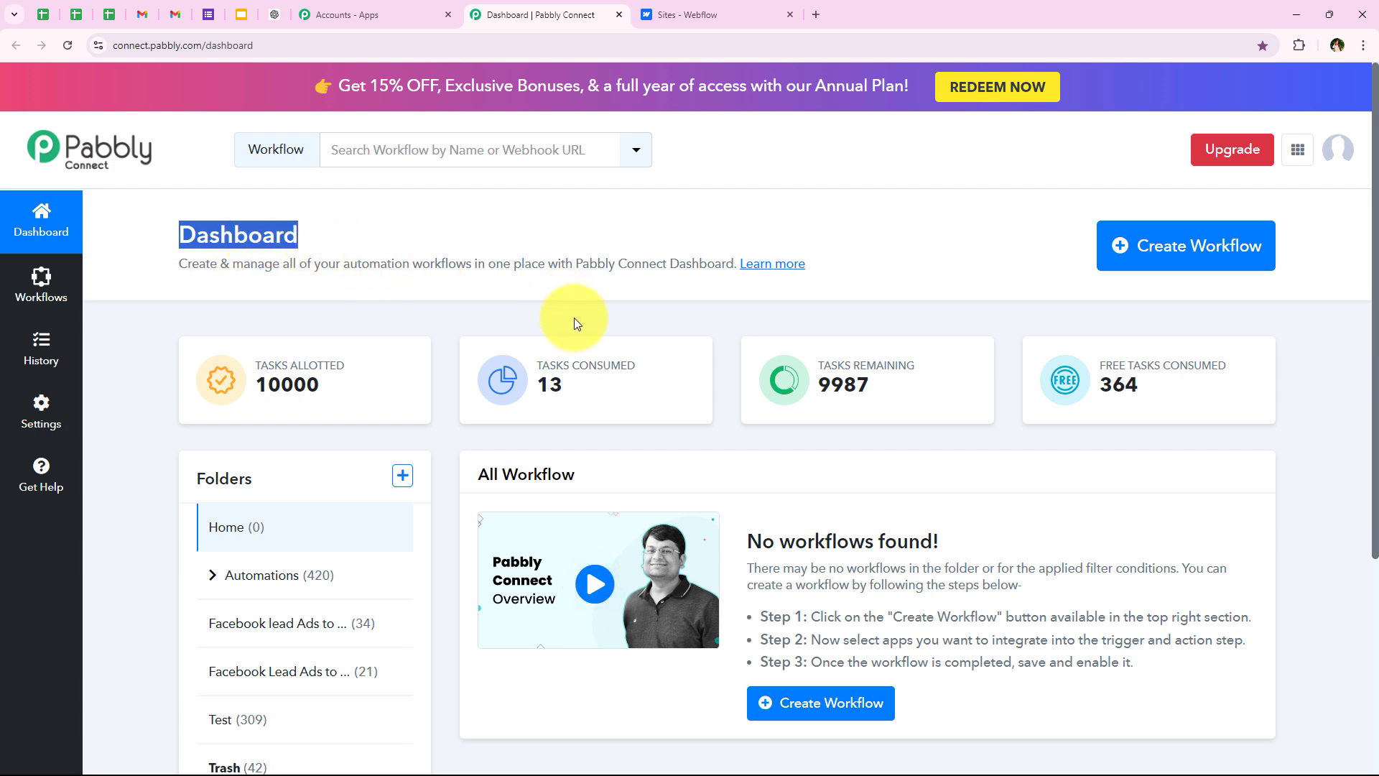
Step: Create a workflow named 'How to Send Automated Emails on Webflow Form Submission' in the Automations folder
left_click(1130, 266)
left_click_drag(469, 339, 585, 360)
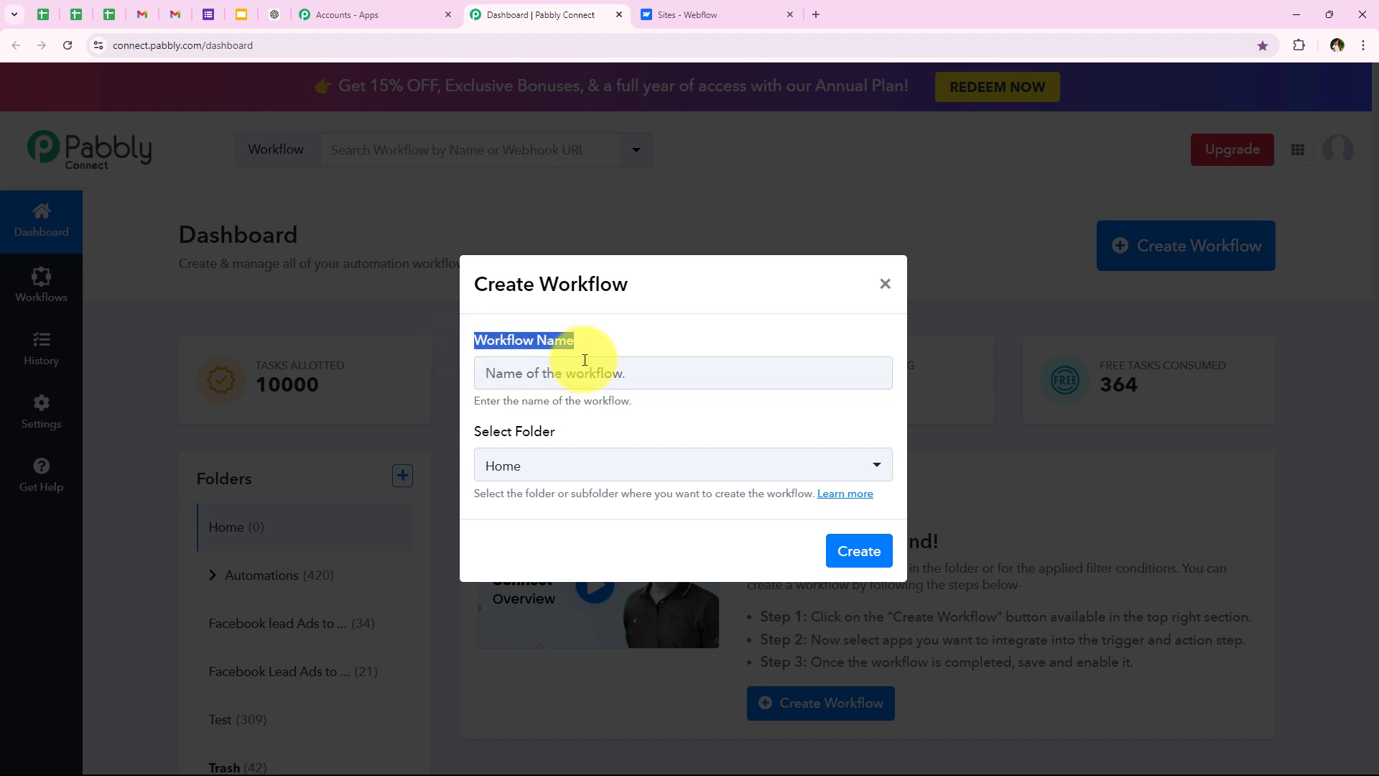
left_click_drag(468, 426, 555, 434)
left_click(532, 475)
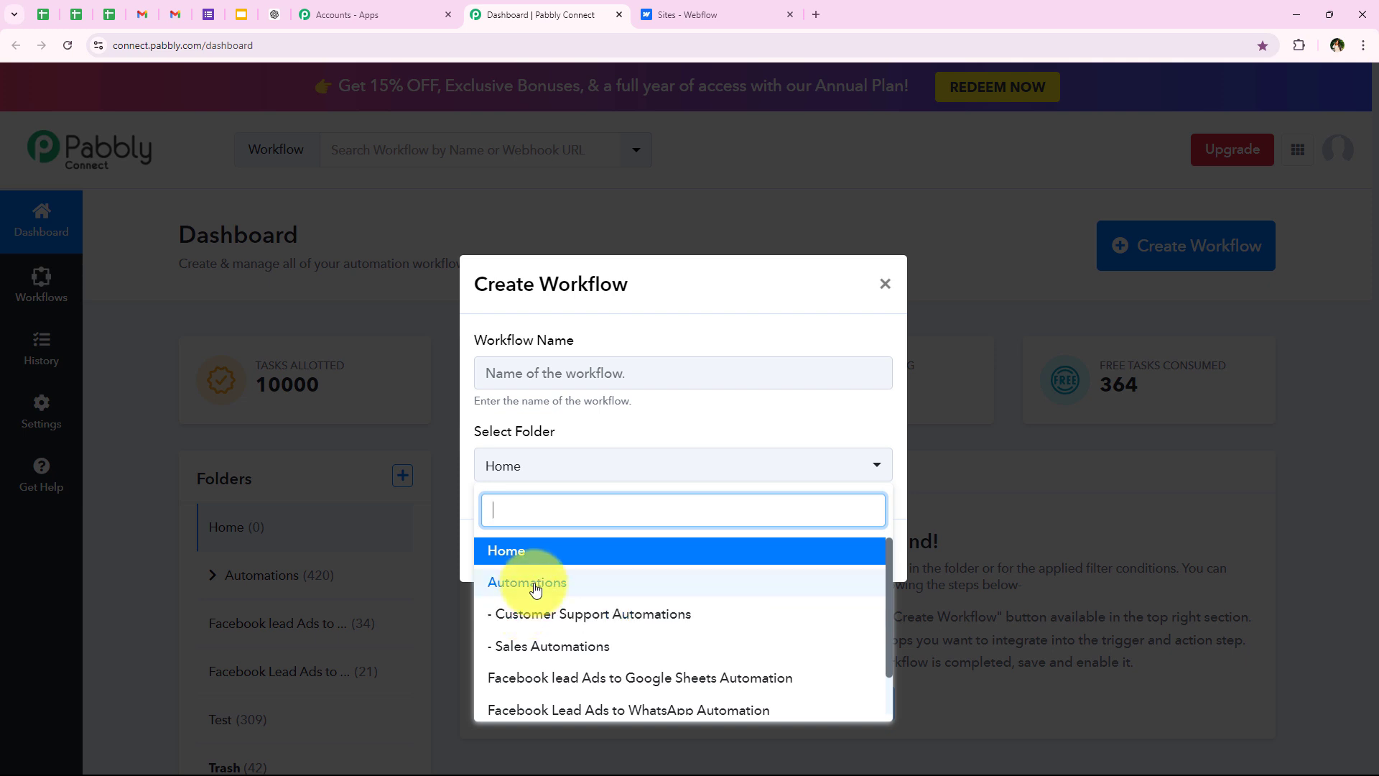
left_click(535, 589)
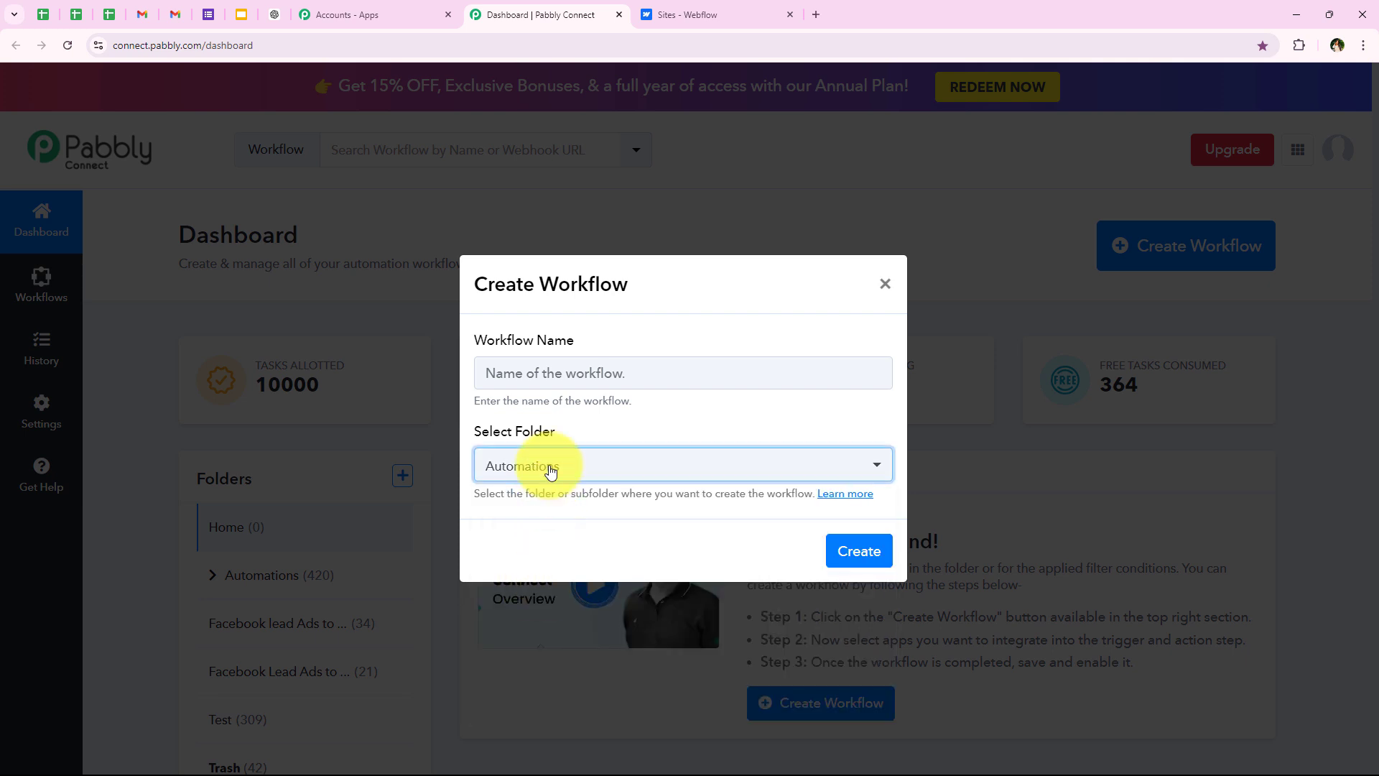
left_click(542, 386)
type("How to Send Automated Emails on Webflow Form Submission")
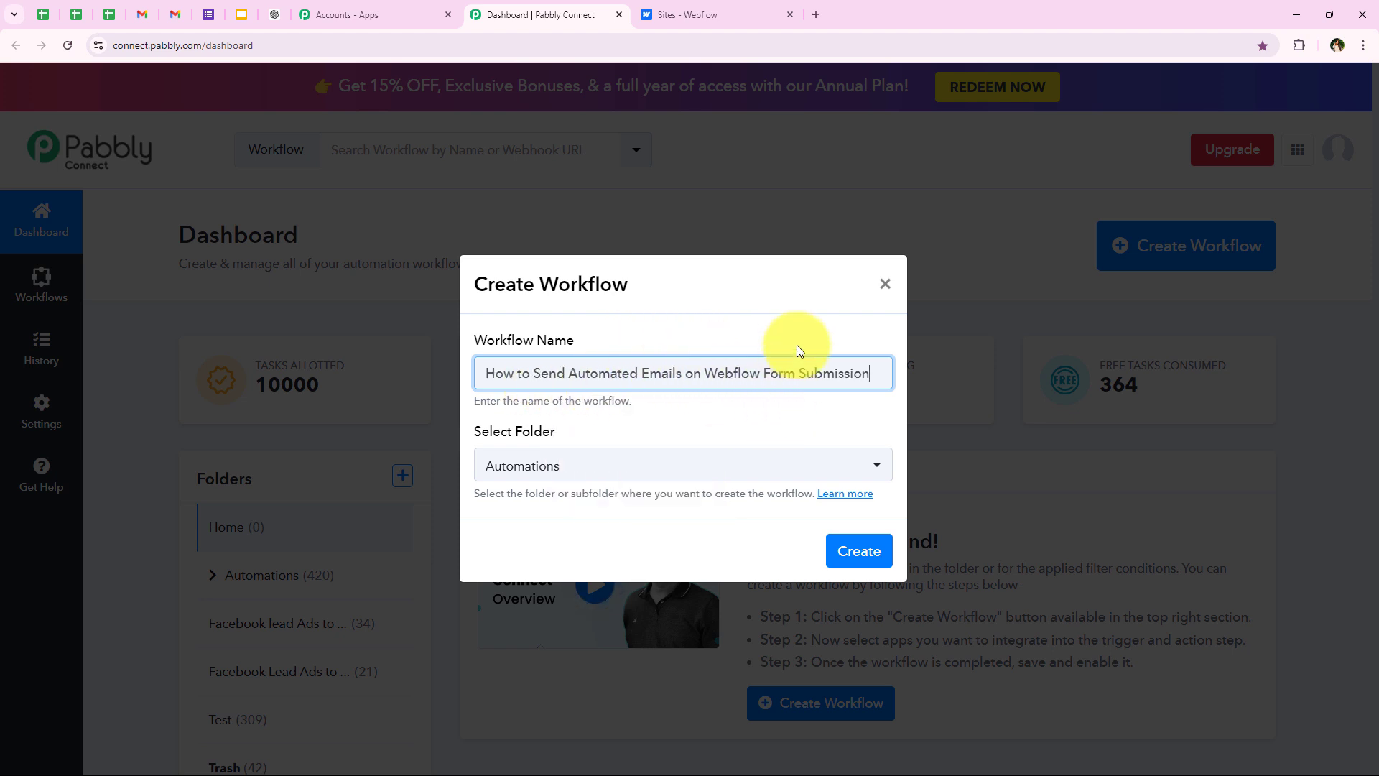
left_click(859, 551)
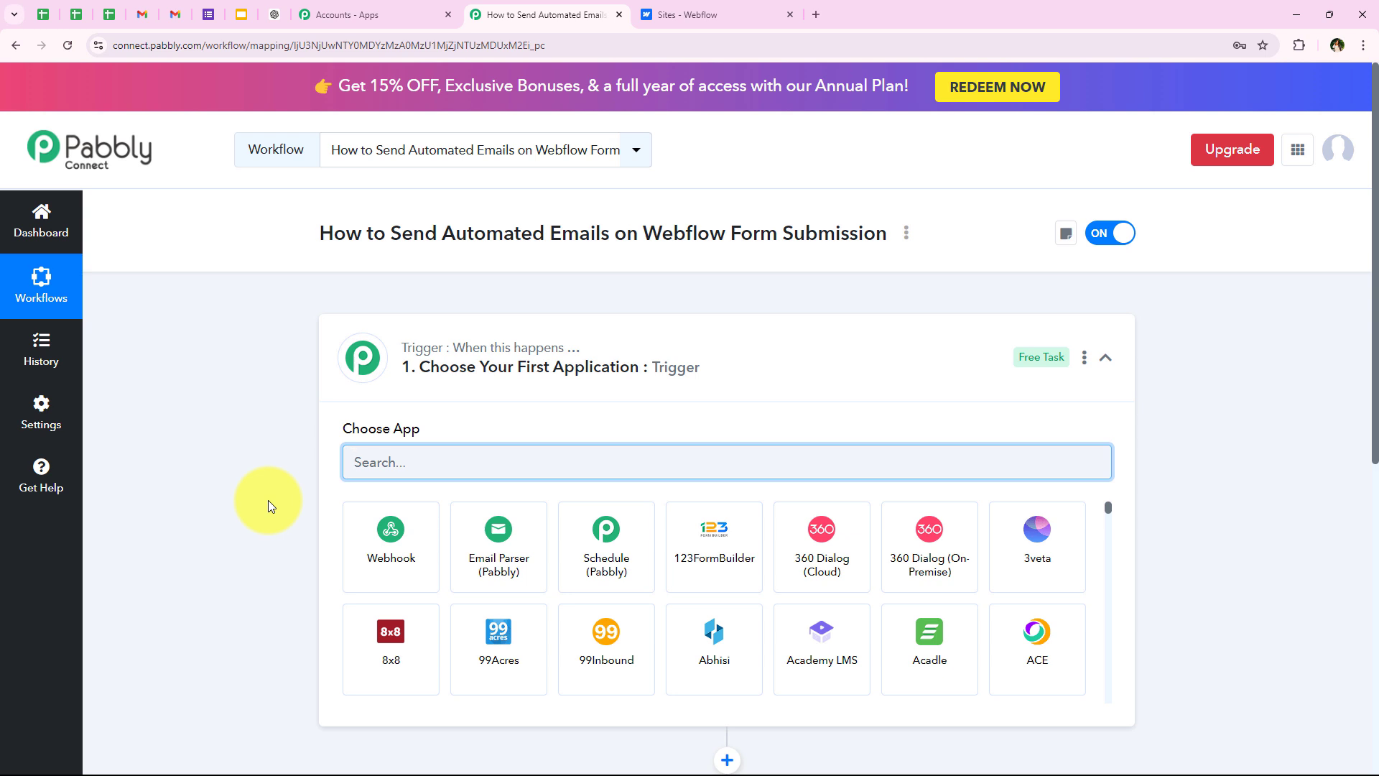
Step: Set the trigger to Webflow V1 with the New Form Submission event
left_click(363, 341)
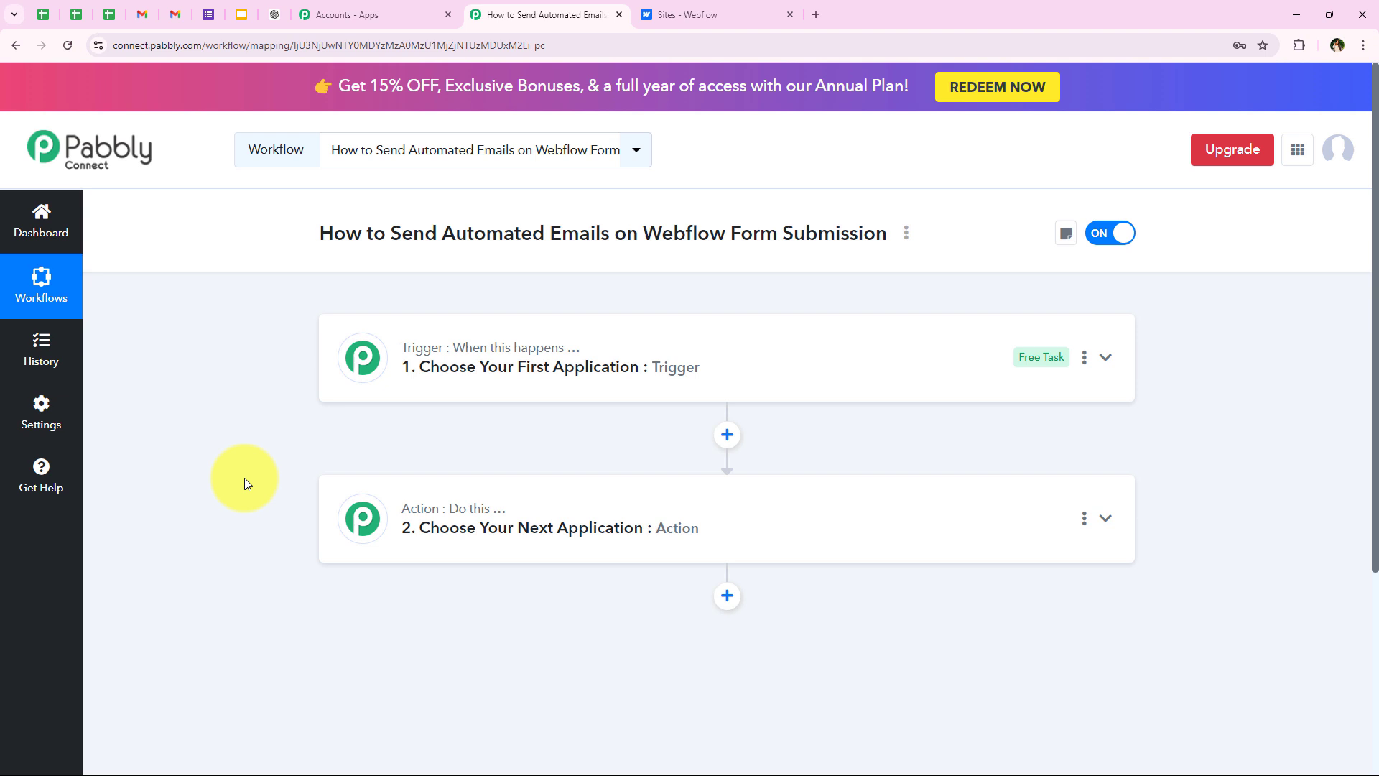
left_click(502, 367)
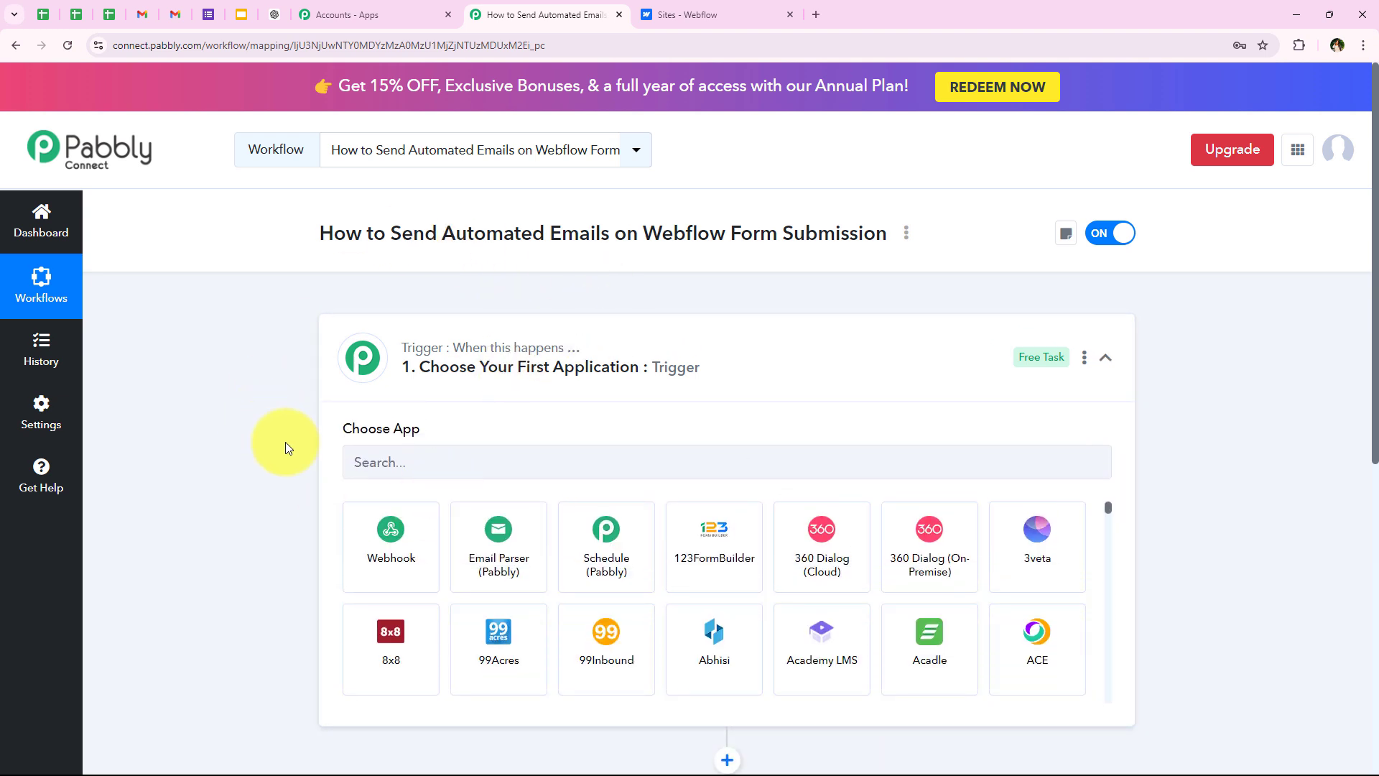
left_click(370, 463)
type("Web")
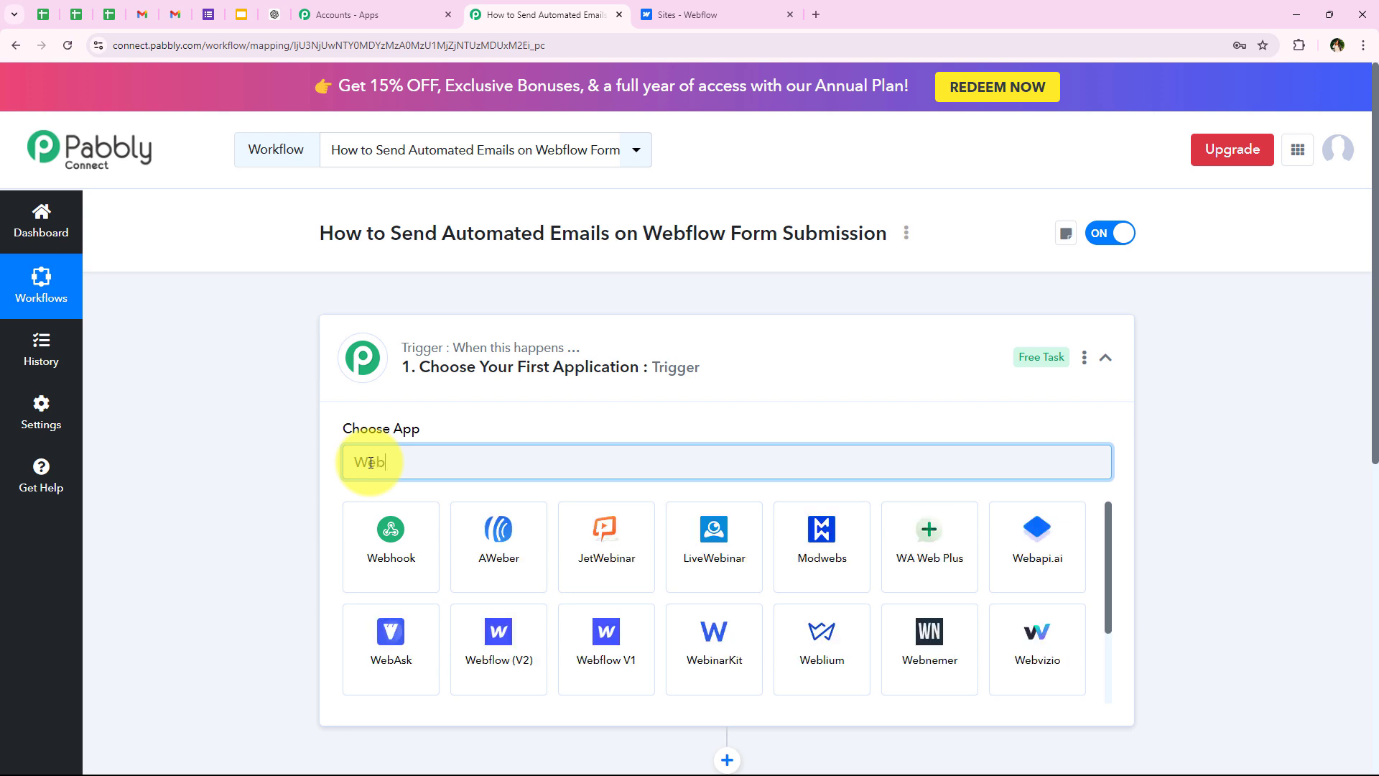
type("flow")
left_click(502, 540)
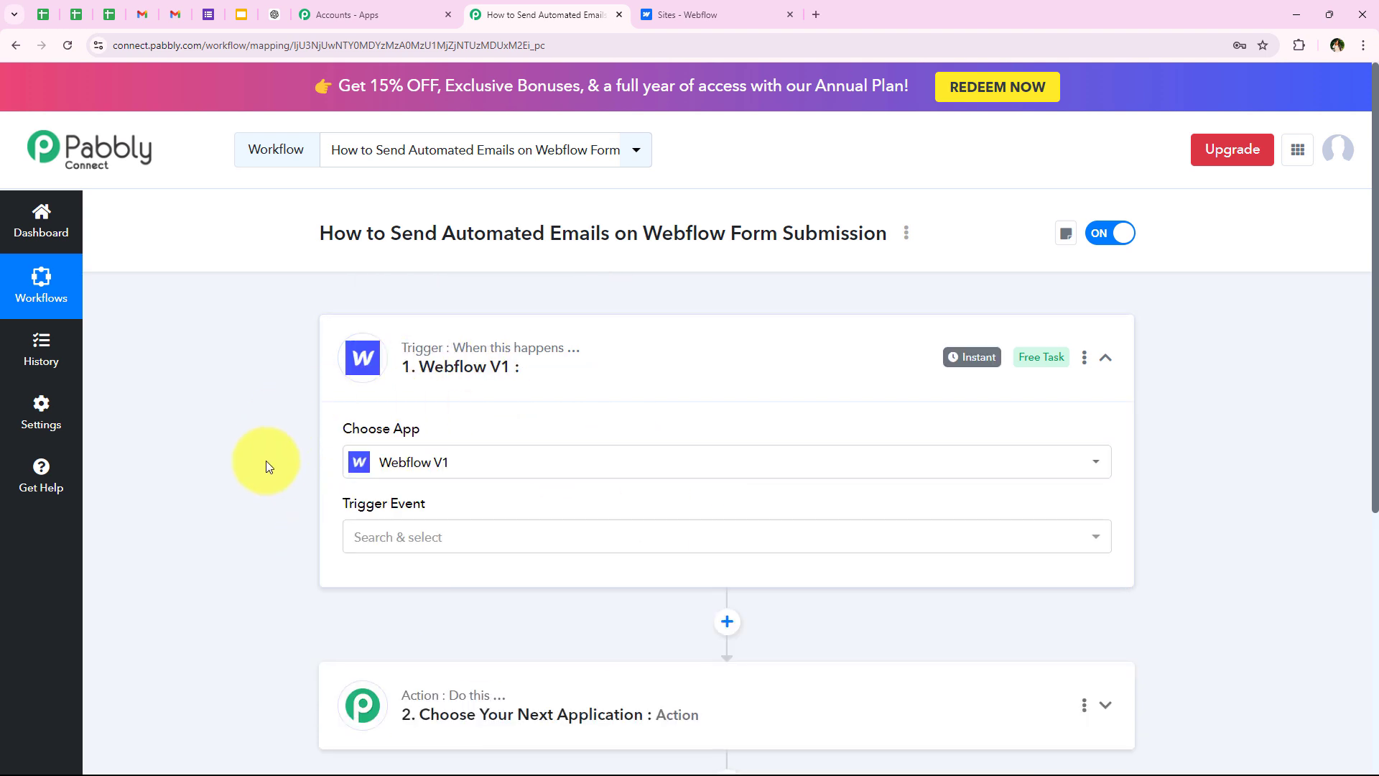
left_click(347, 531)
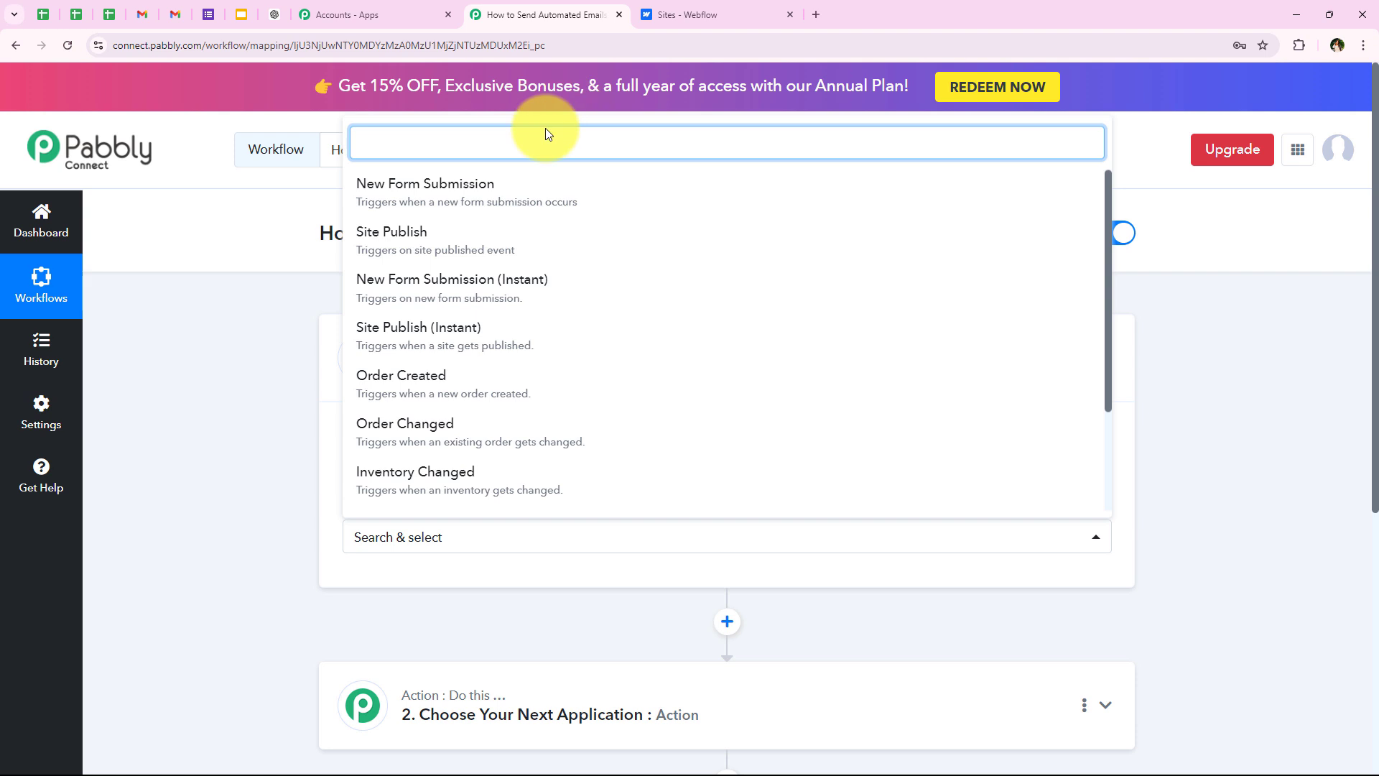
left_click(386, 186)
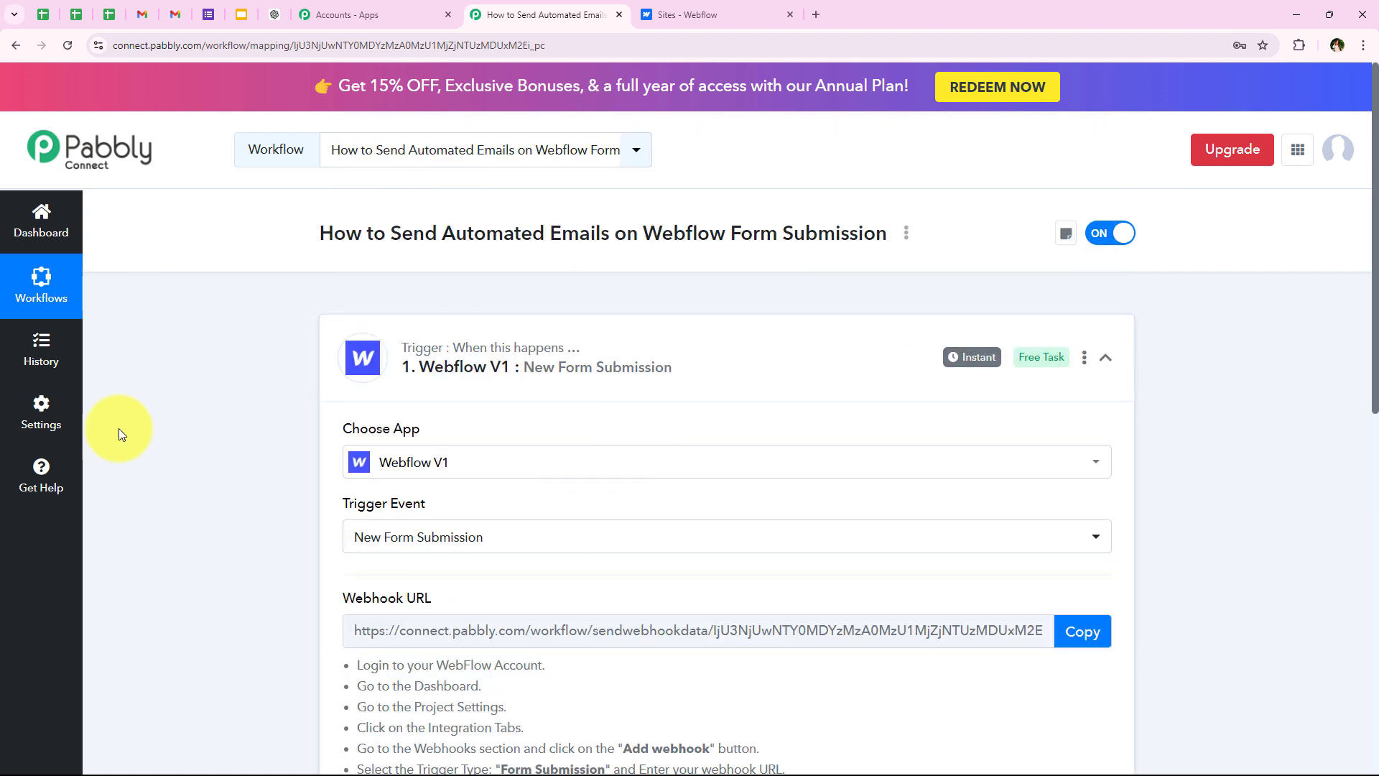
Step: Start capturing the webhook response, copy the webhook URL, and switch to Webflow
scroll(508, 397, "down", 2)
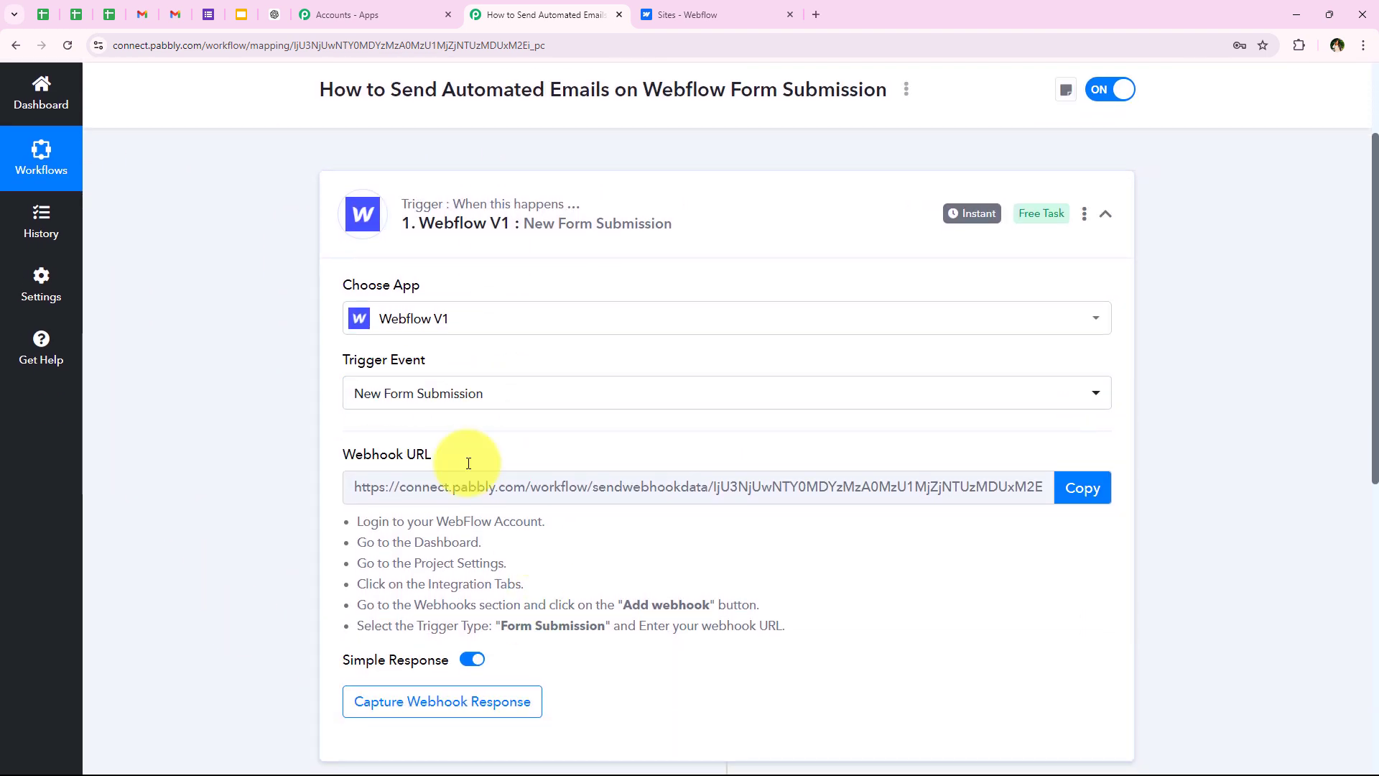
left_click(1074, 491)
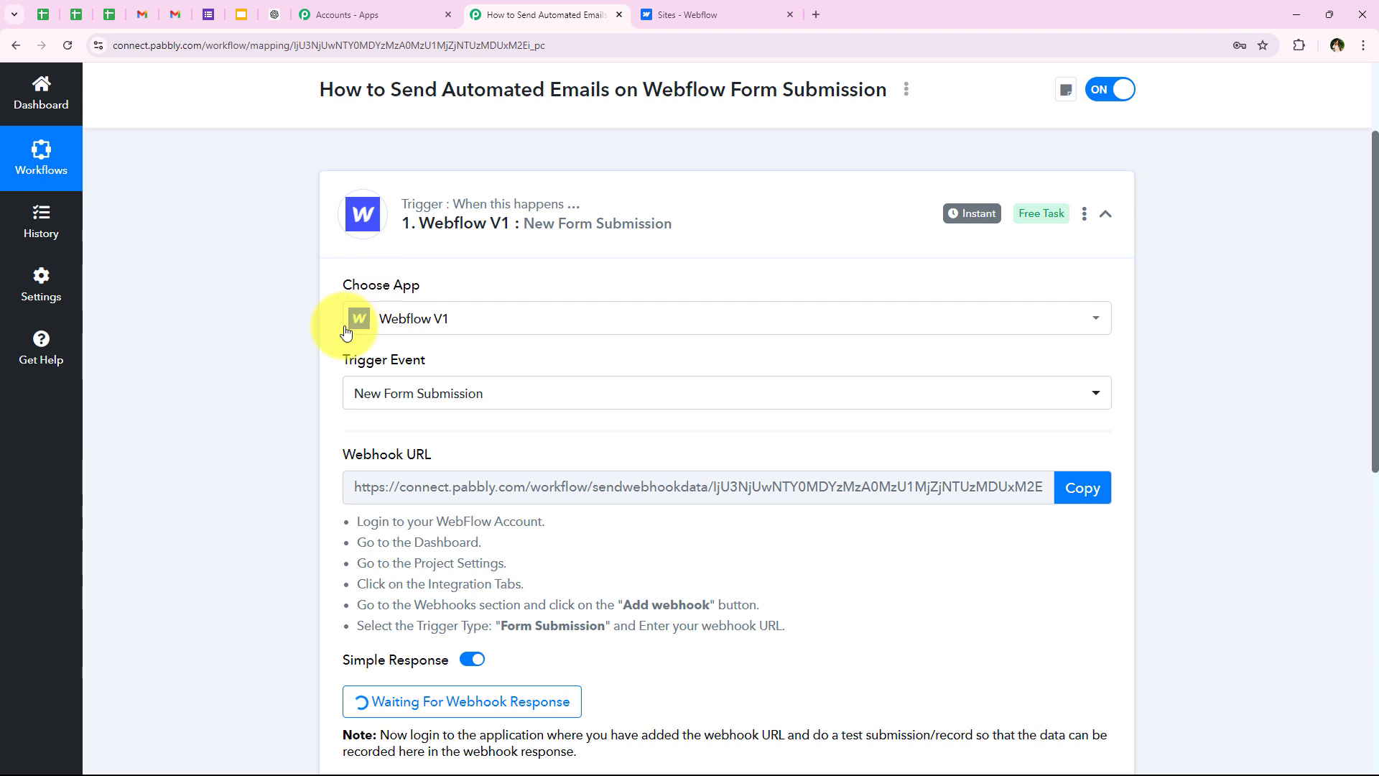
left_click(1095, 505)
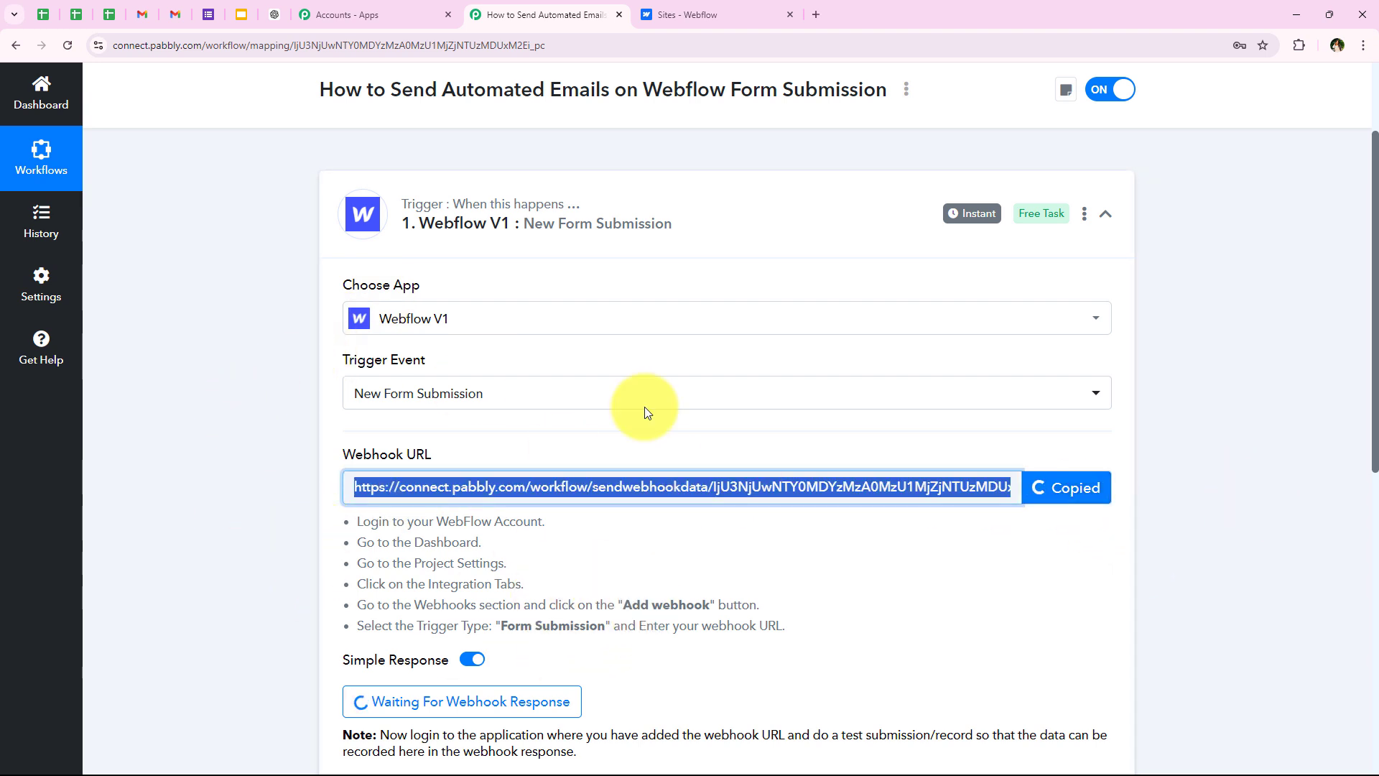
left_click(686, 14)
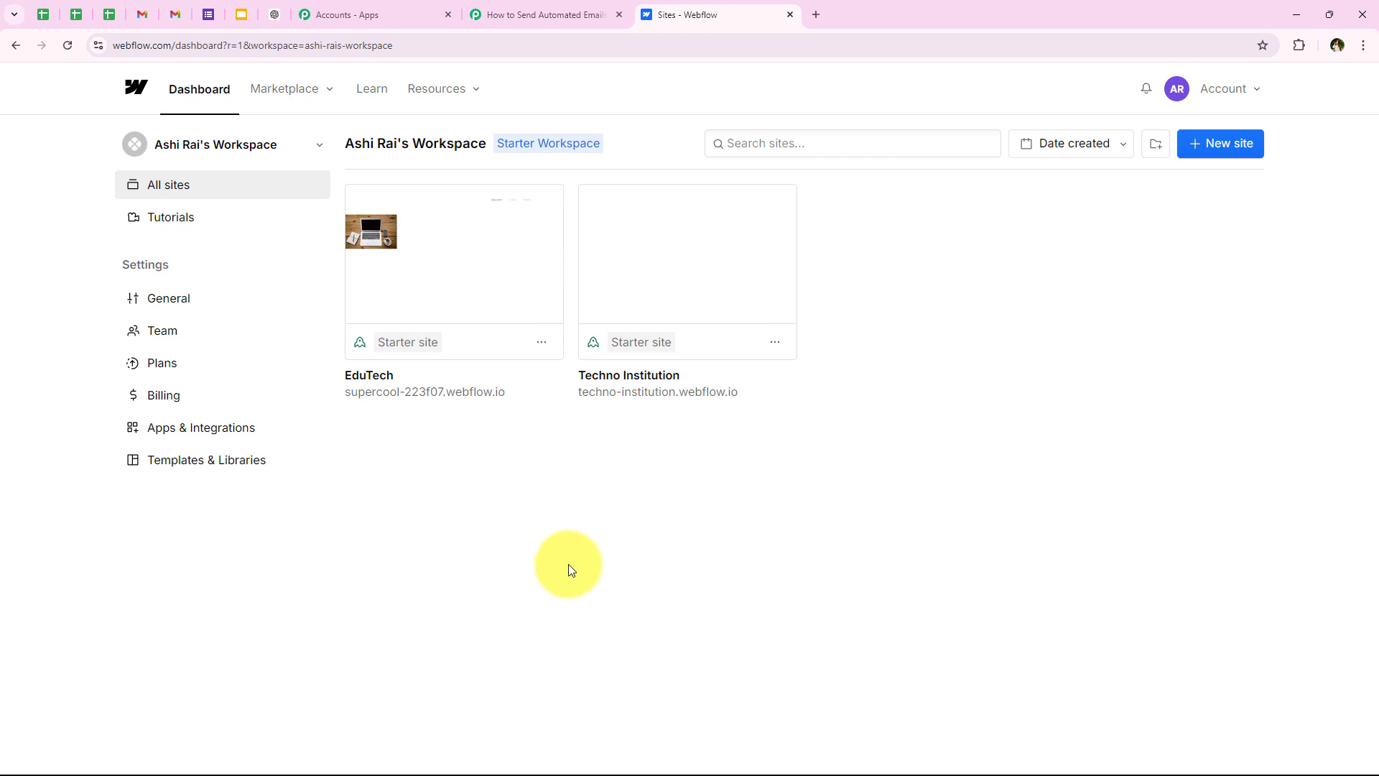
Step: Open the EduTech site's Apps & Integrations settings and scroll down to Webhooks
mouse_move(753, 287)
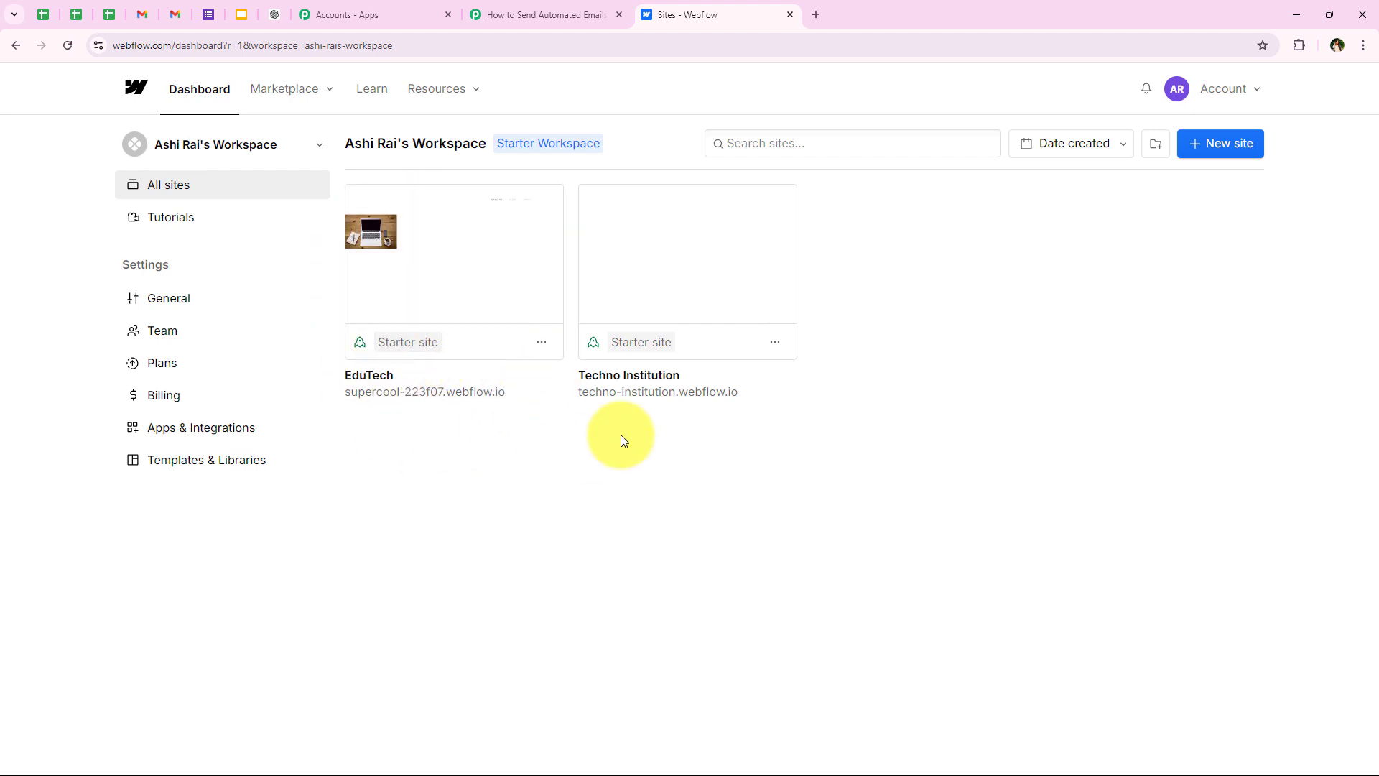
left_click(539, 344)
left_click(488, 306)
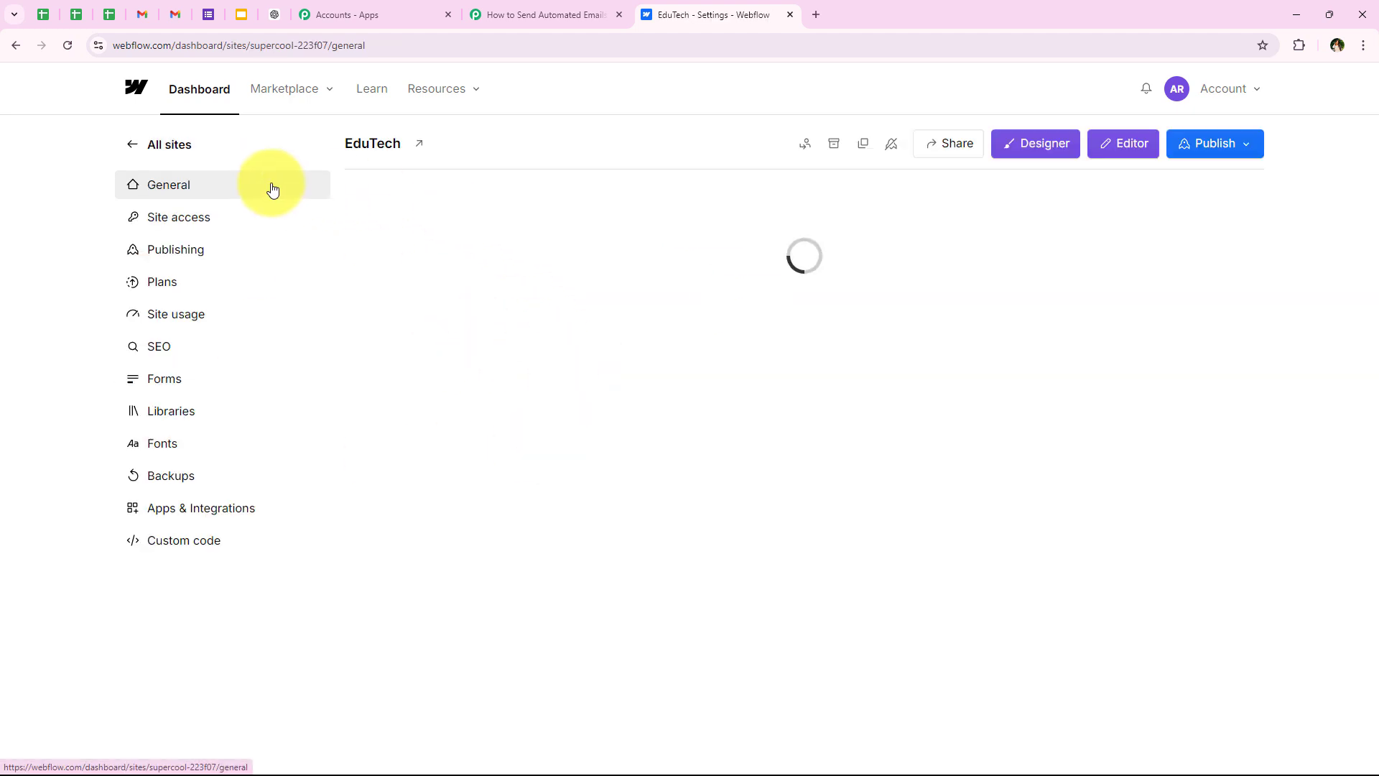
left_click(209, 519)
scroll(533, 440, "down", 3)
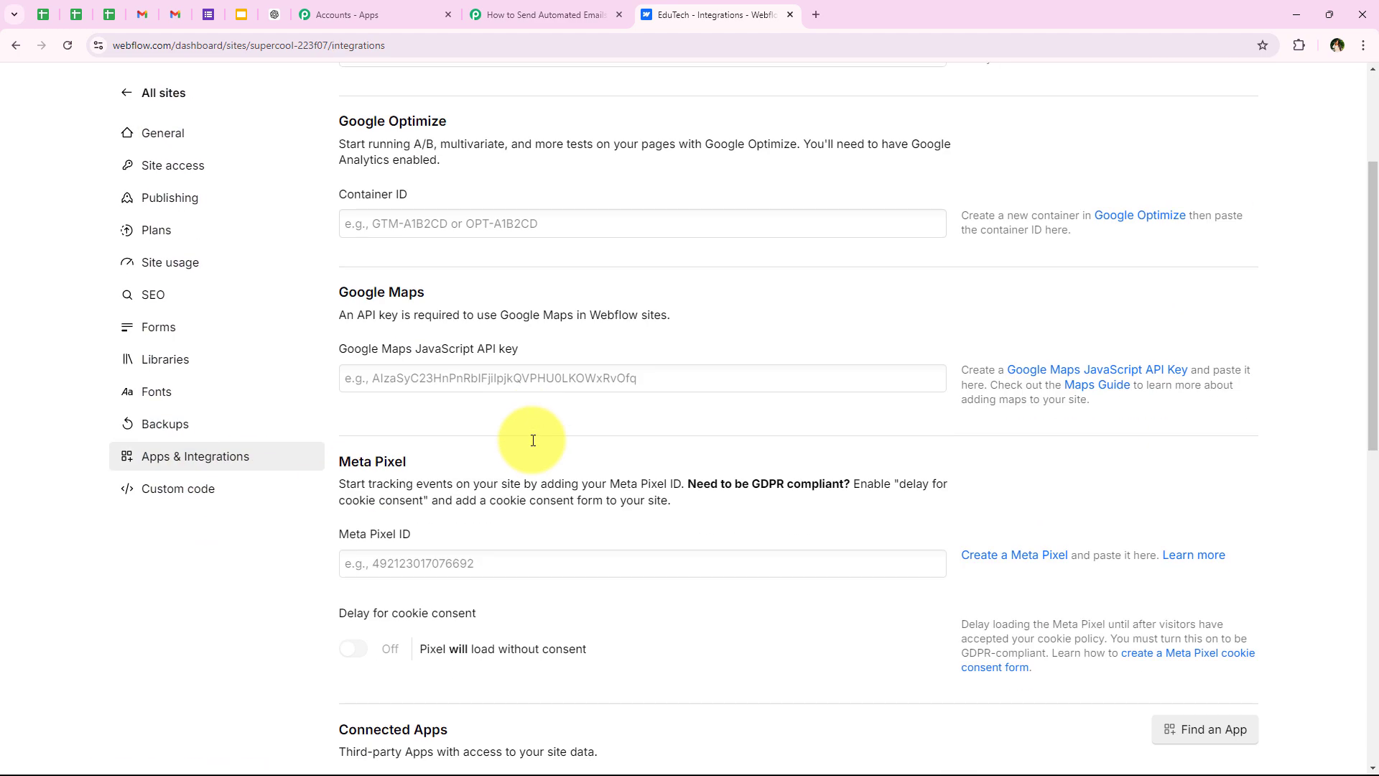
scroll(533, 441, "down", 10)
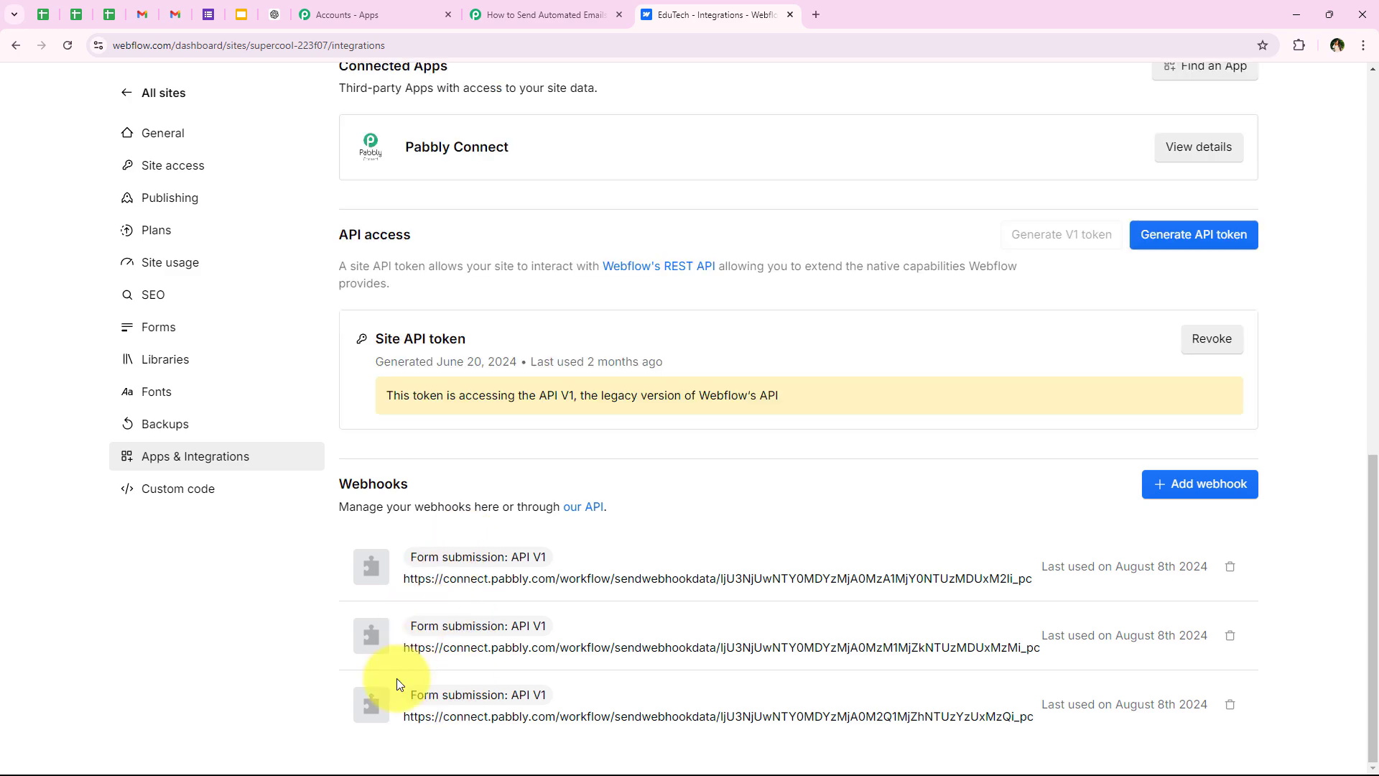
Step: Add a Form submission webhook, API V1, using the pasted Pabbly Connect webhook URL
left_click(1180, 491)
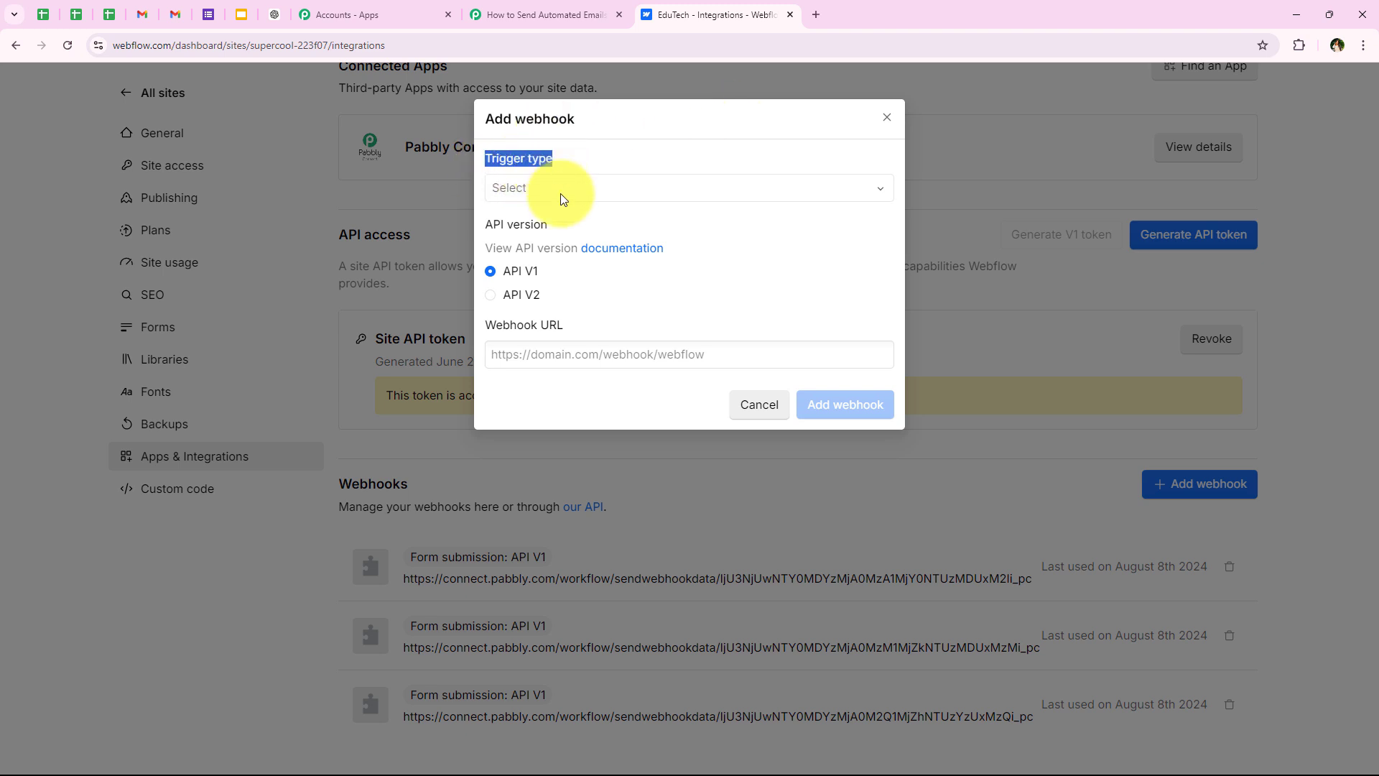
left_click(502, 188)
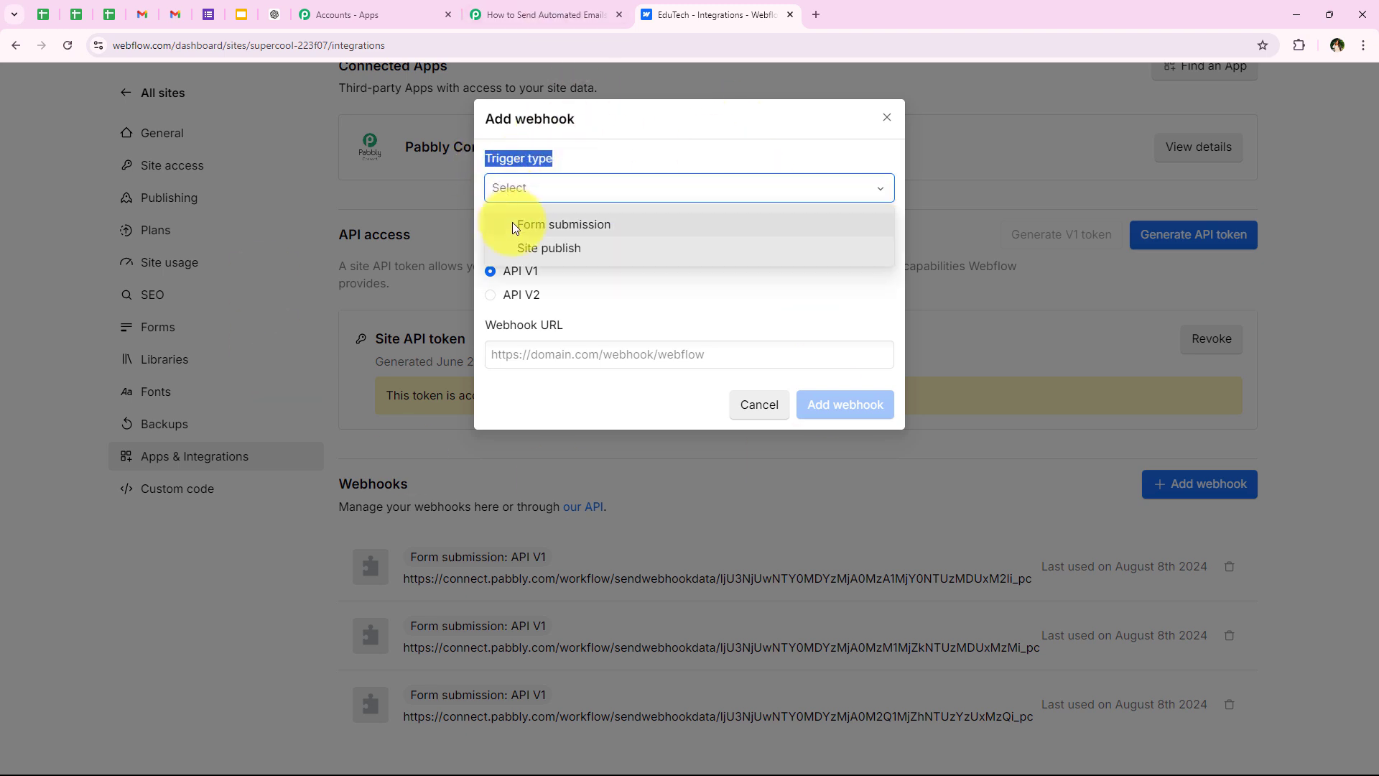
left_click(513, 223)
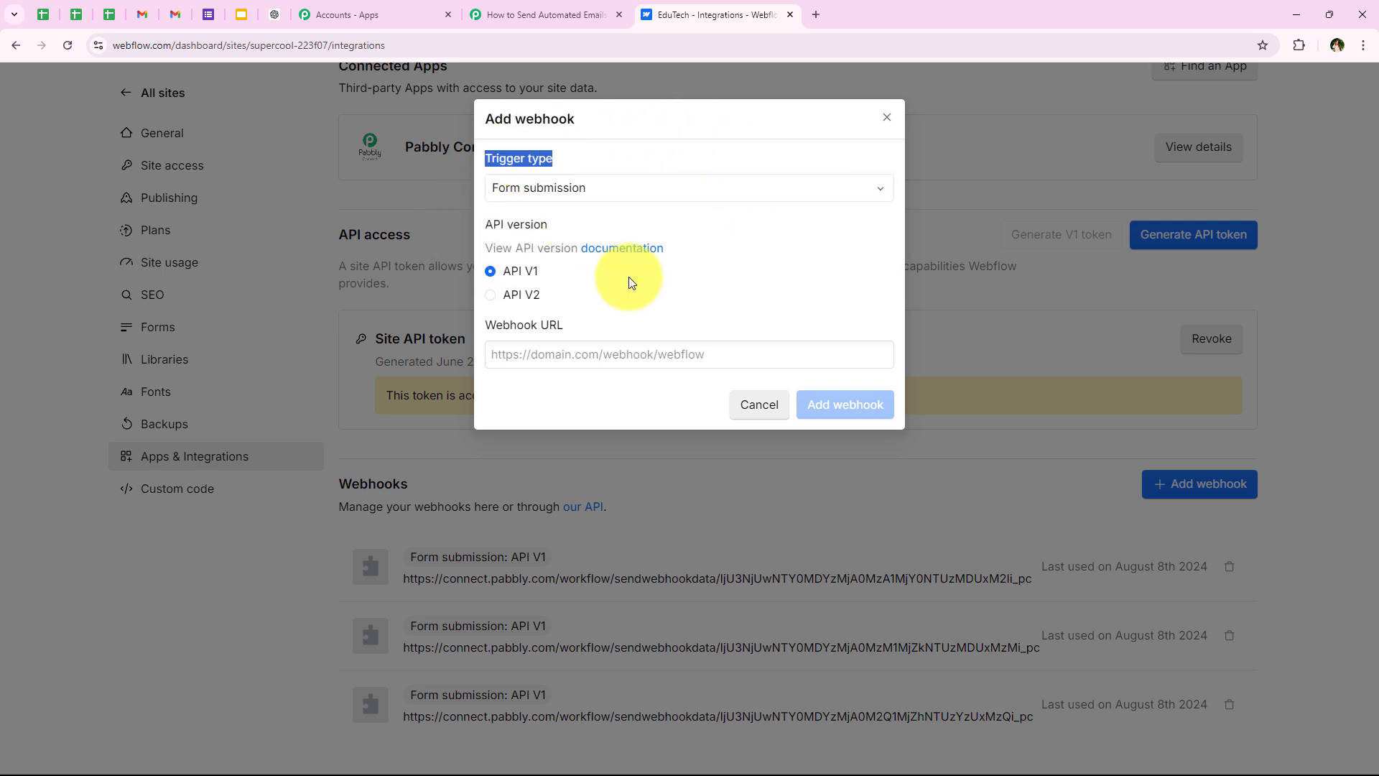
left_click_drag(474, 234, 571, 270)
left_click(572, 274)
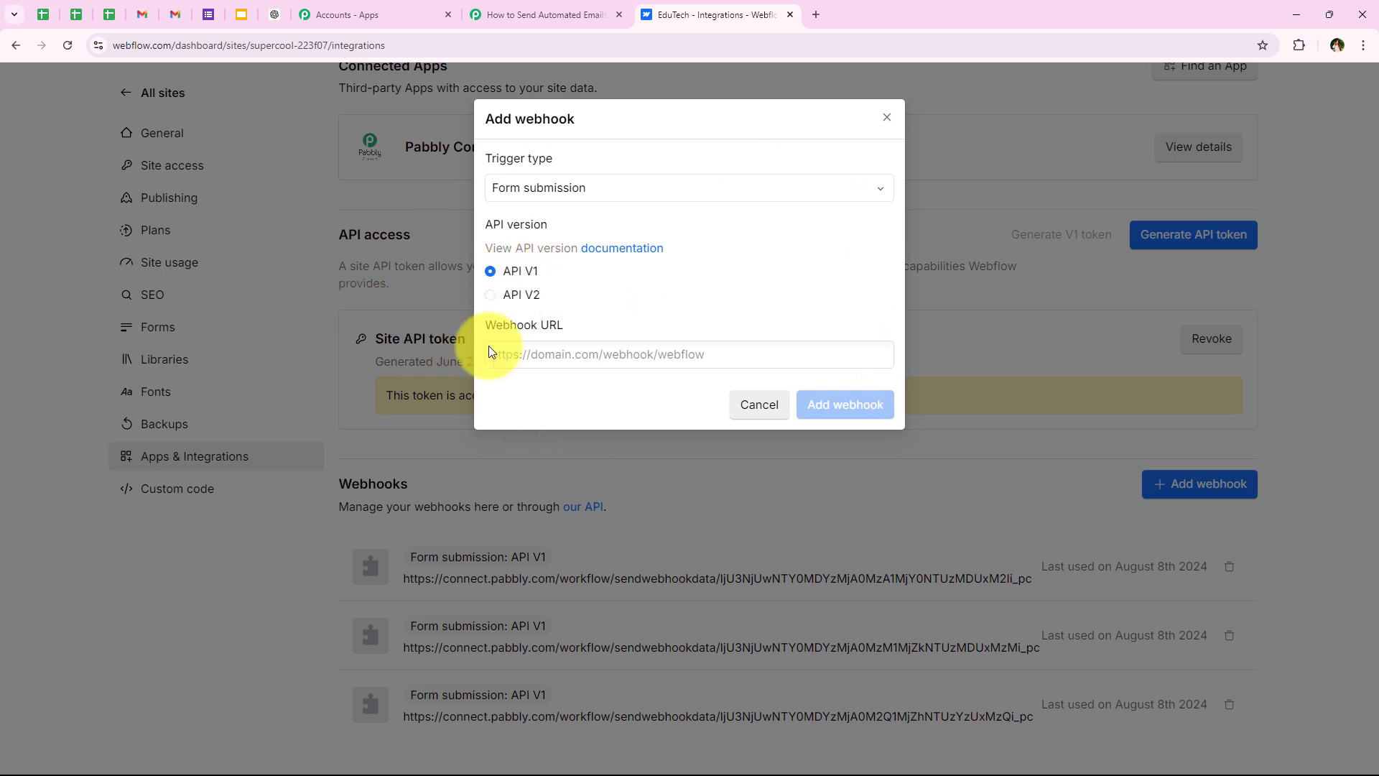
left_click(517, 352)
right_click(517, 352)
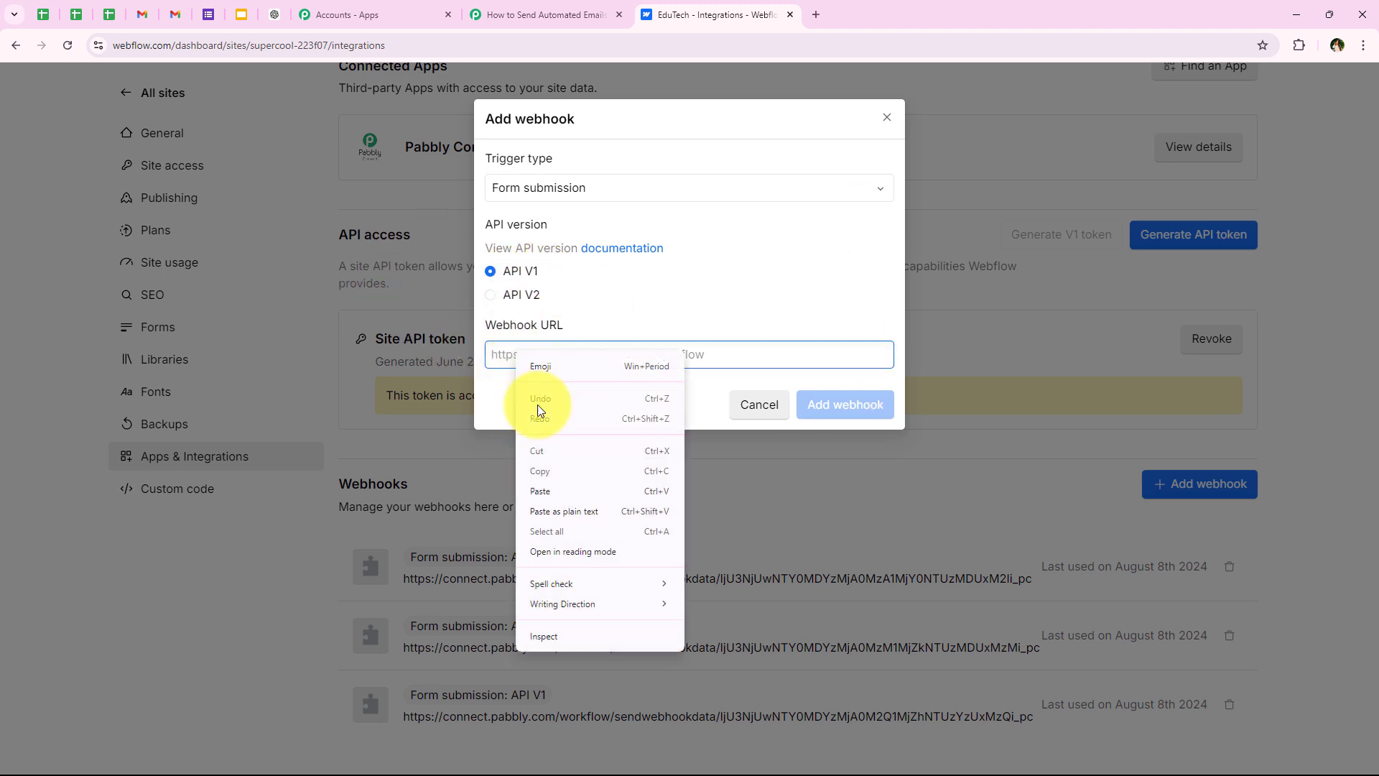
left_click(564, 490)
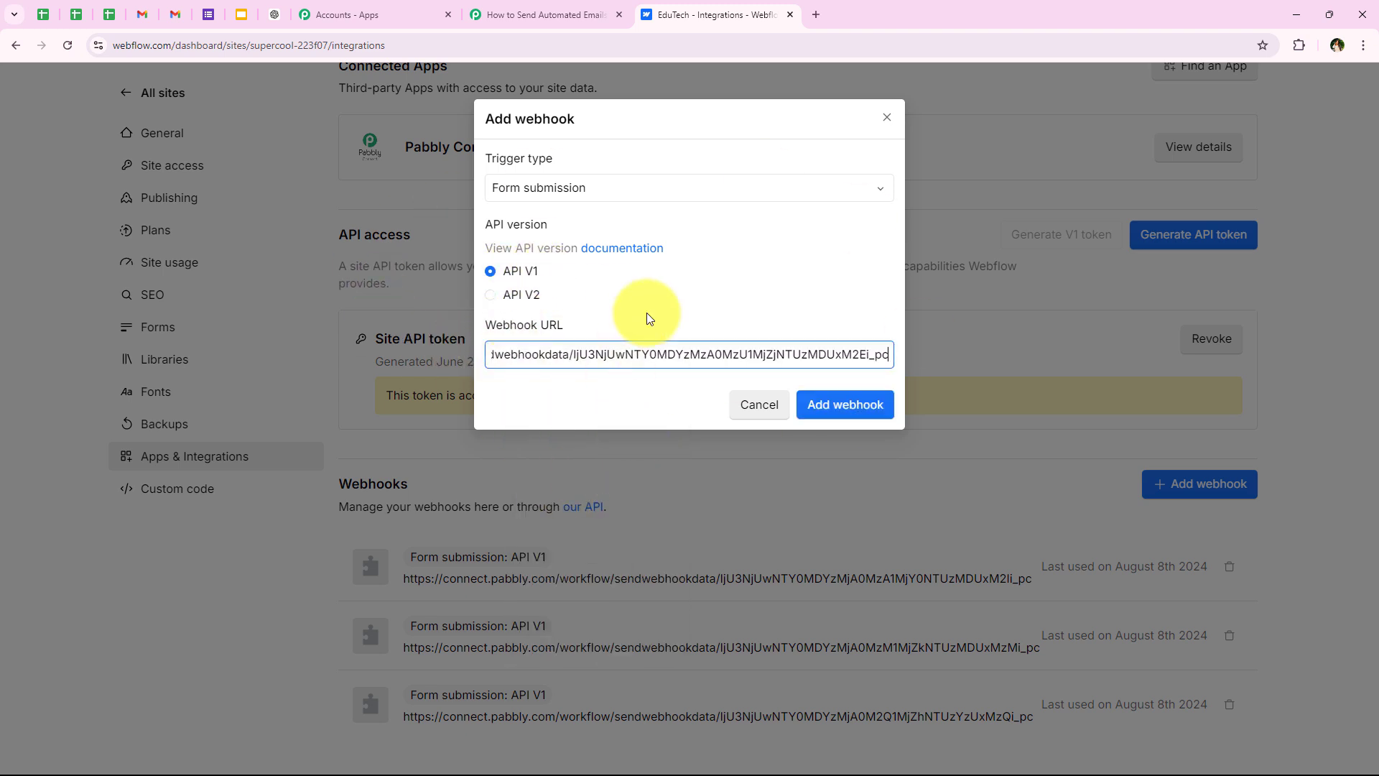
left_click(861, 406)
scroll(597, 598, "down", 1)
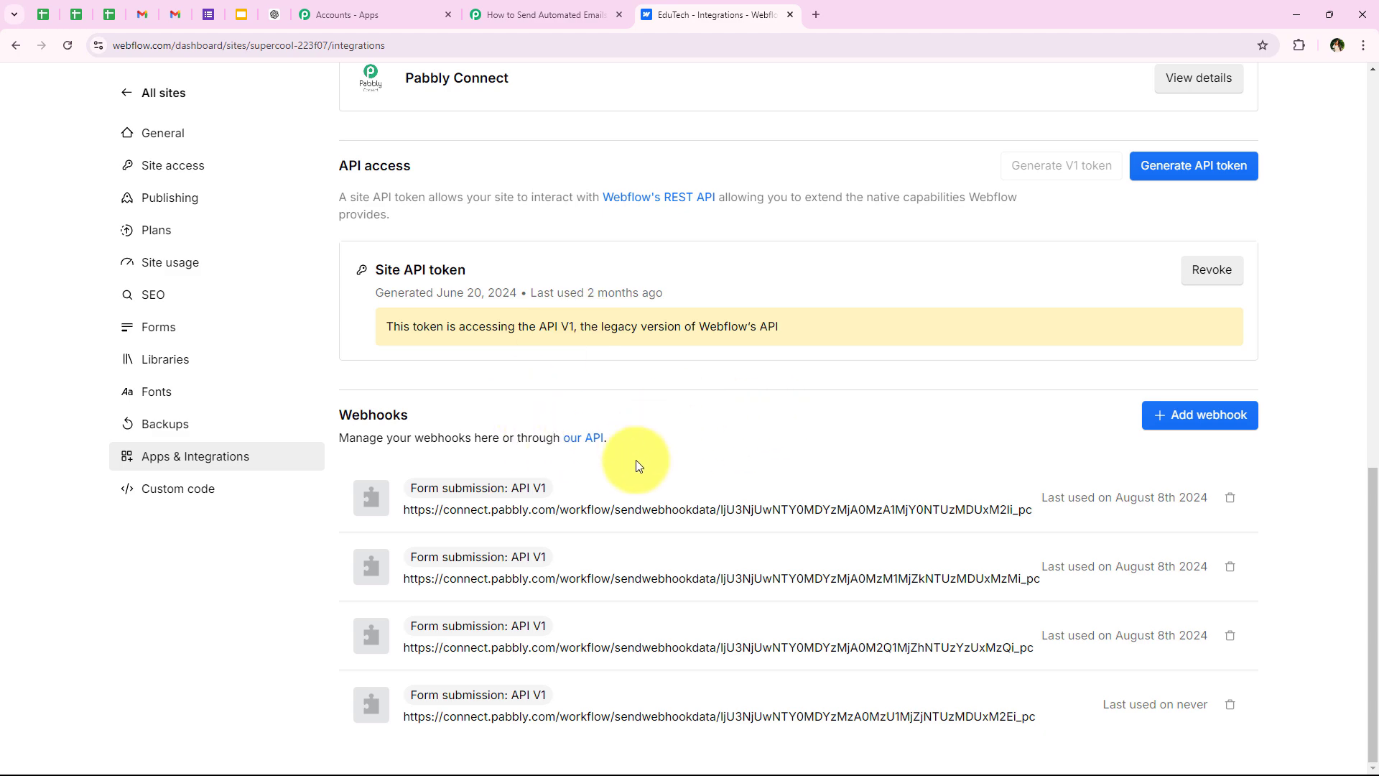
Step: Publish the EduTech site to its staging domain
scroll(622, 309, "up", 10)
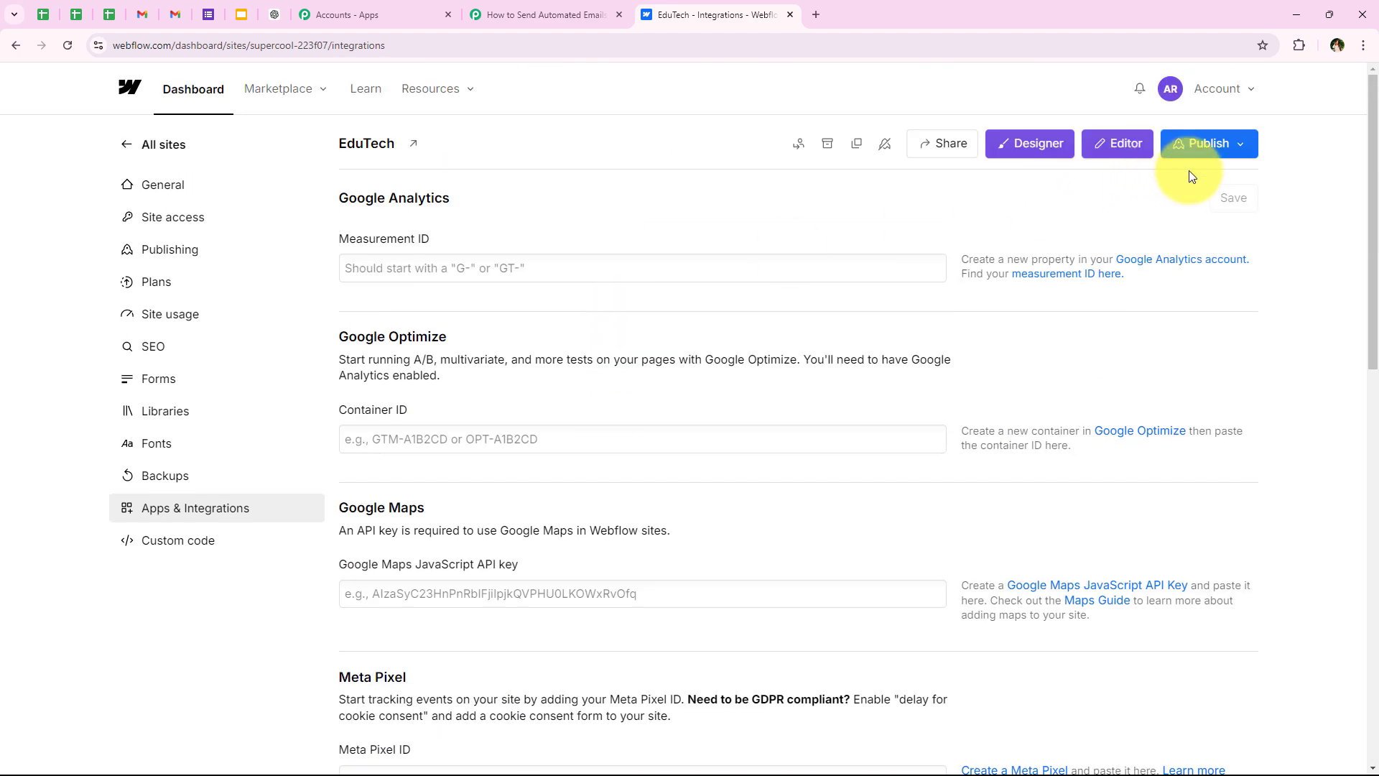
left_click(1192, 145)
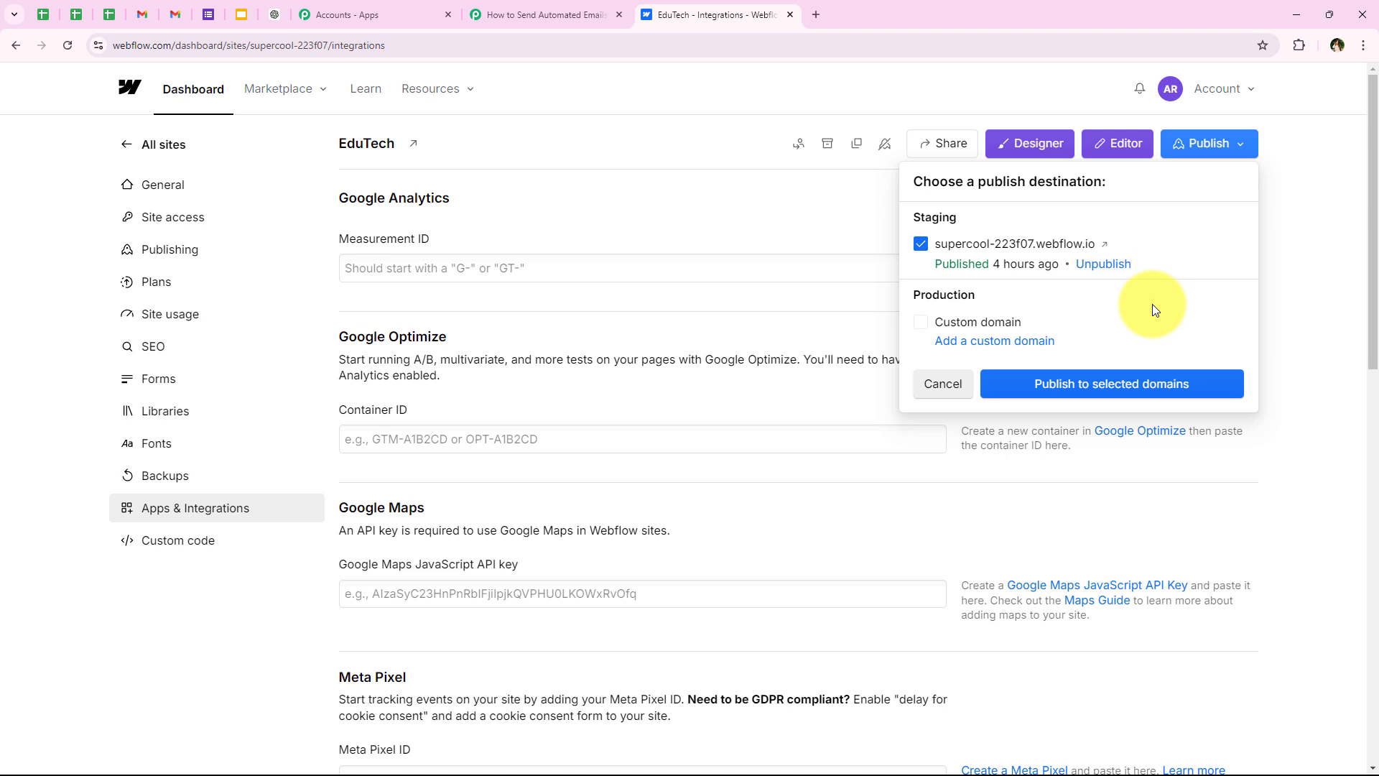
left_click(1035, 383)
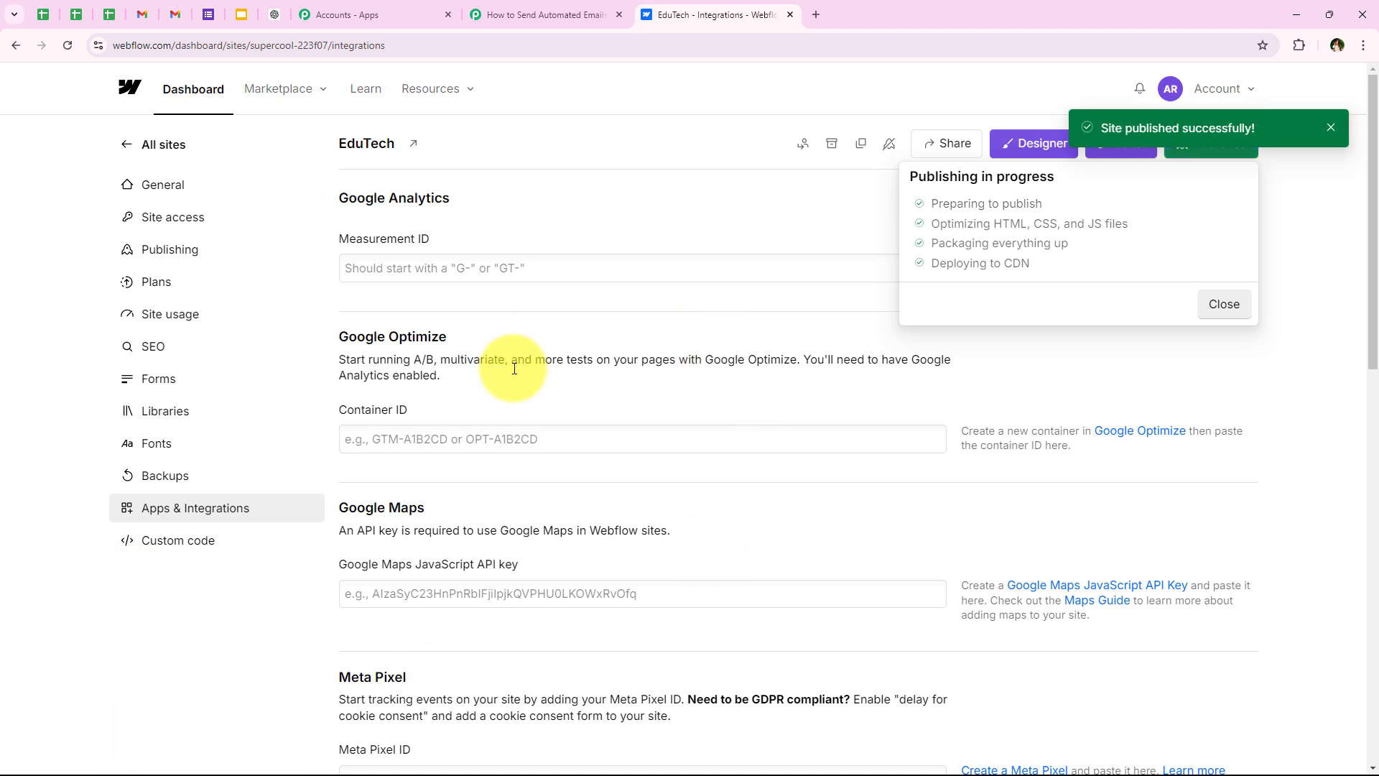
left_click(938, 399)
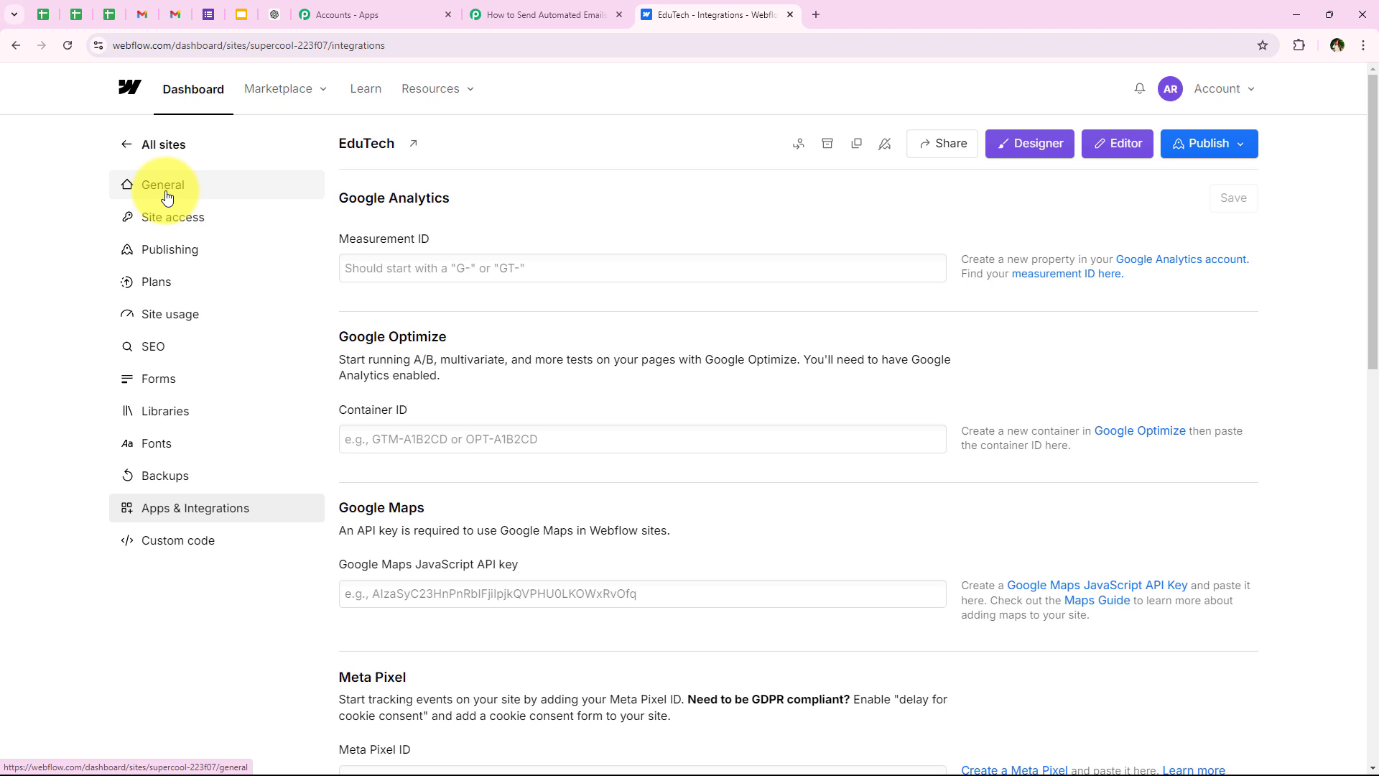
Step: Open the published staging site from the Designer and go to its FORMS page
left_click(189, 142)
left_click(544, 340)
left_click(454, 260)
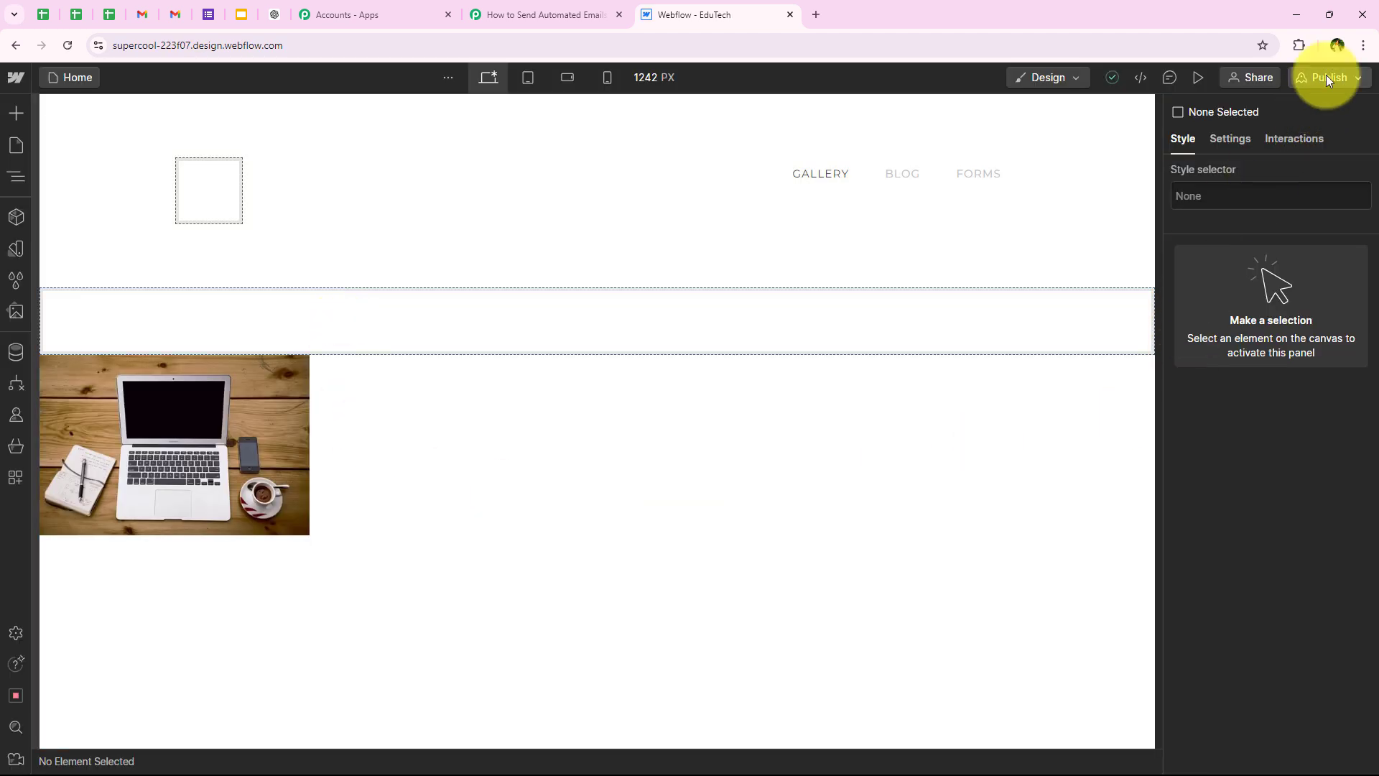
left_click(1326, 79)
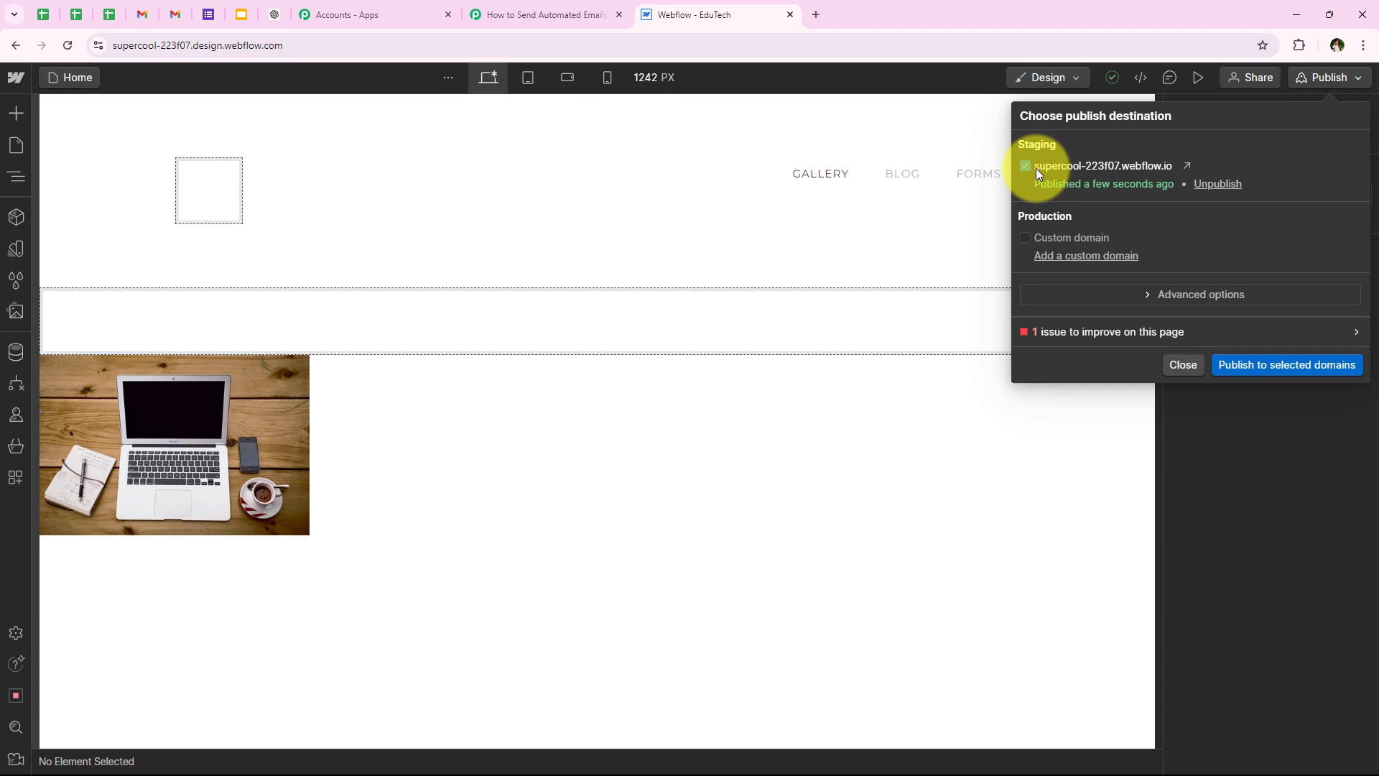
left_click(1185, 170)
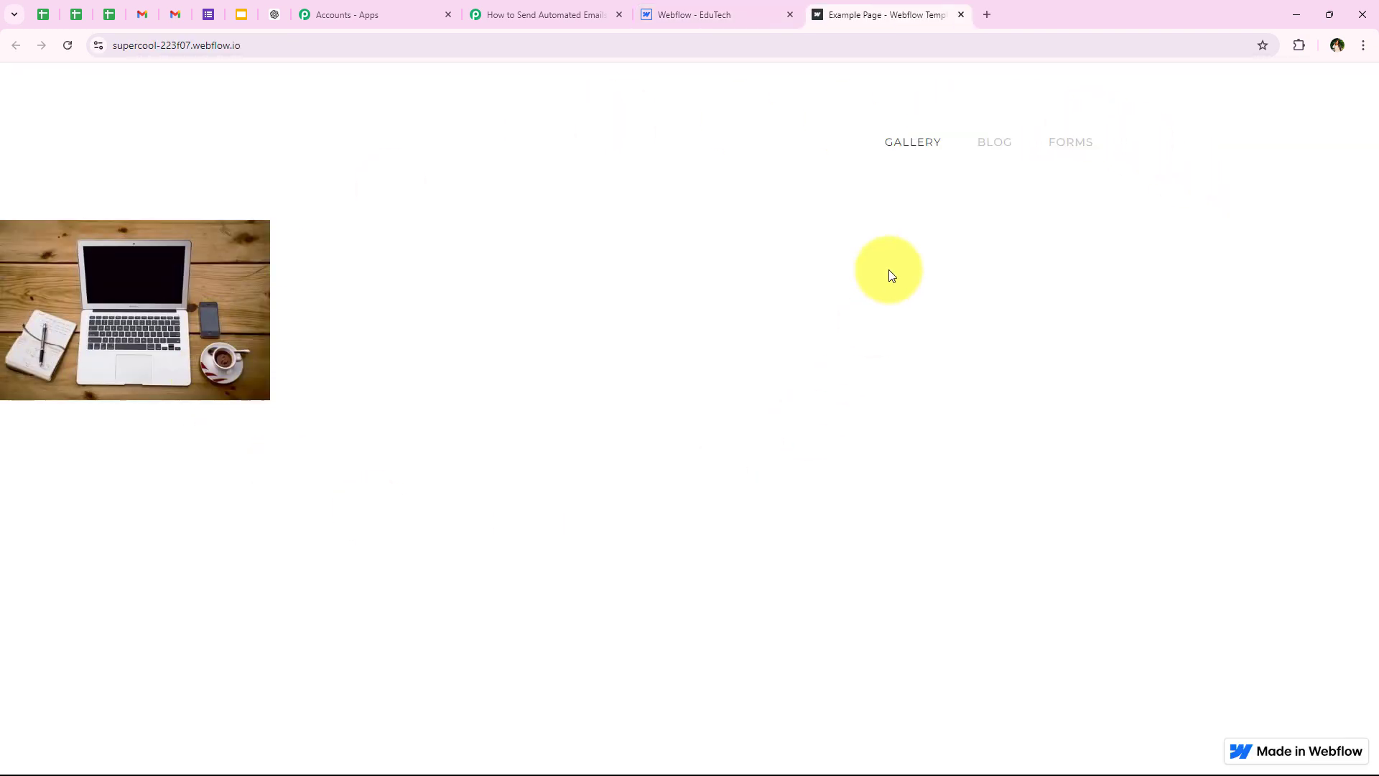
left_click(1058, 155)
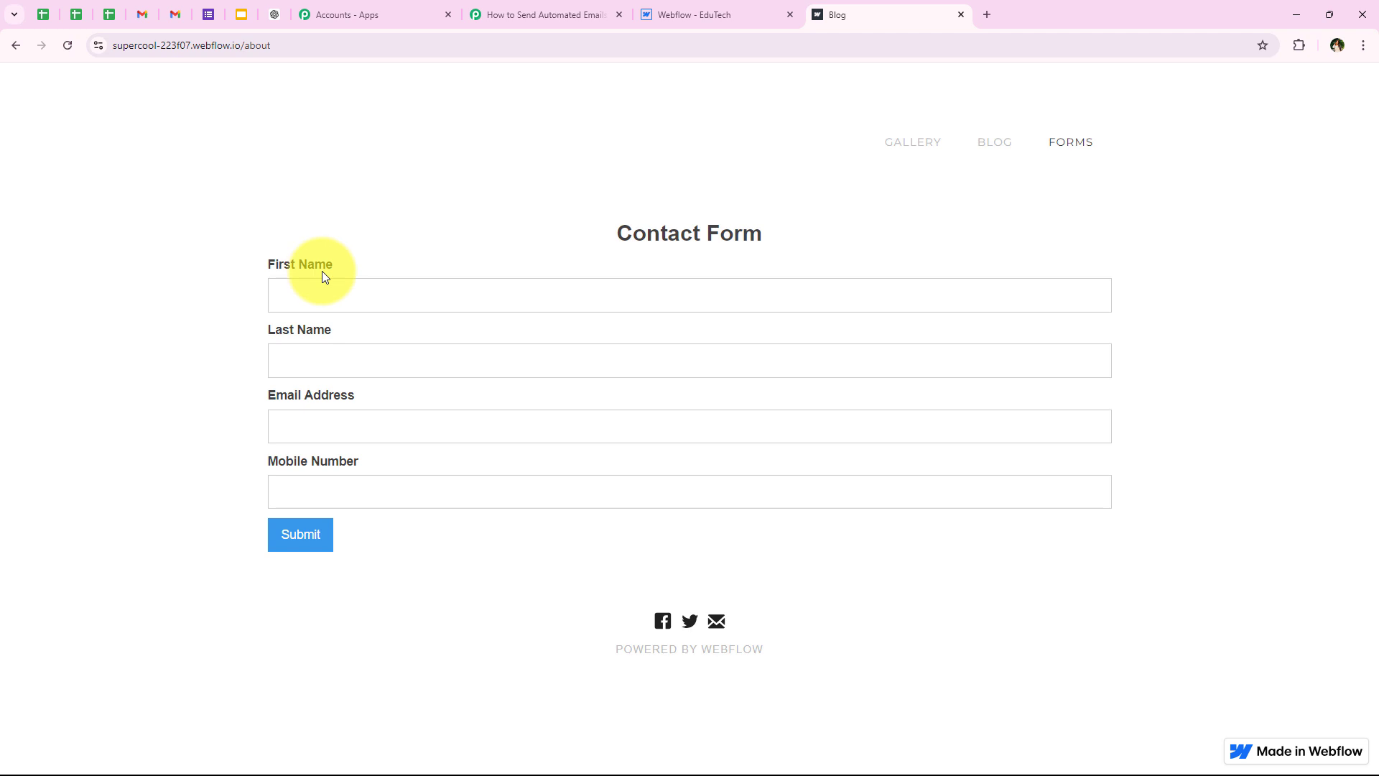
left_click(296, 299)
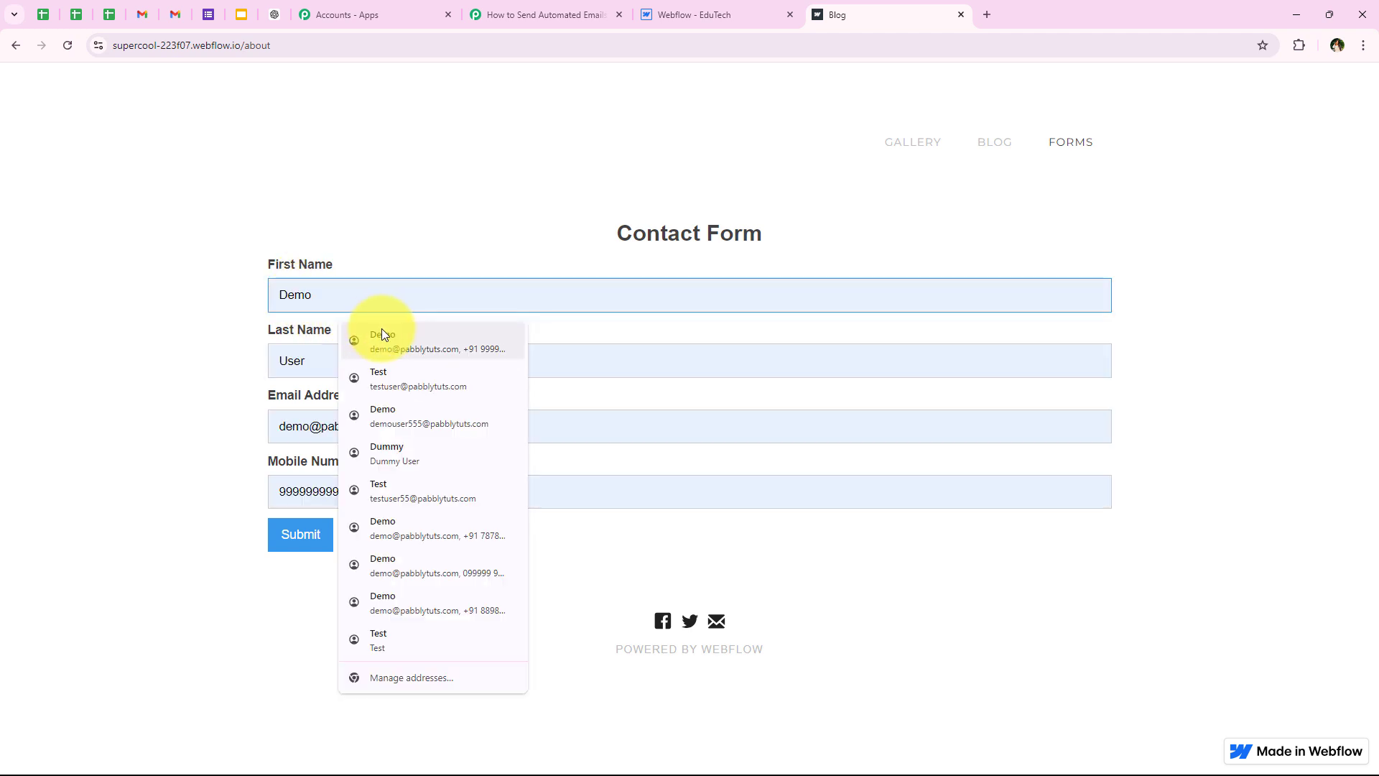
left_click(387, 338)
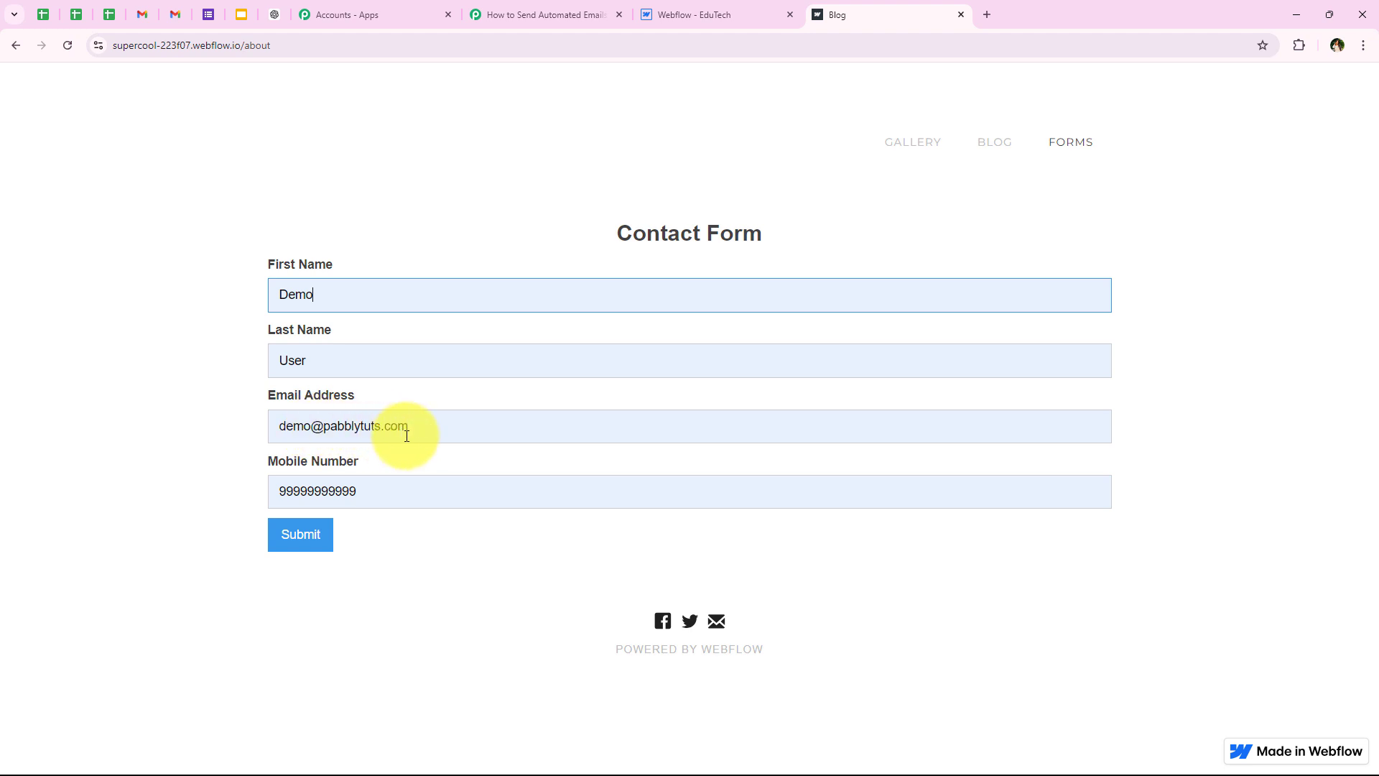
double_click(281, 505)
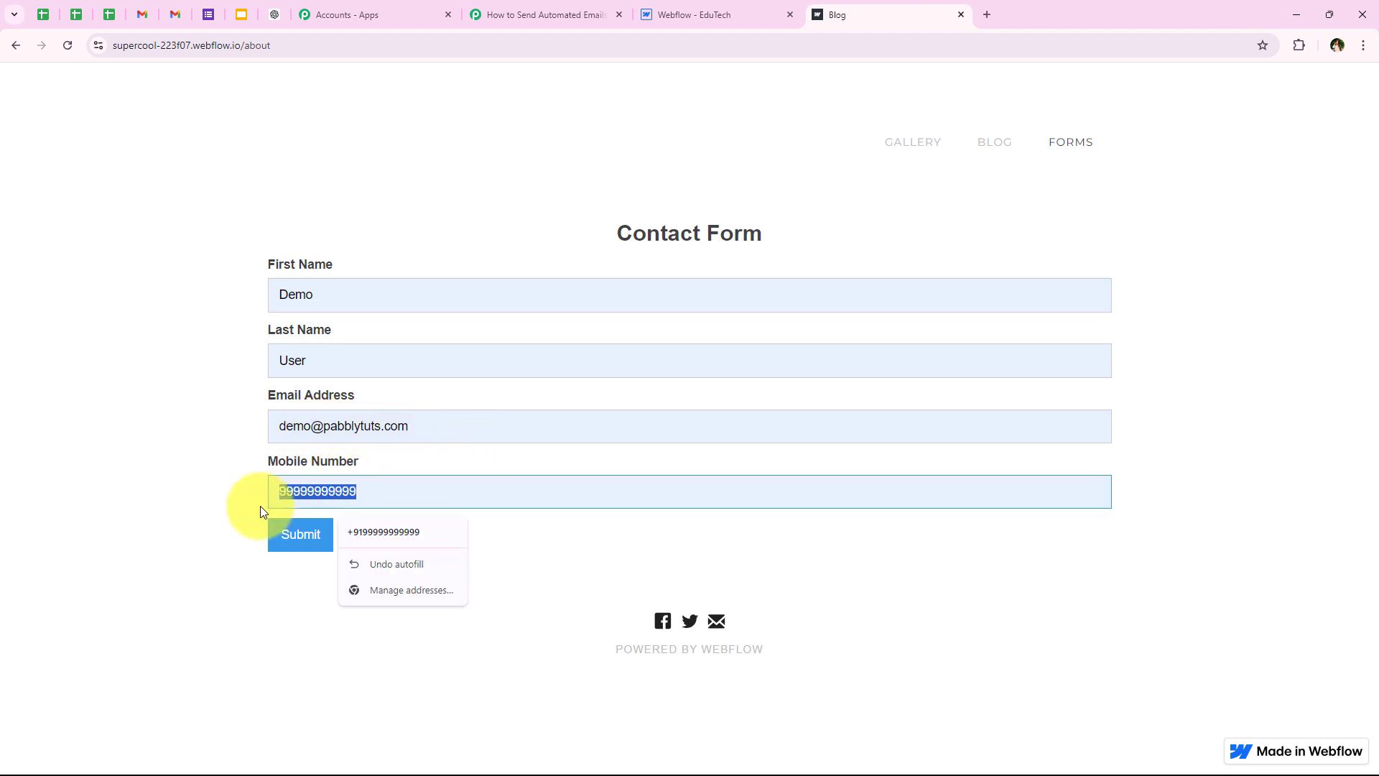
type("12121212122")
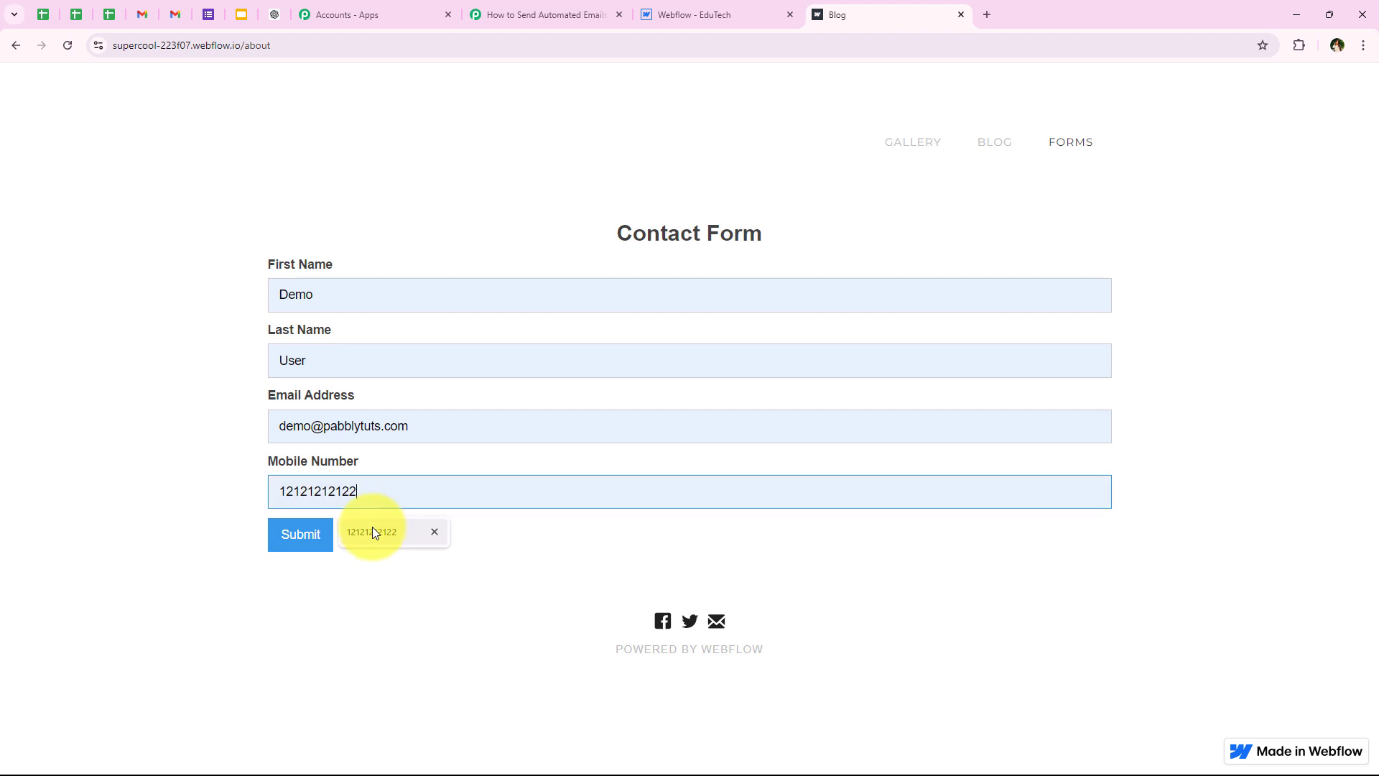
left_click(372, 531)
left_click(288, 537)
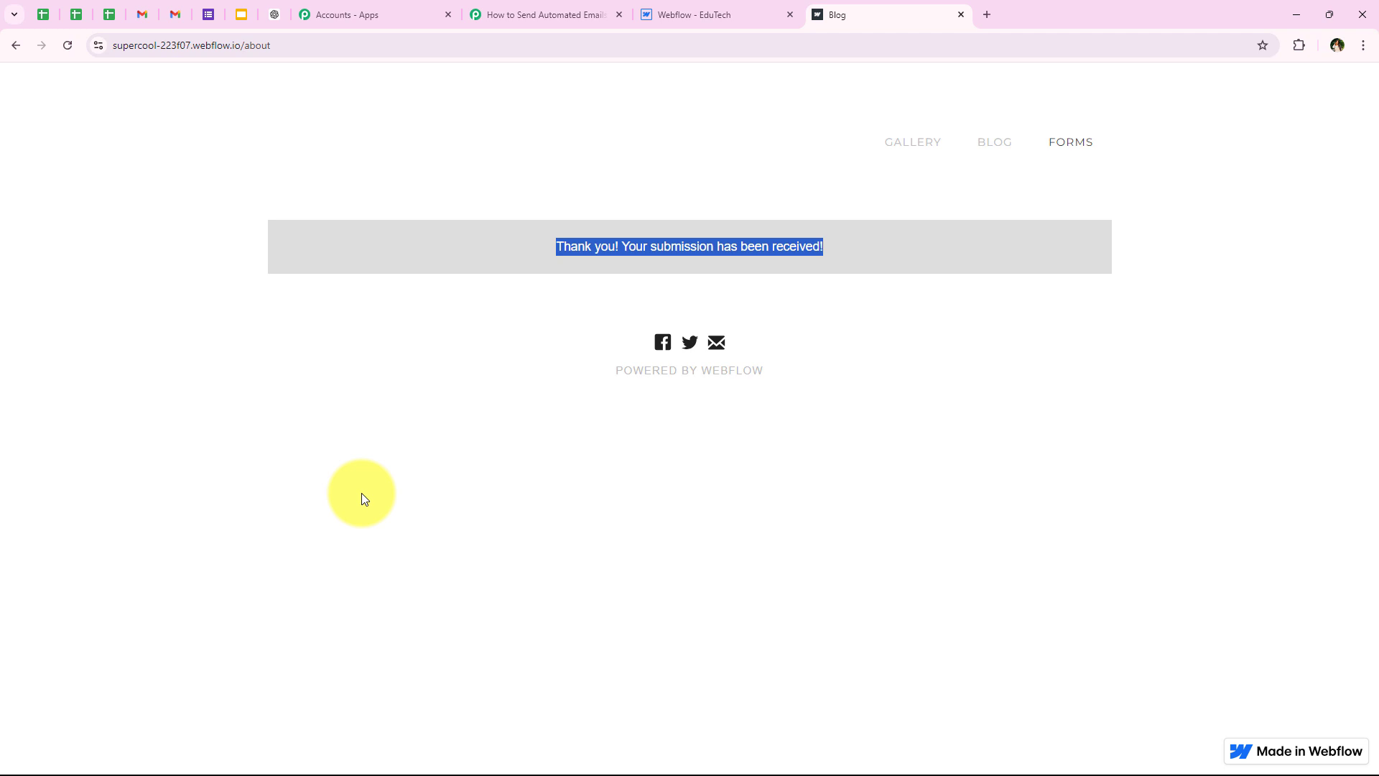
left_click(362, 494)
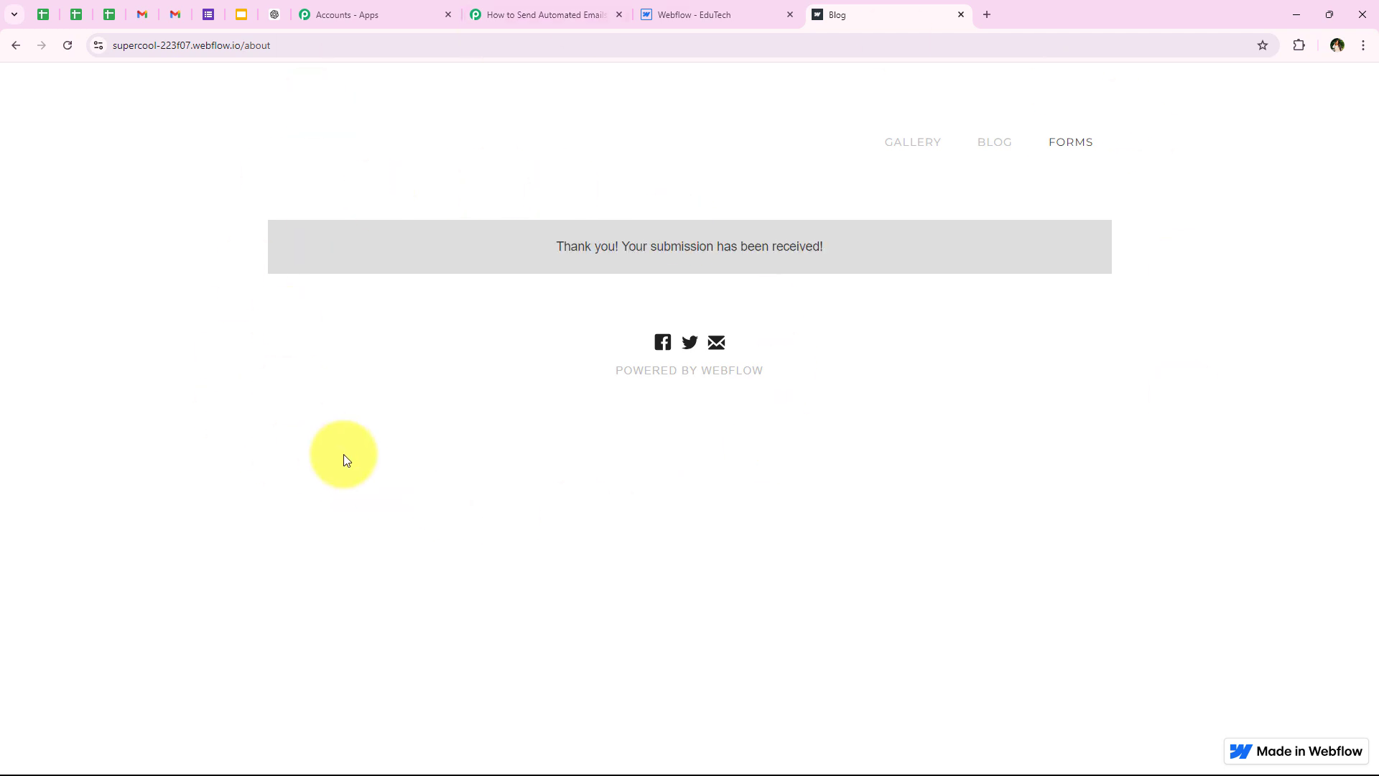
left_click(560, 13)
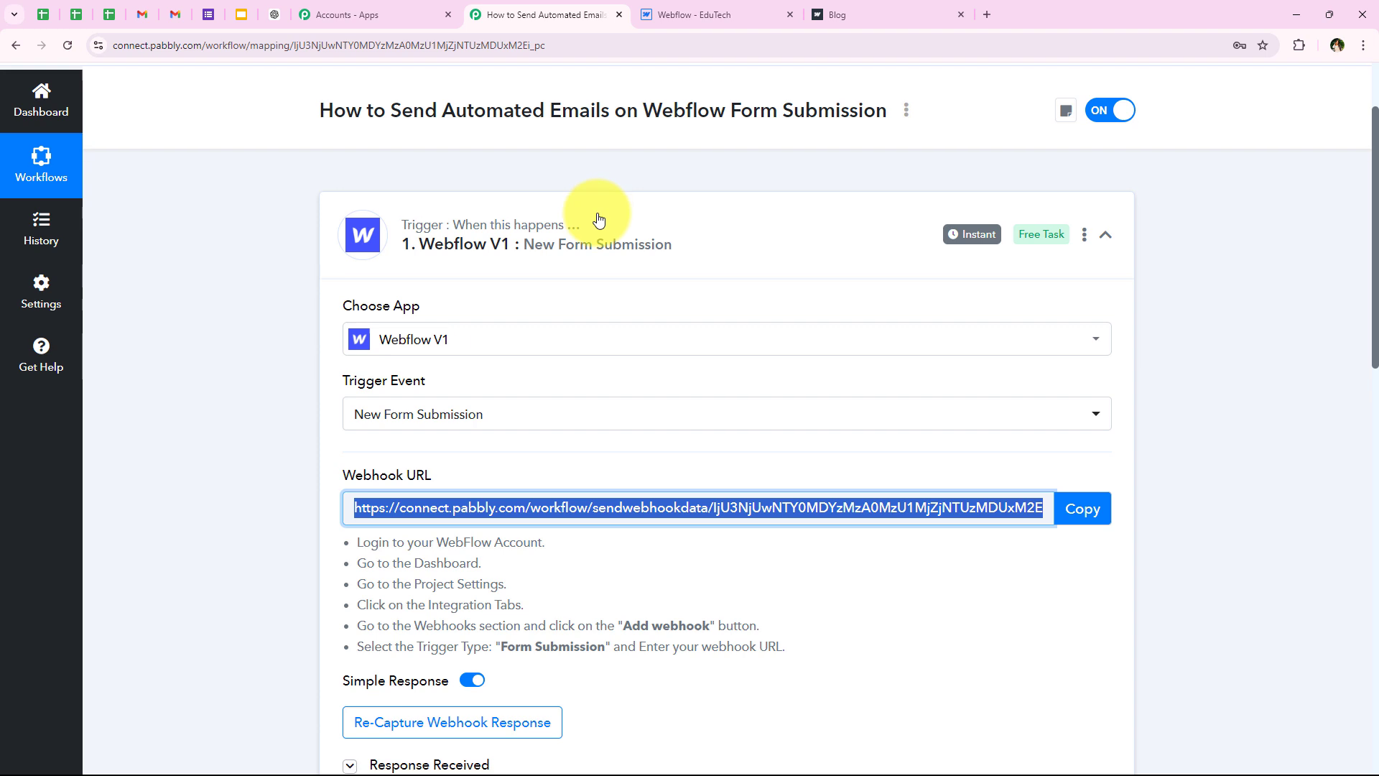
scroll(570, 297, "down", 8)
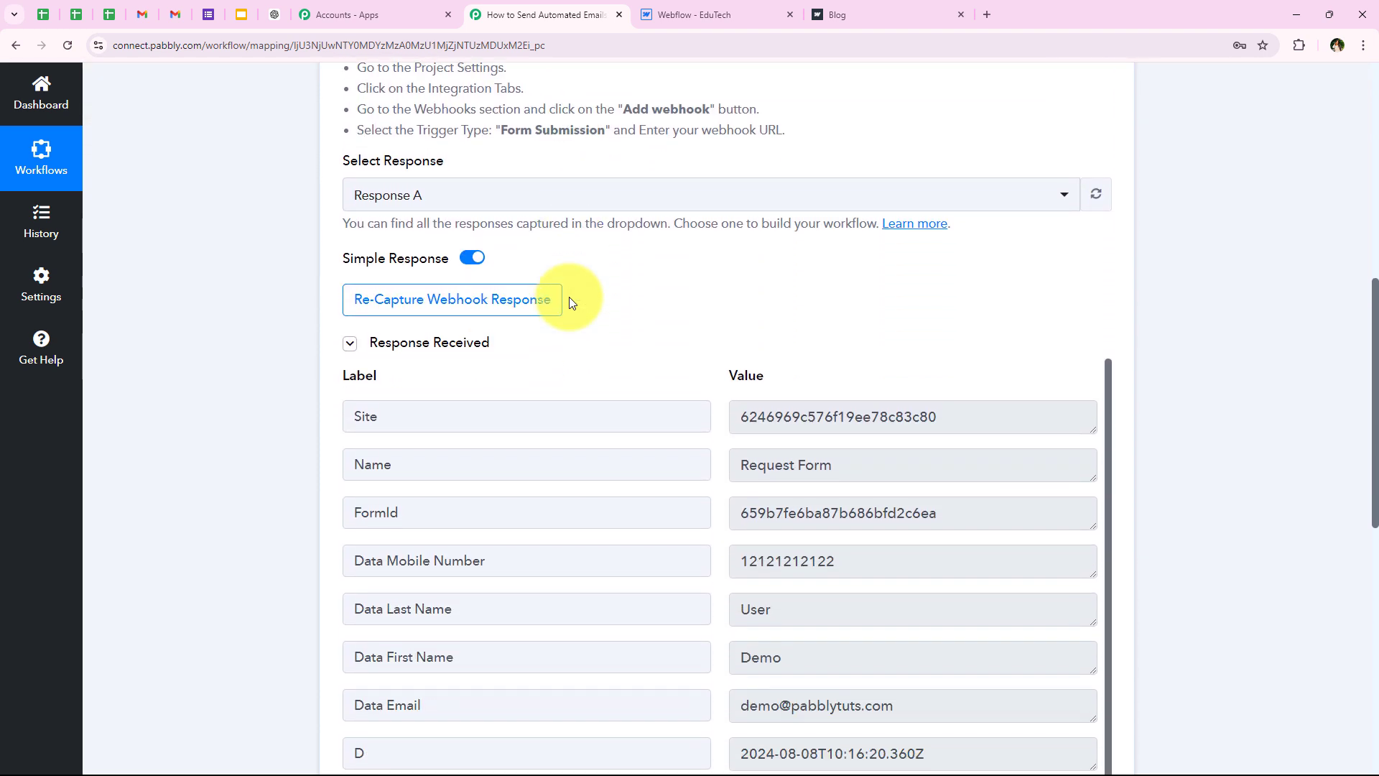
scroll(570, 300, "down", 2)
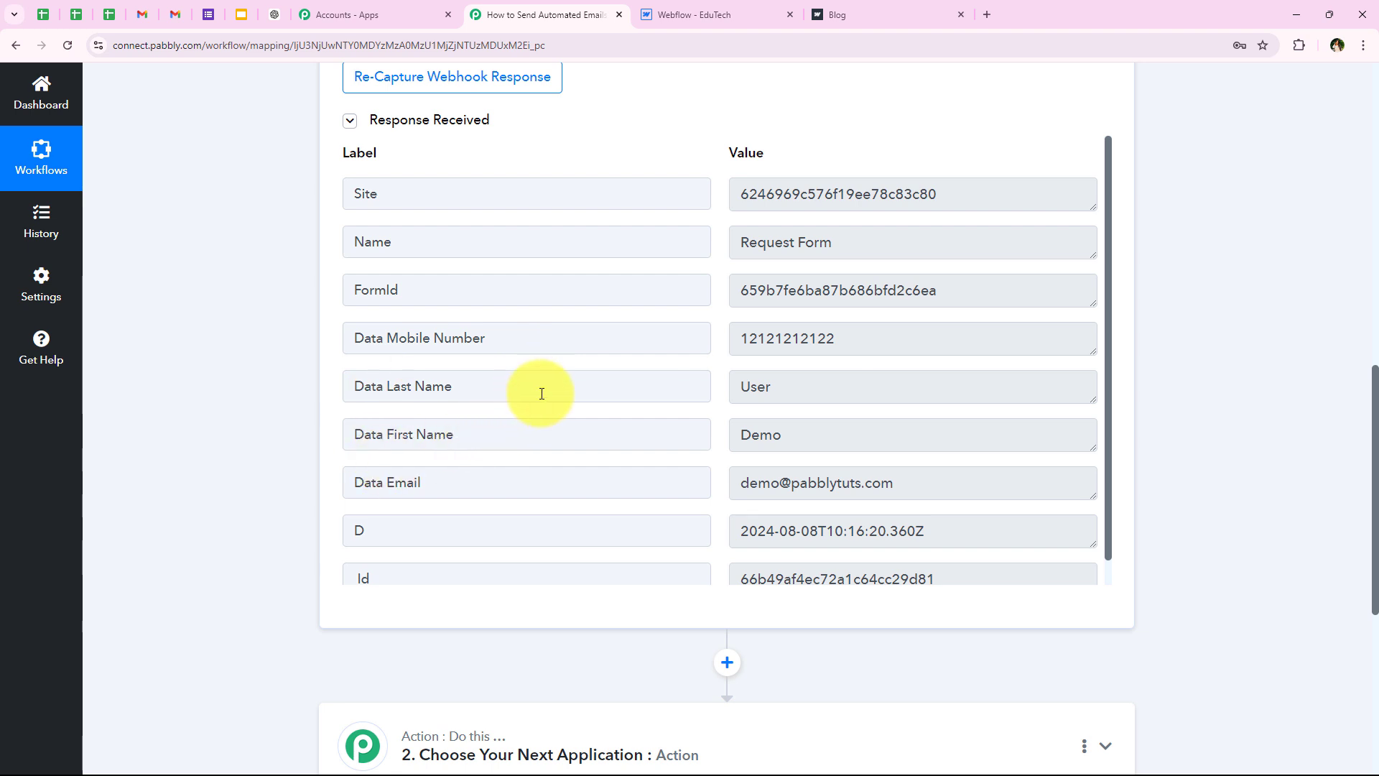
left_click_drag(847, 342, 601, 345)
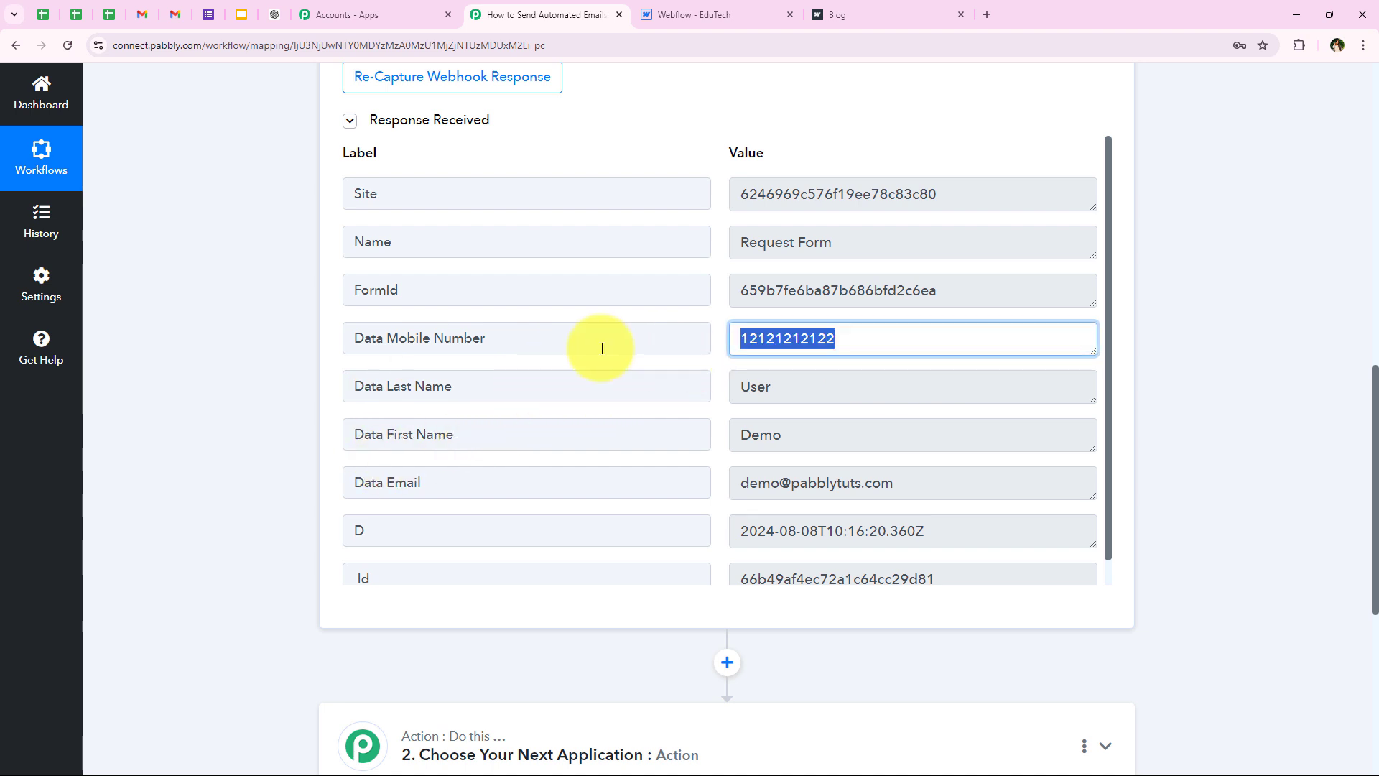
left_click_drag(816, 387, 686, 391)
left_click_drag(746, 434, 612, 408)
scroll(739, 373, "down", 1)
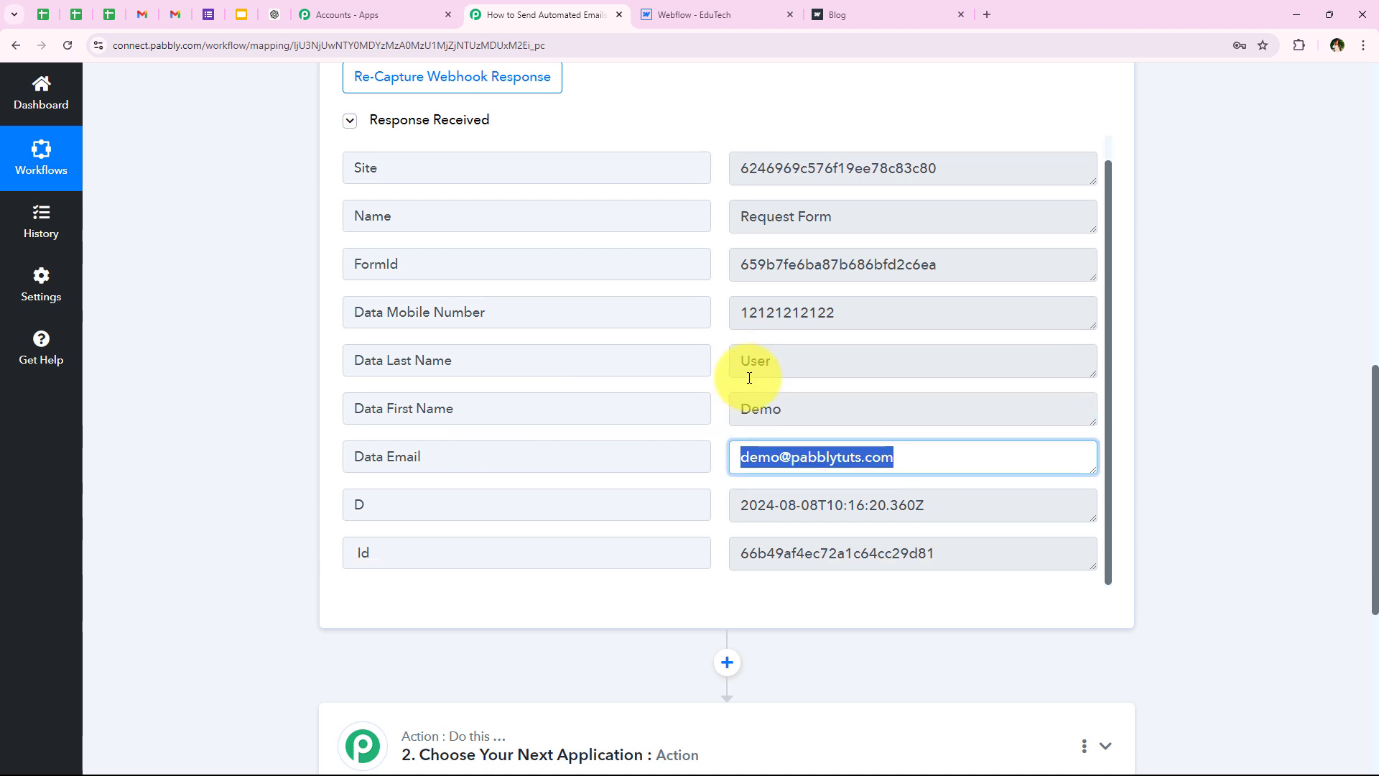
scroll(440, 394, "up", 3)
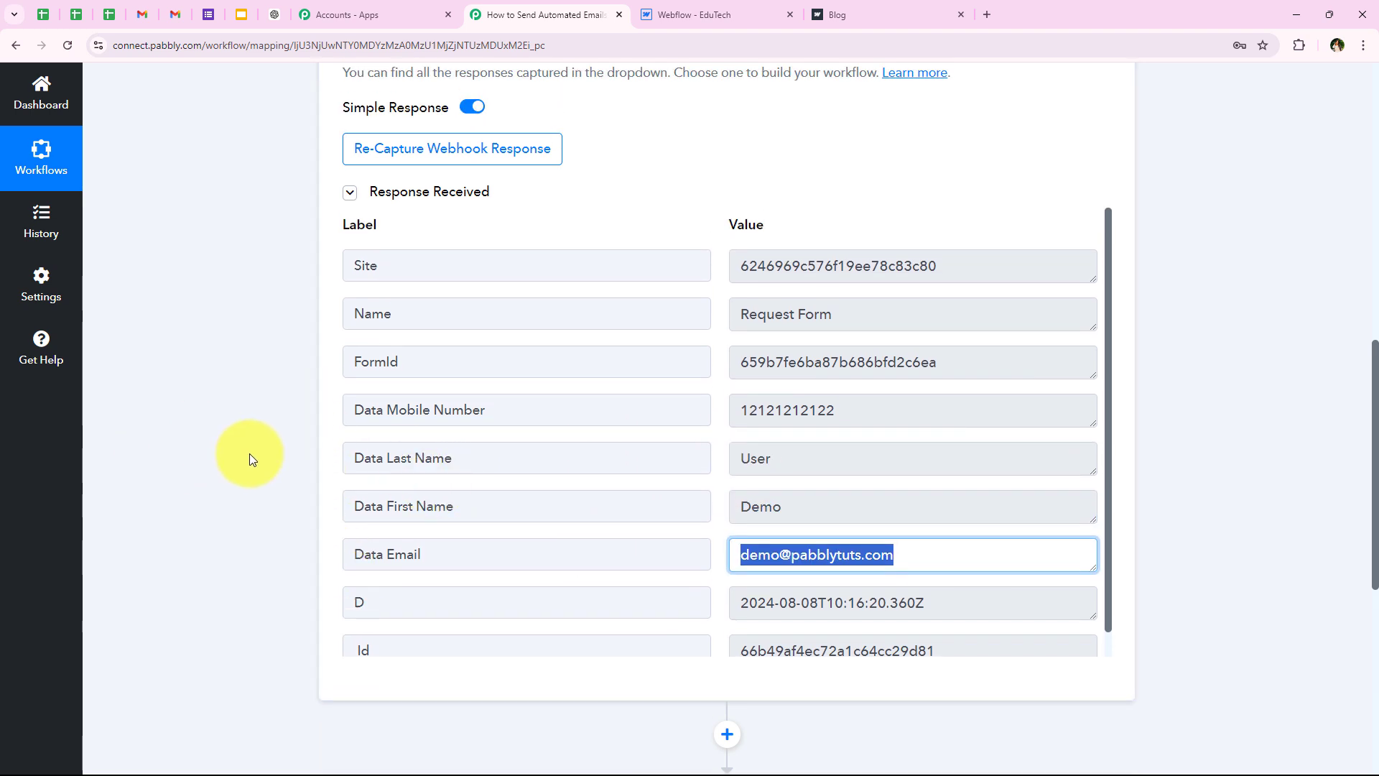
middle_click(245, 440)
scroll(246, 408, "up", 10)
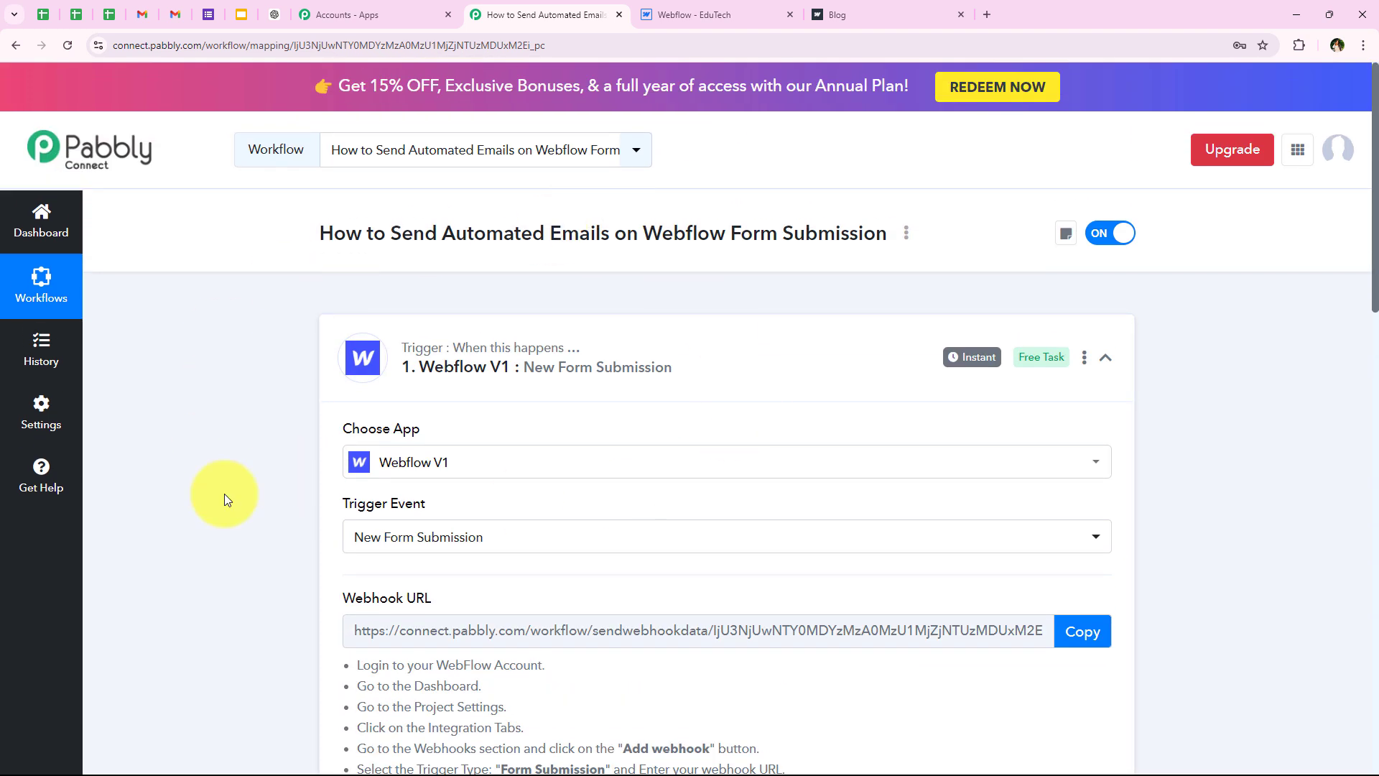
Step: Set the second step's action to Gmail with the Send Email (V2) event
left_click(423, 374)
left_click(360, 538)
type("Gmail")
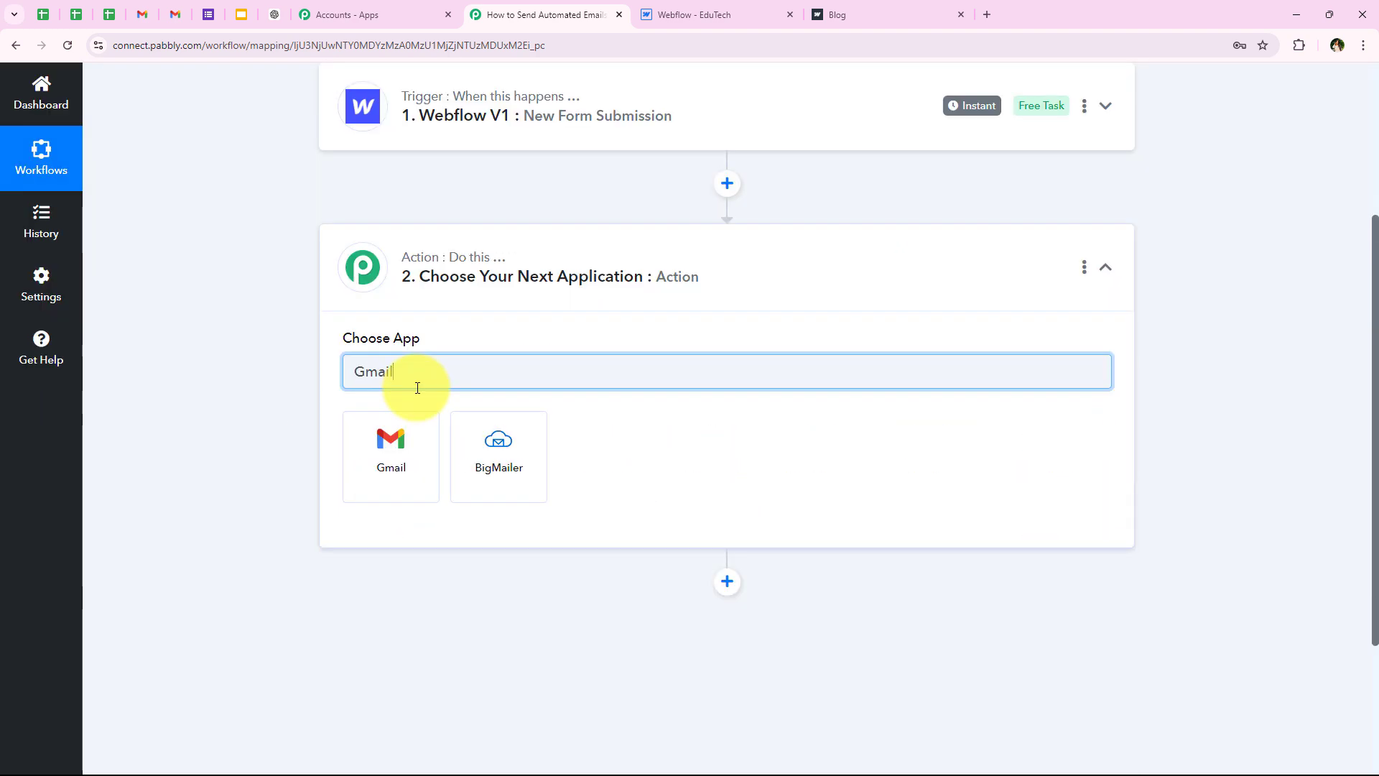
left_click(416, 424)
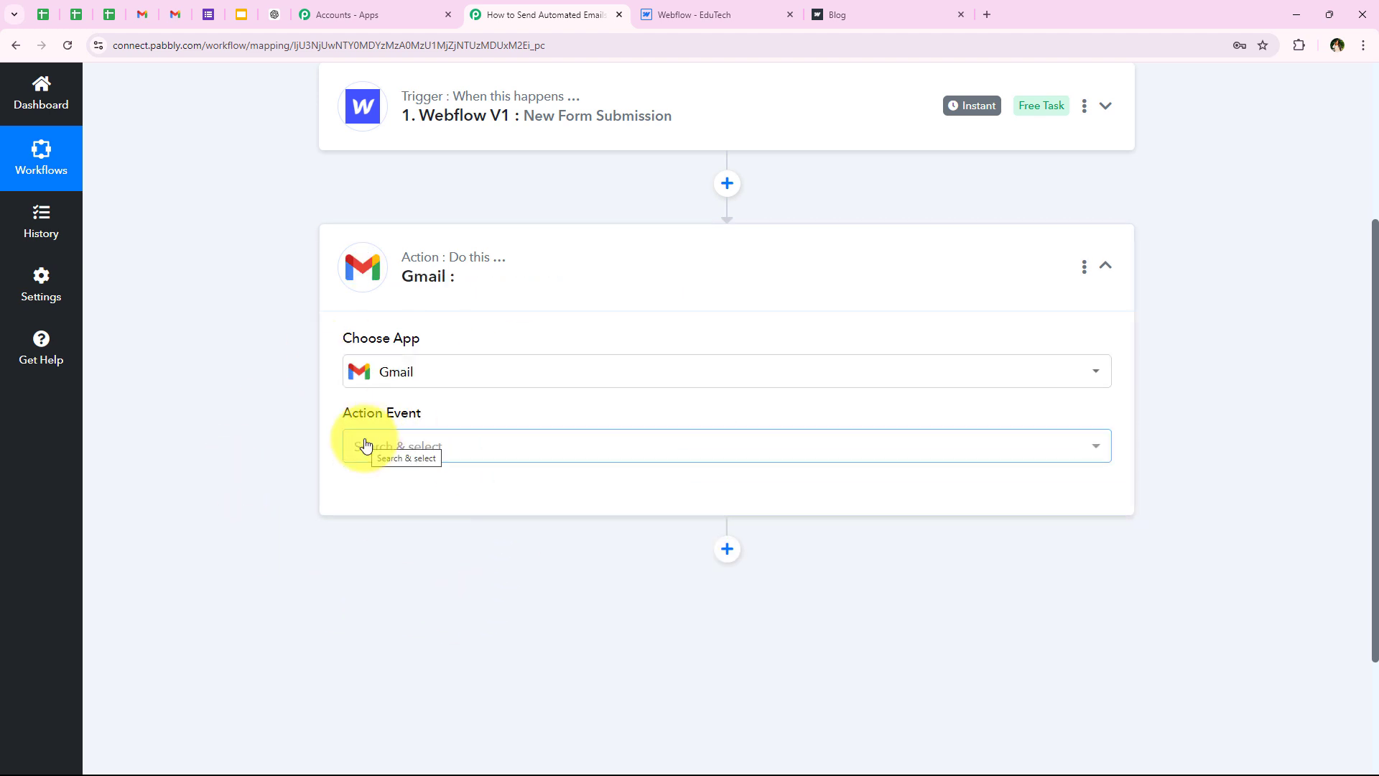
left_click(366, 445)
scroll(374, 361, "down", 2)
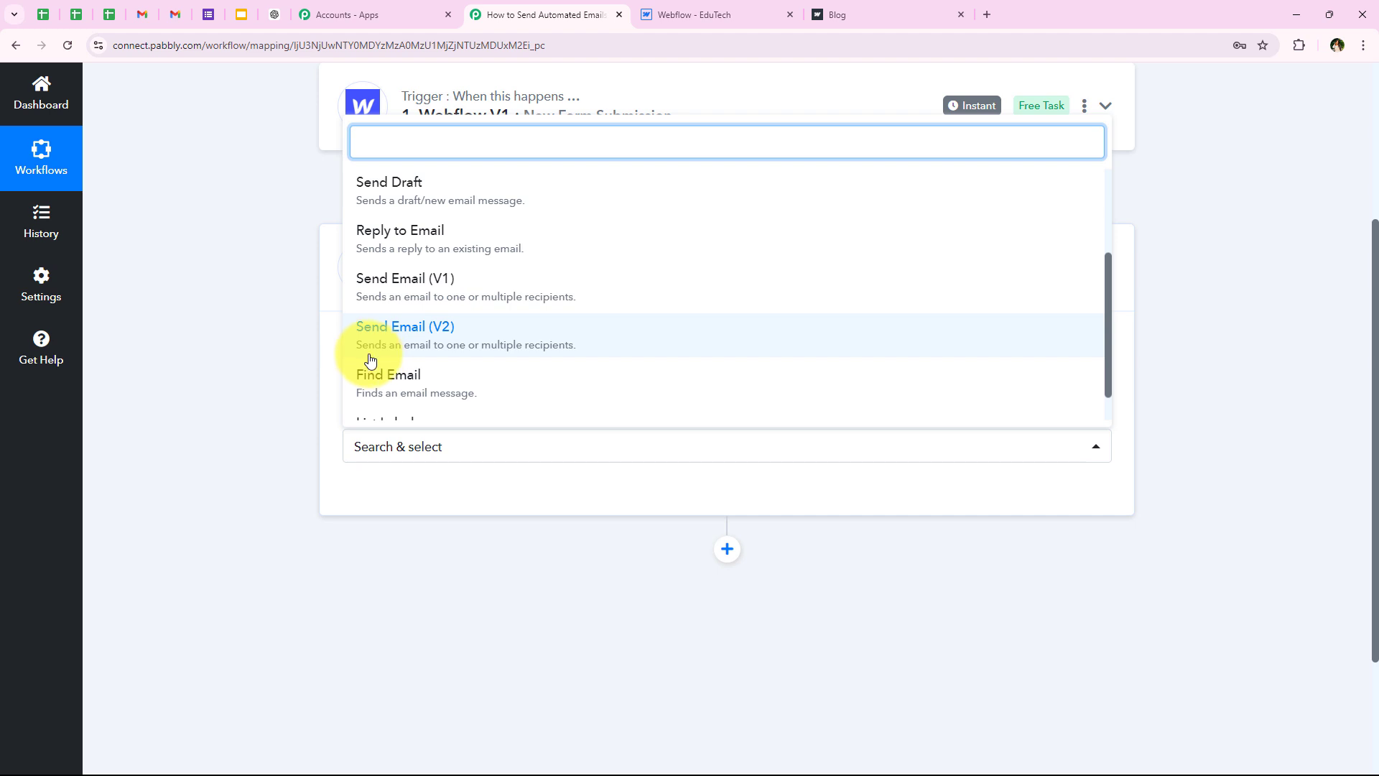
left_click(439, 343)
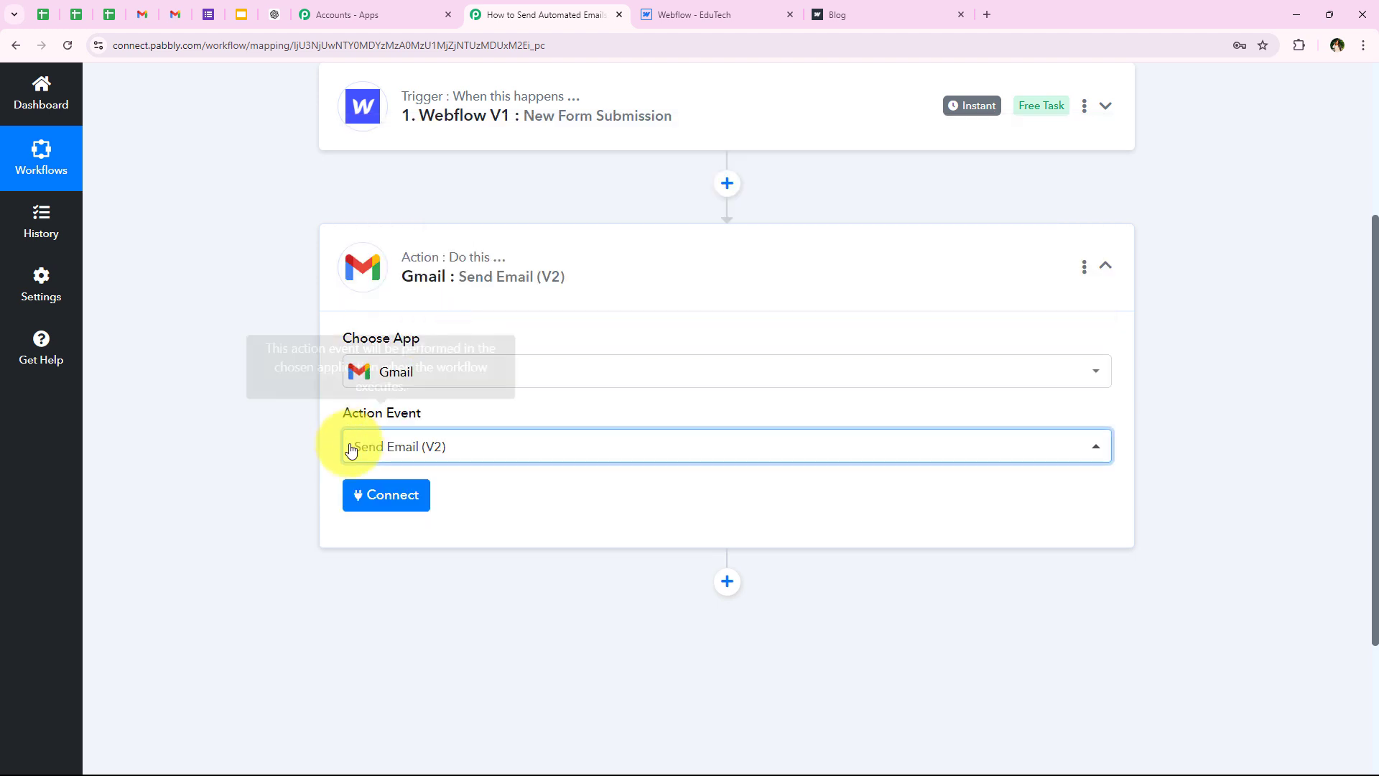
Step: Bring up the Gmail connection panel offering the existing Gmail #25 connection
left_click(376, 505)
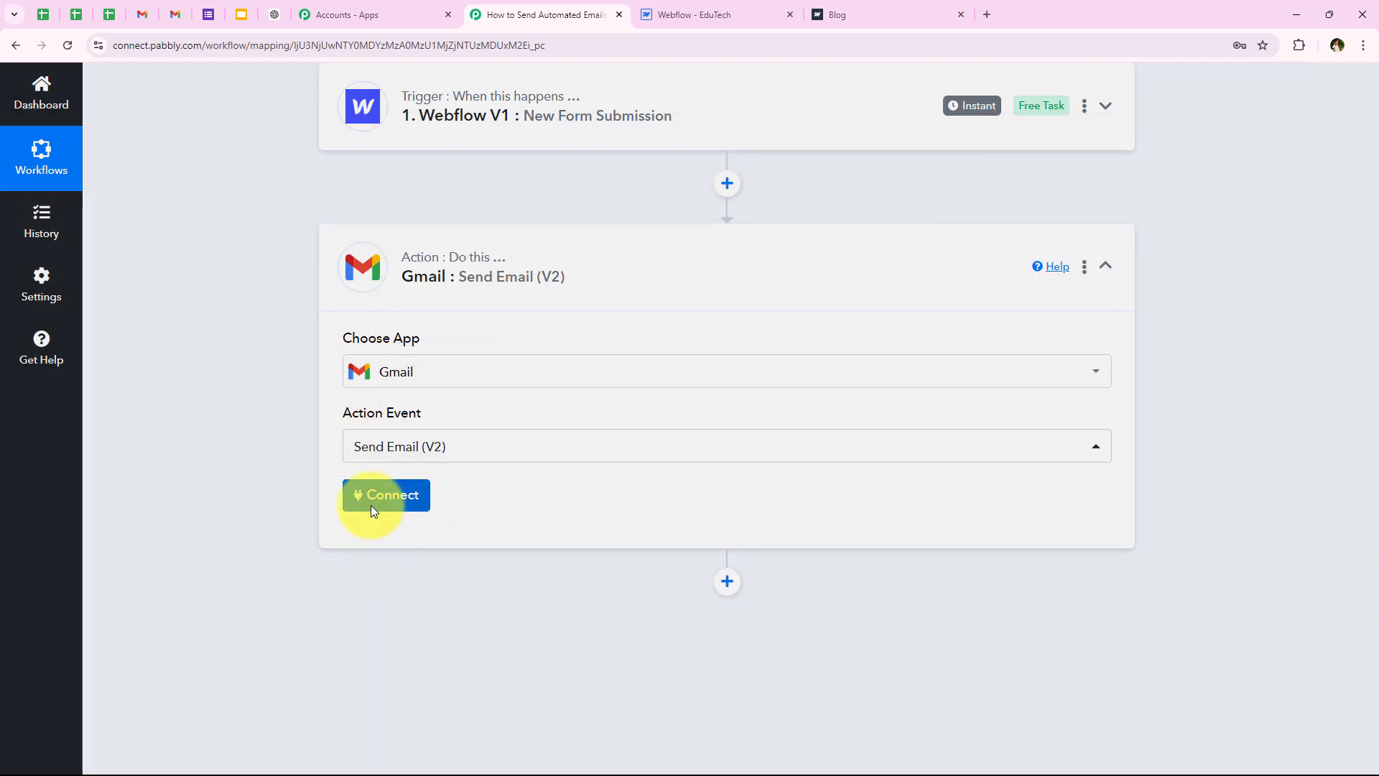
left_click_drag(654, 236, 819, 290)
left_click(799, 316)
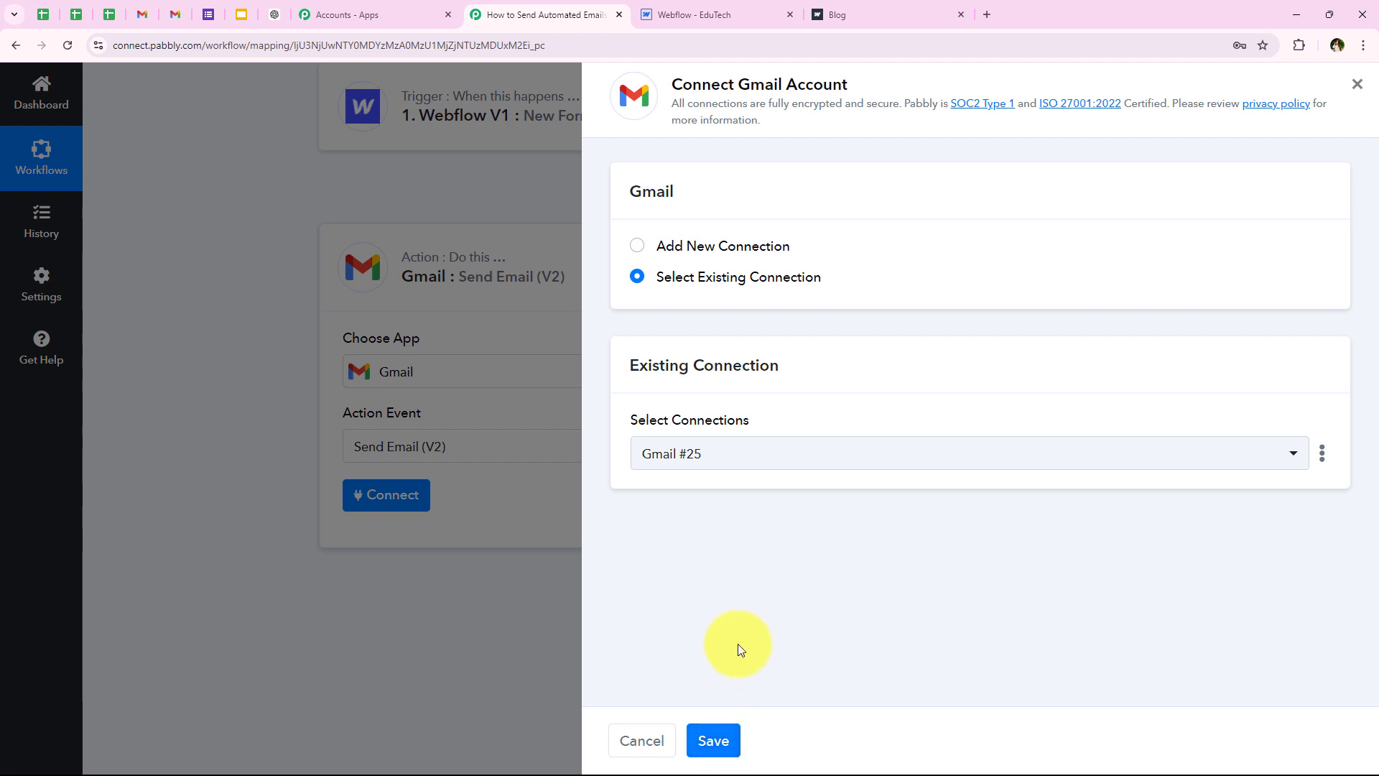
Step: Add a new Gmail connection and grant Pabbly Connect permission in the Google consent popup
left_click(741, 246)
left_click(659, 494)
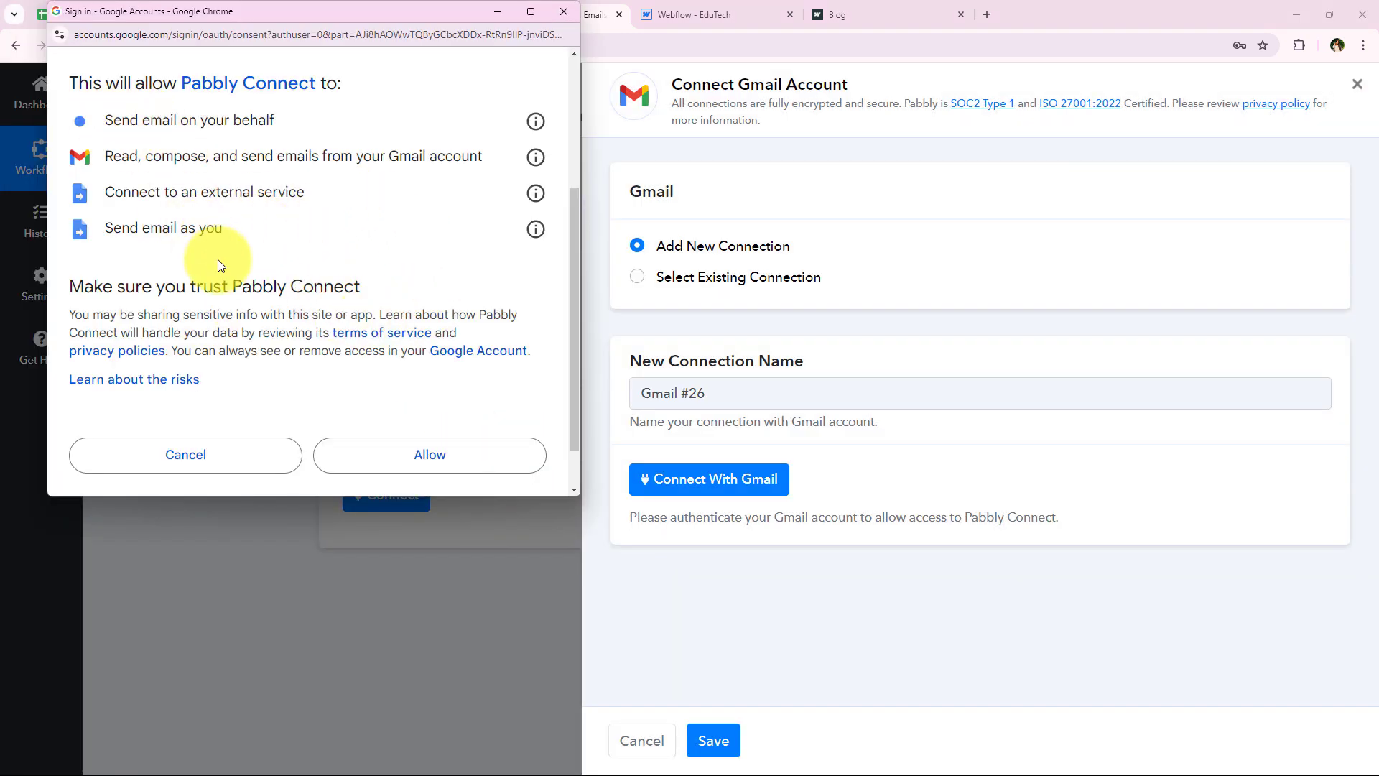
left_click(376, 451)
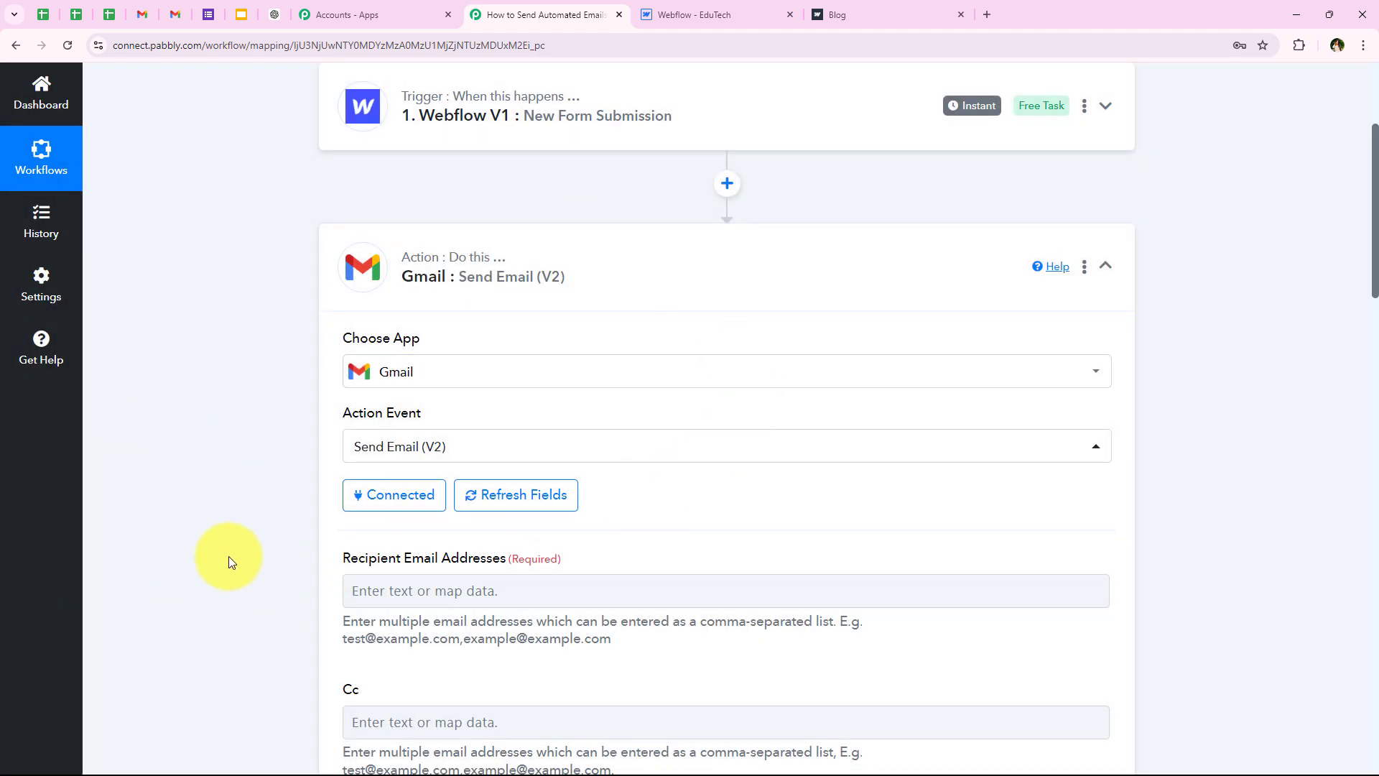
Step: Type a sample address into Recipient Email Addresses, then delete it
scroll(228, 561, "down", 1)
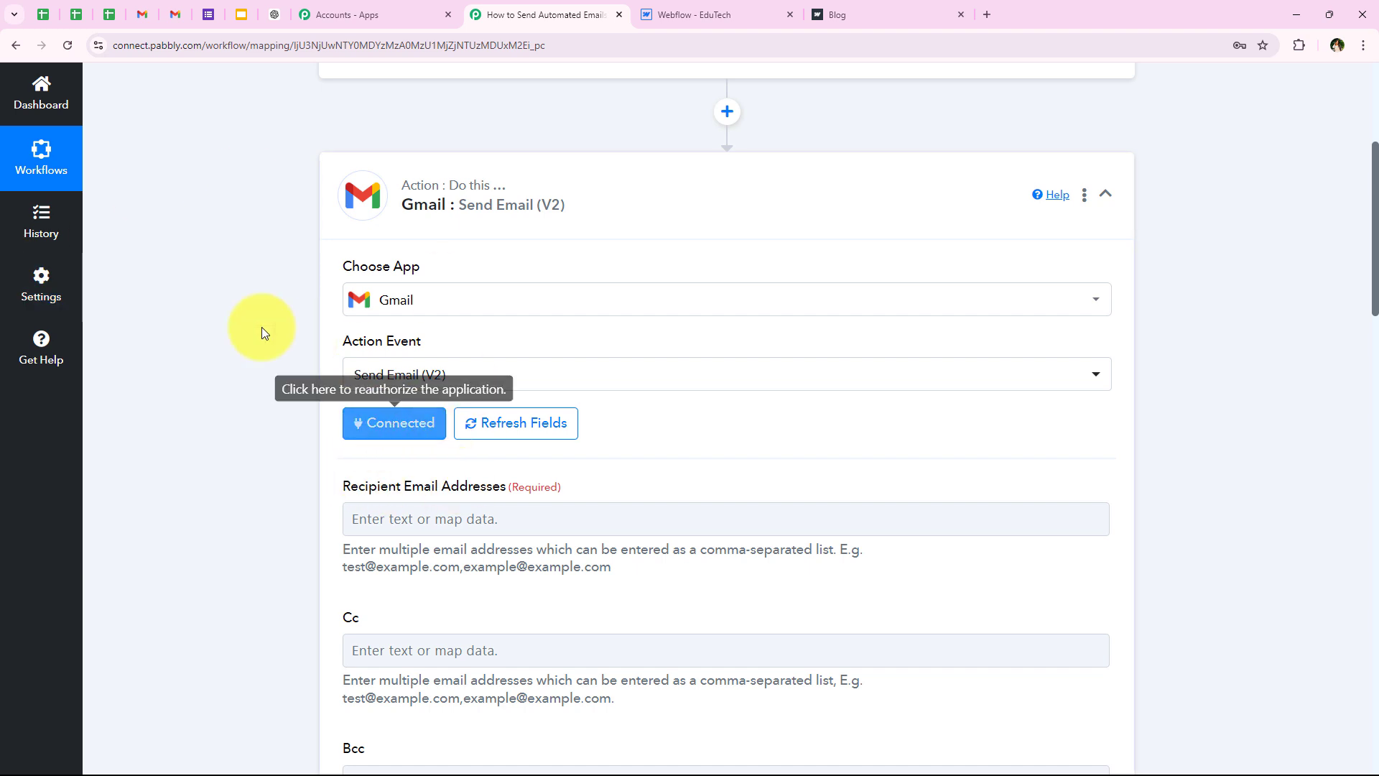
scroll(233, 452, "down", 1)
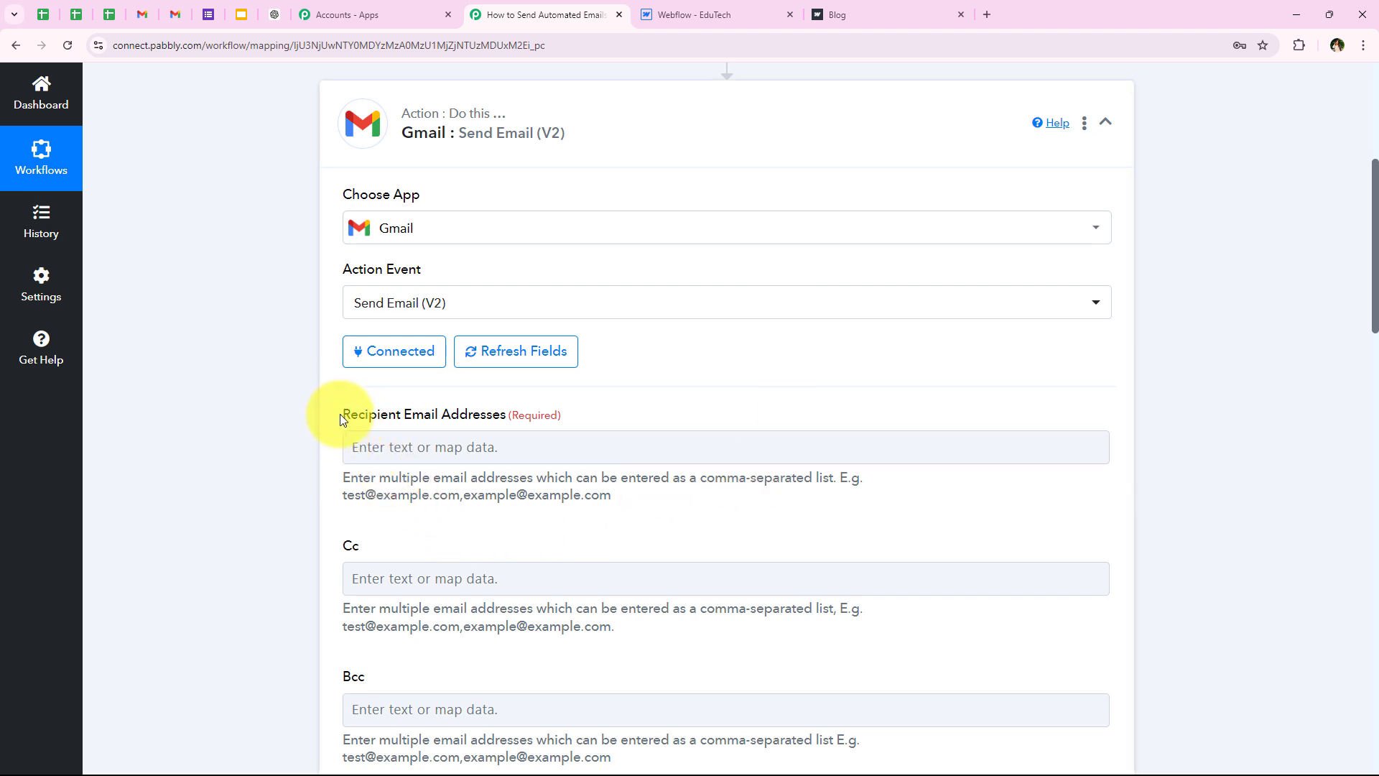
left_click_drag(491, 425, 498, 424)
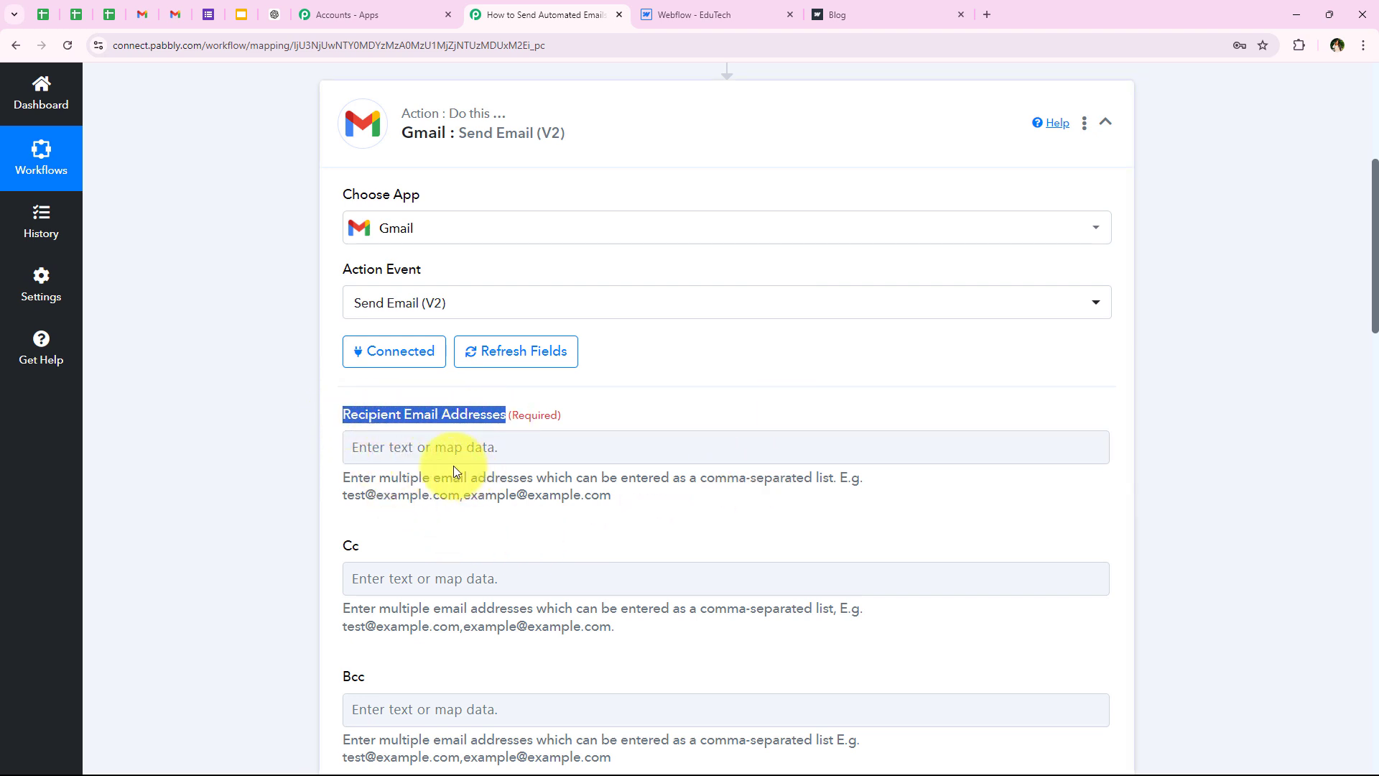
left_click(421, 457)
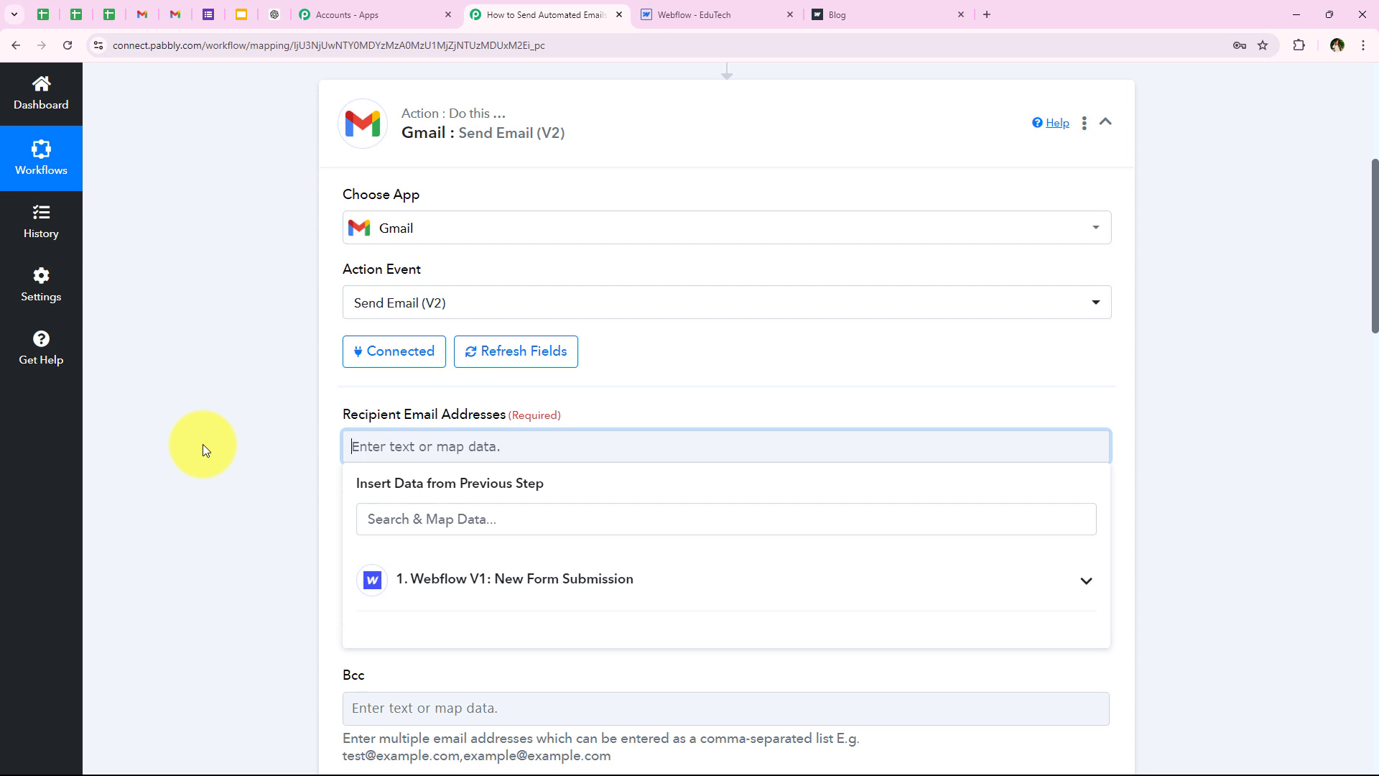
left_click(323, 482)
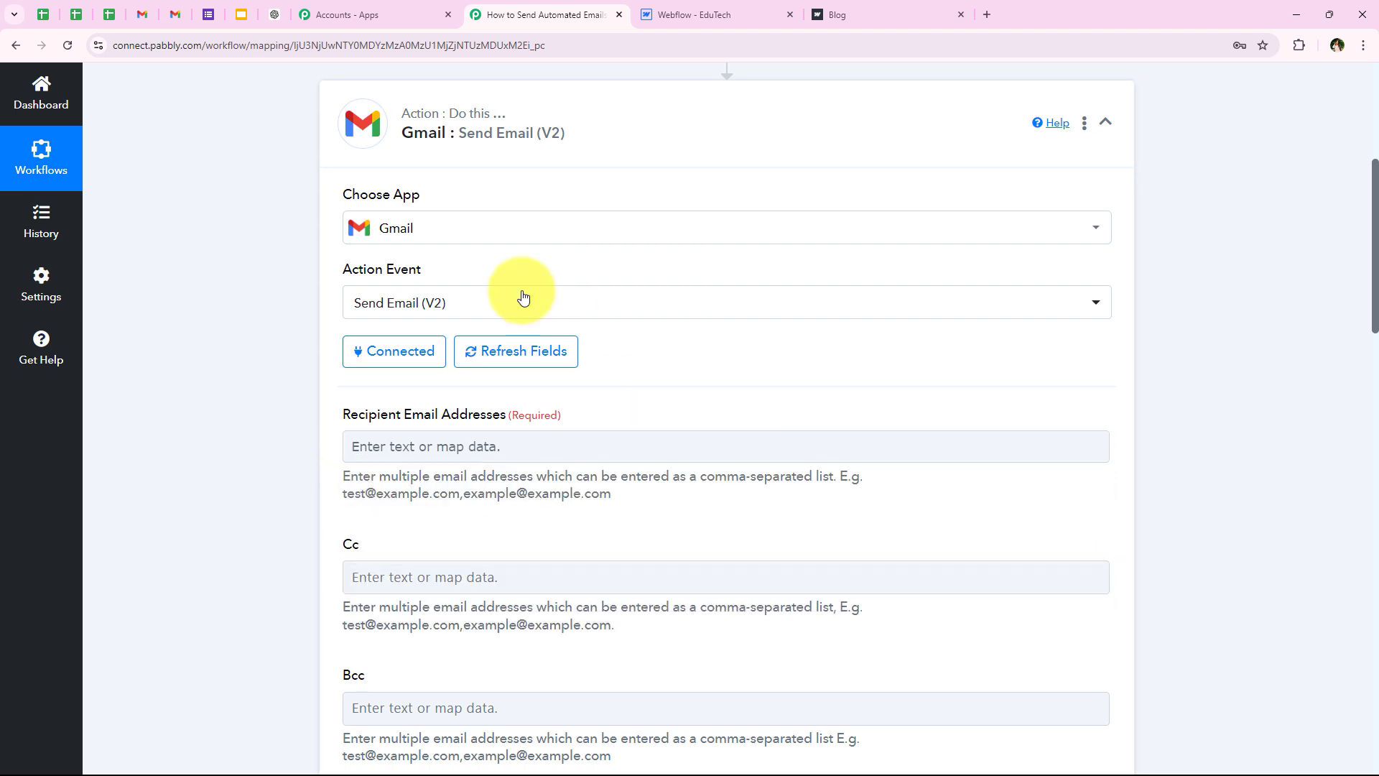
left_click(361, 446)
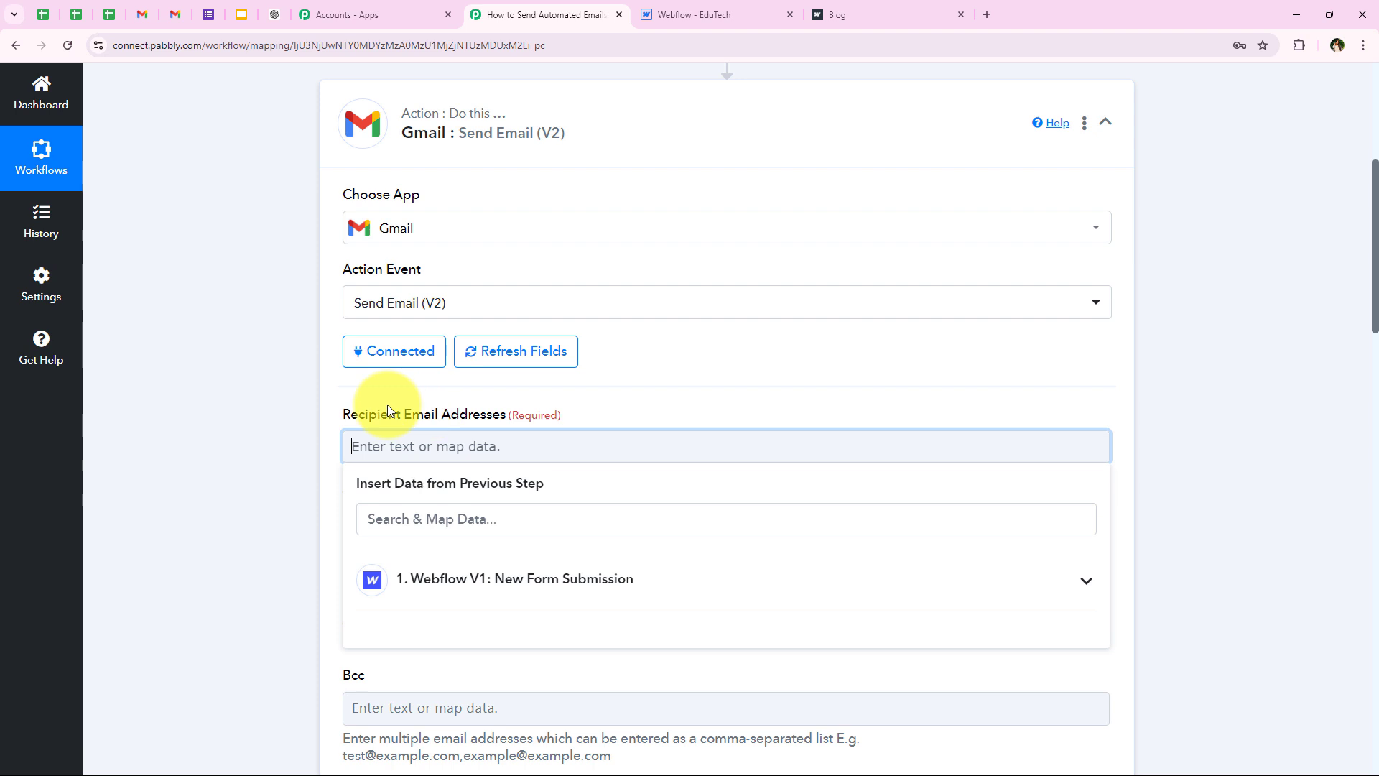
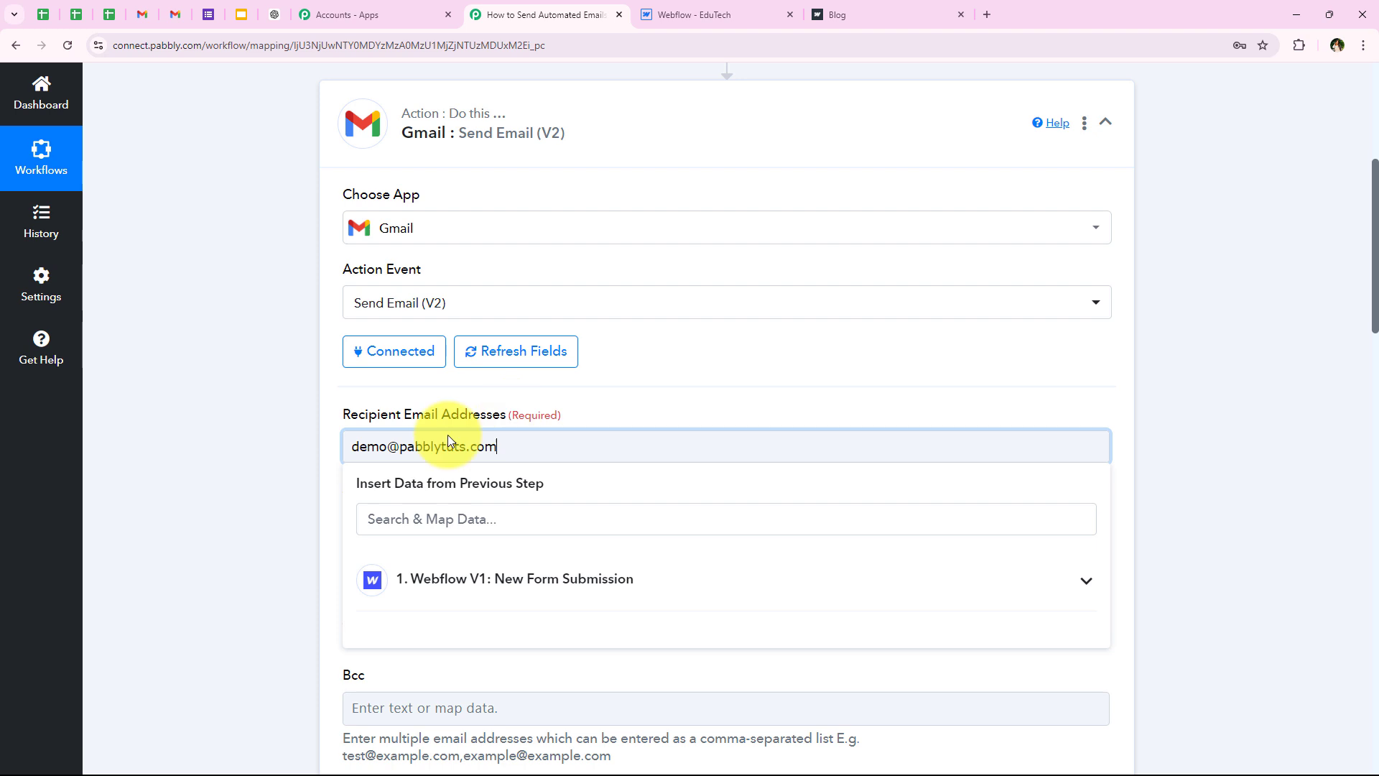
left_click_drag(541, 443, 338, 445)
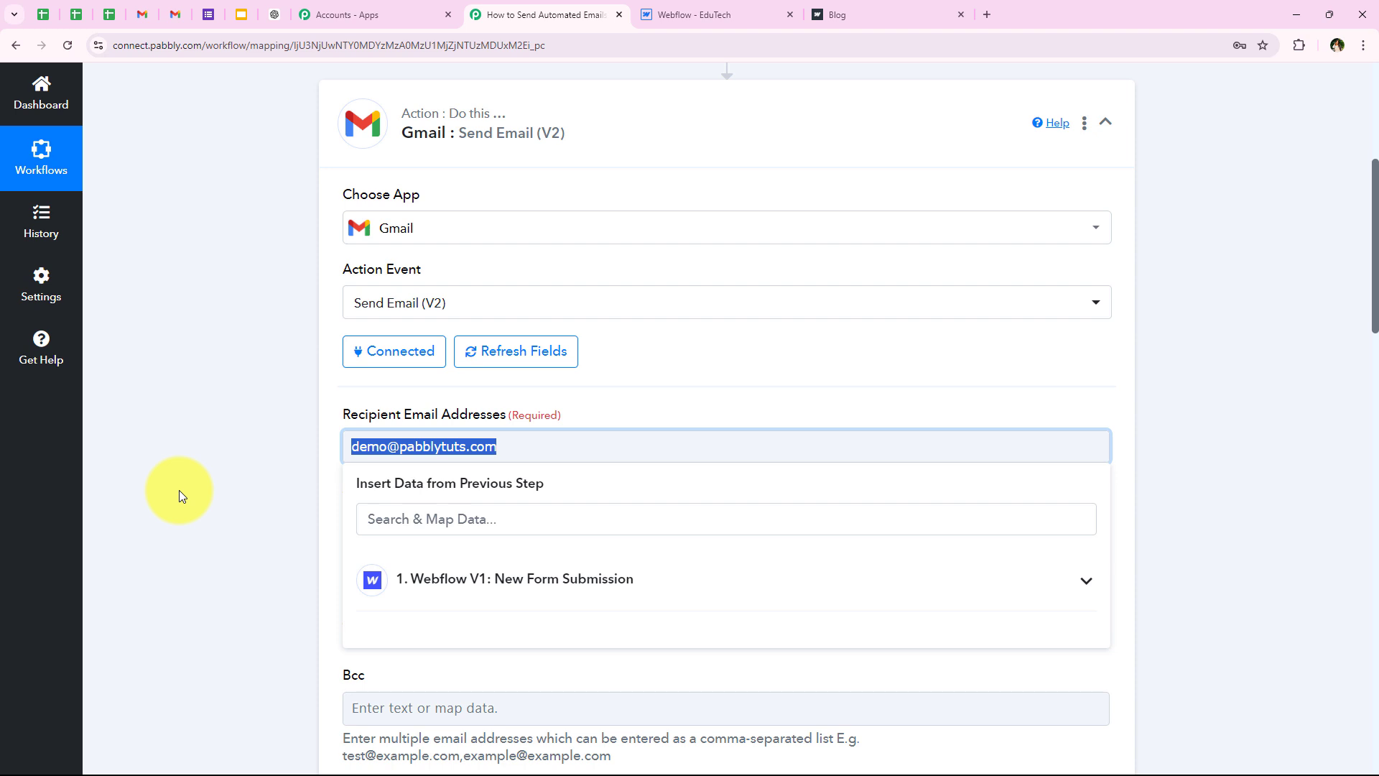
key("BackSpace")
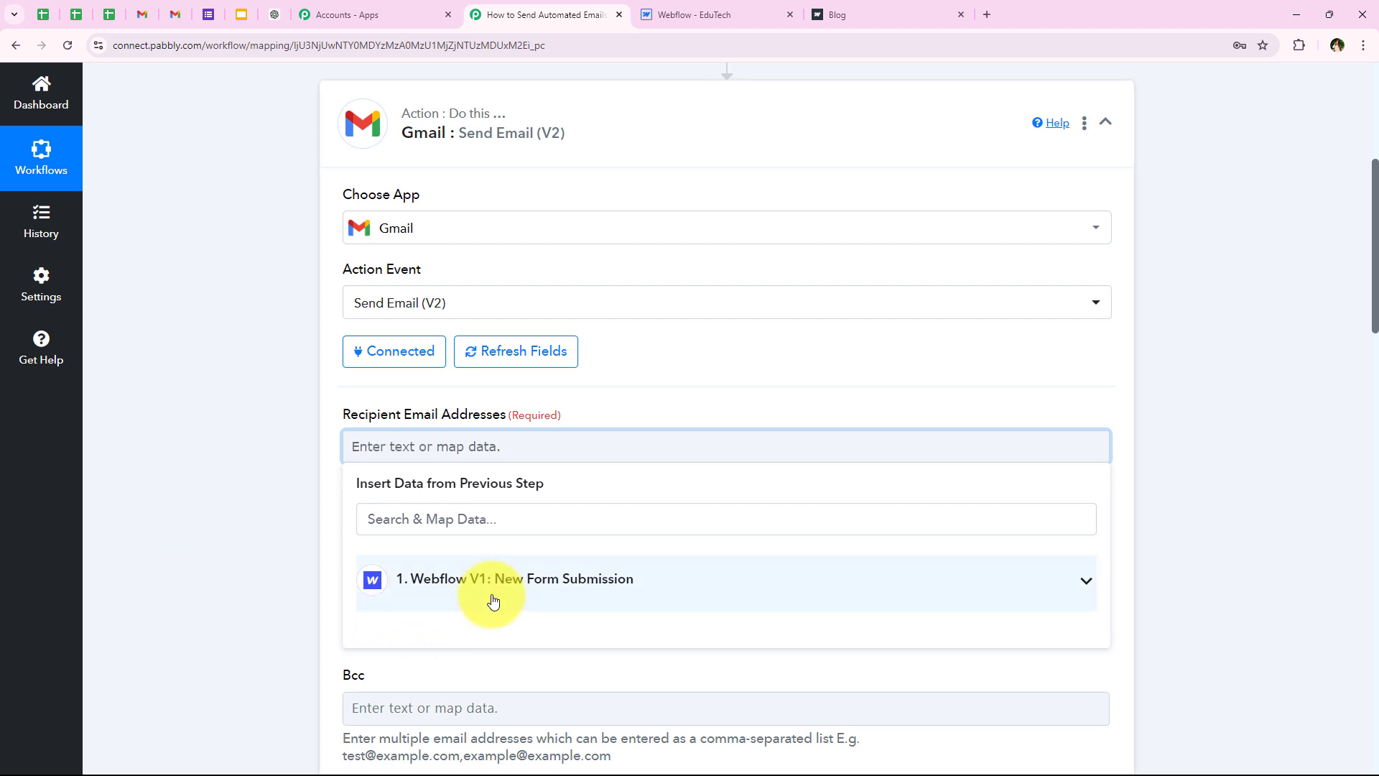
Step: Map the Webflow form submission's Data Email as the recipient address
left_click(489, 582)
scroll(568, 670, "down", 1)
scroll(569, 718, "down", 1)
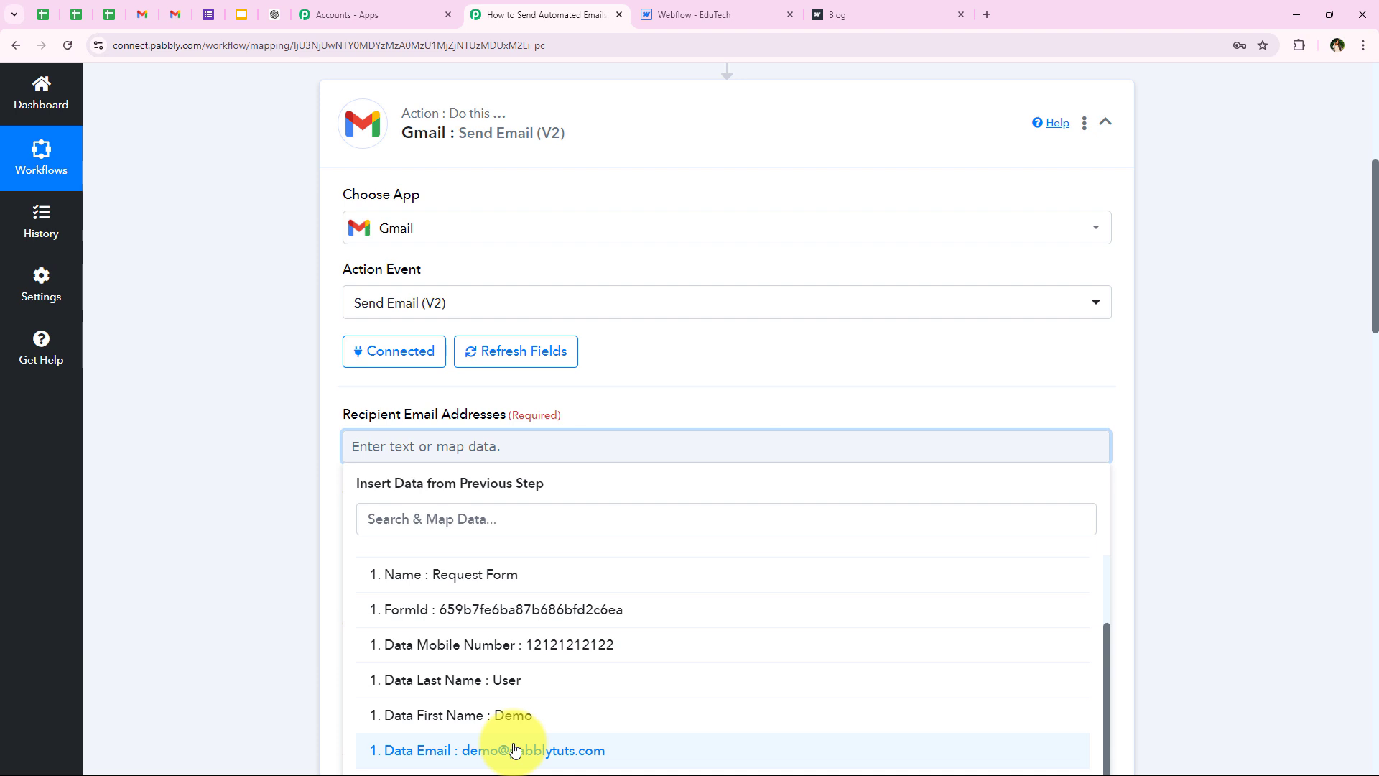
left_click(570, 751)
left_click(291, 460)
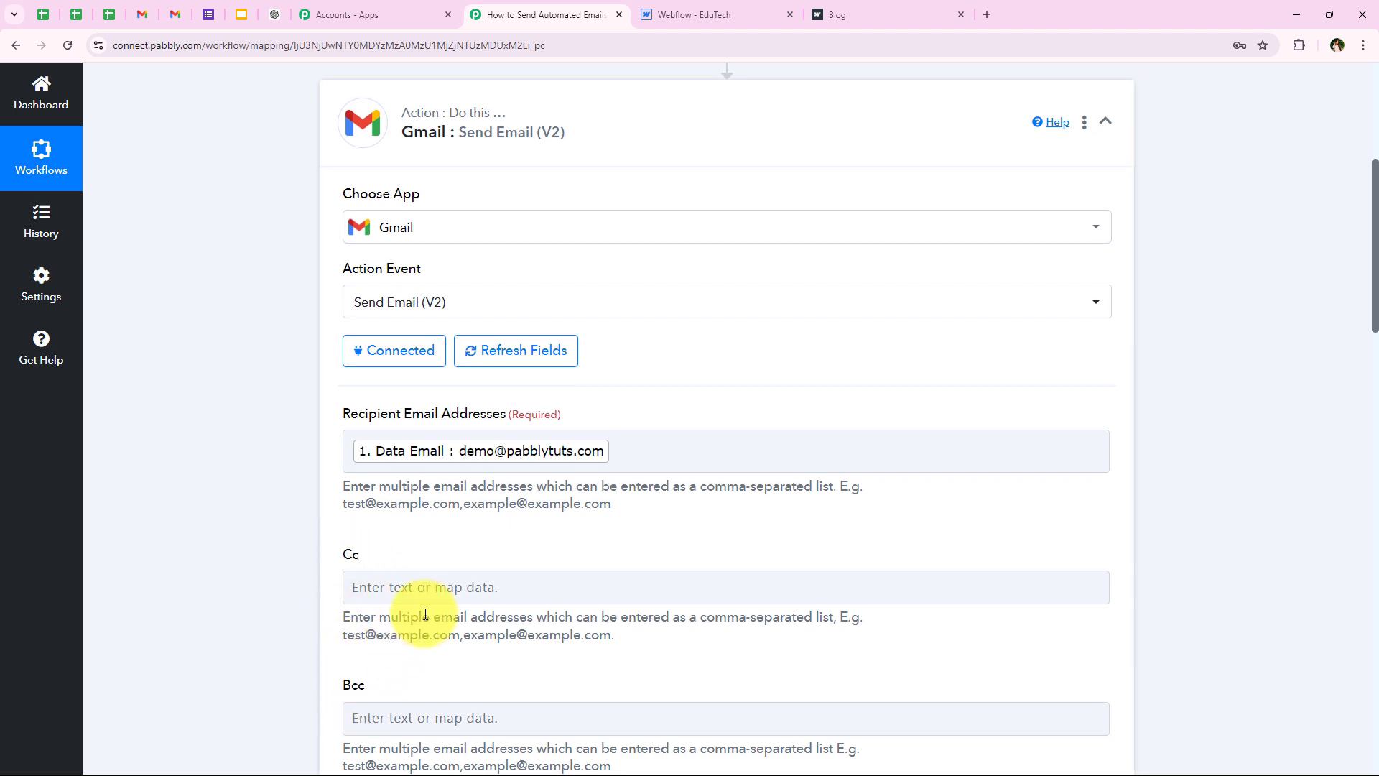
Step: Set the sender name to EduTech
scroll(667, 598, "down", 1)
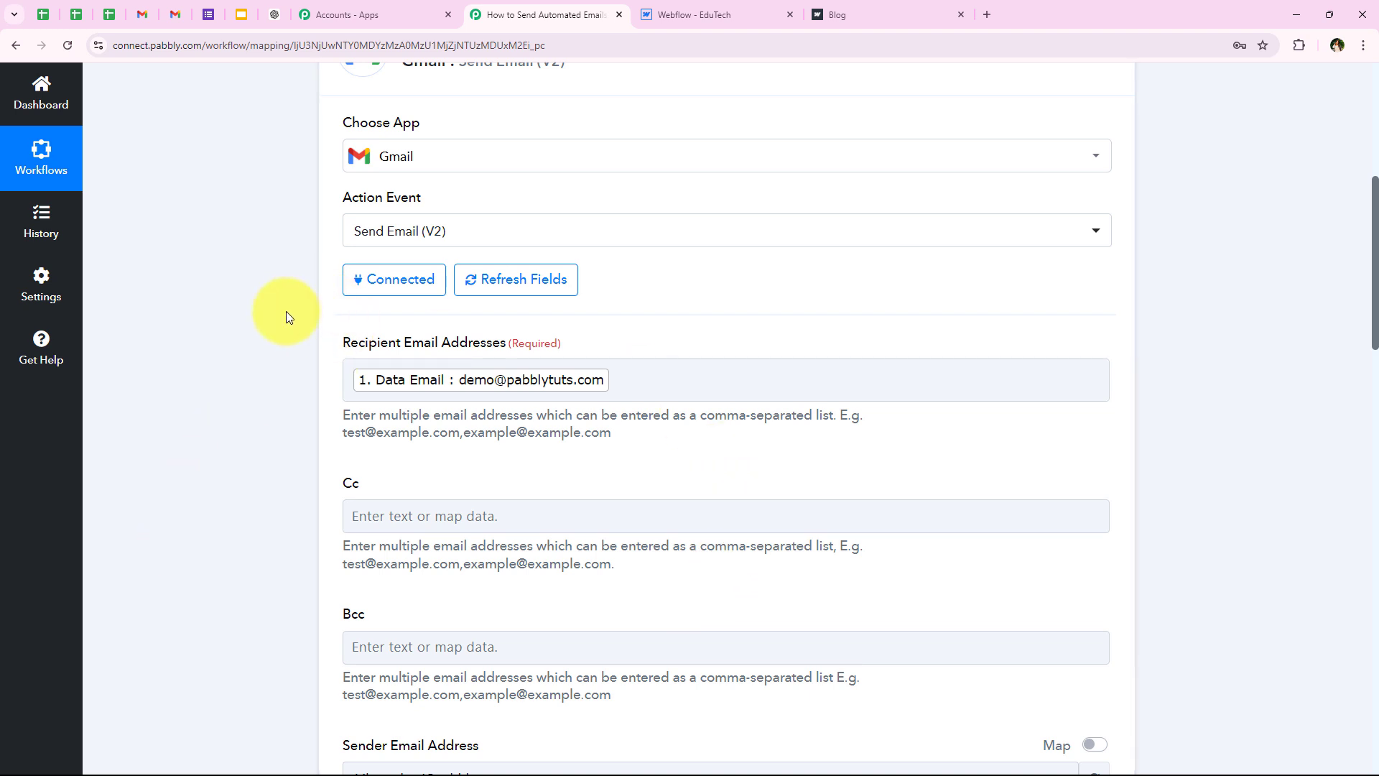
scroll(285, 312, "down", 9)
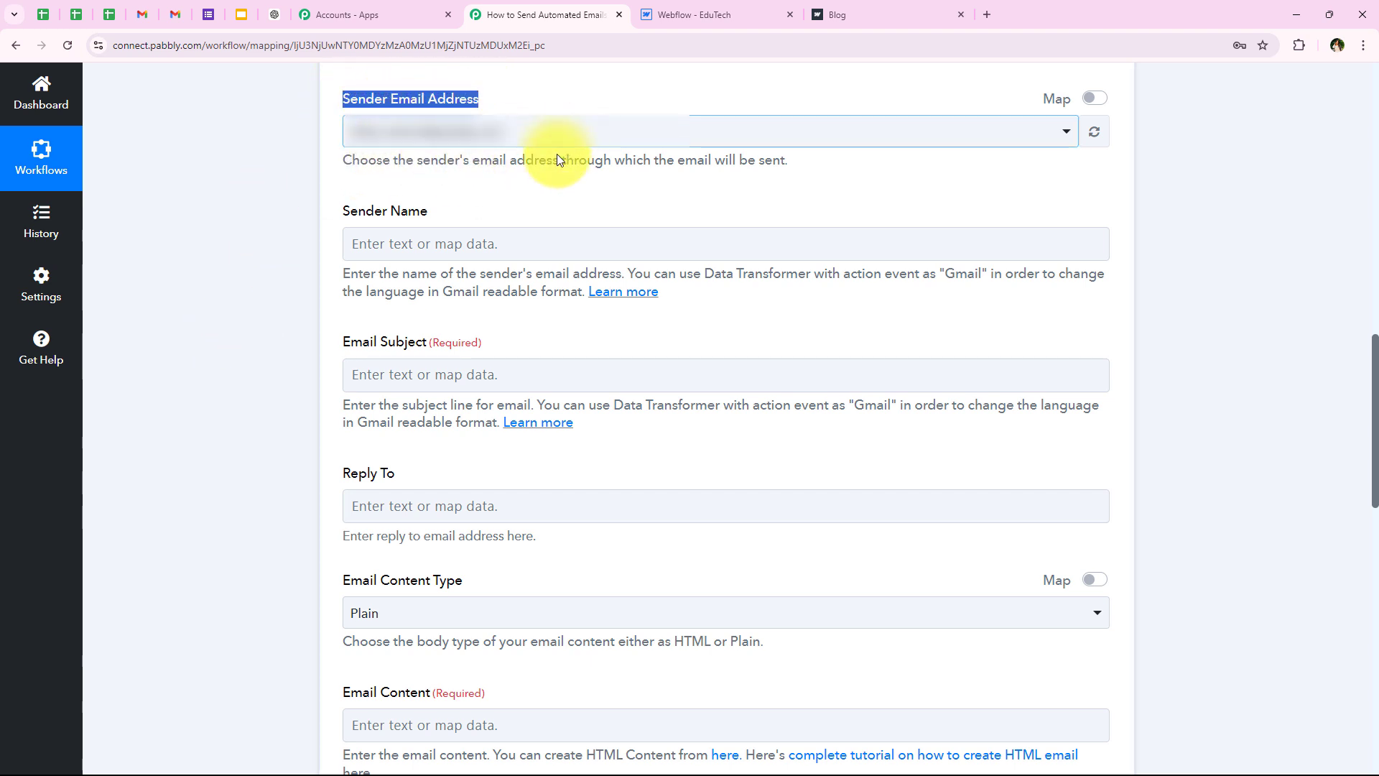
left_click(507, 204)
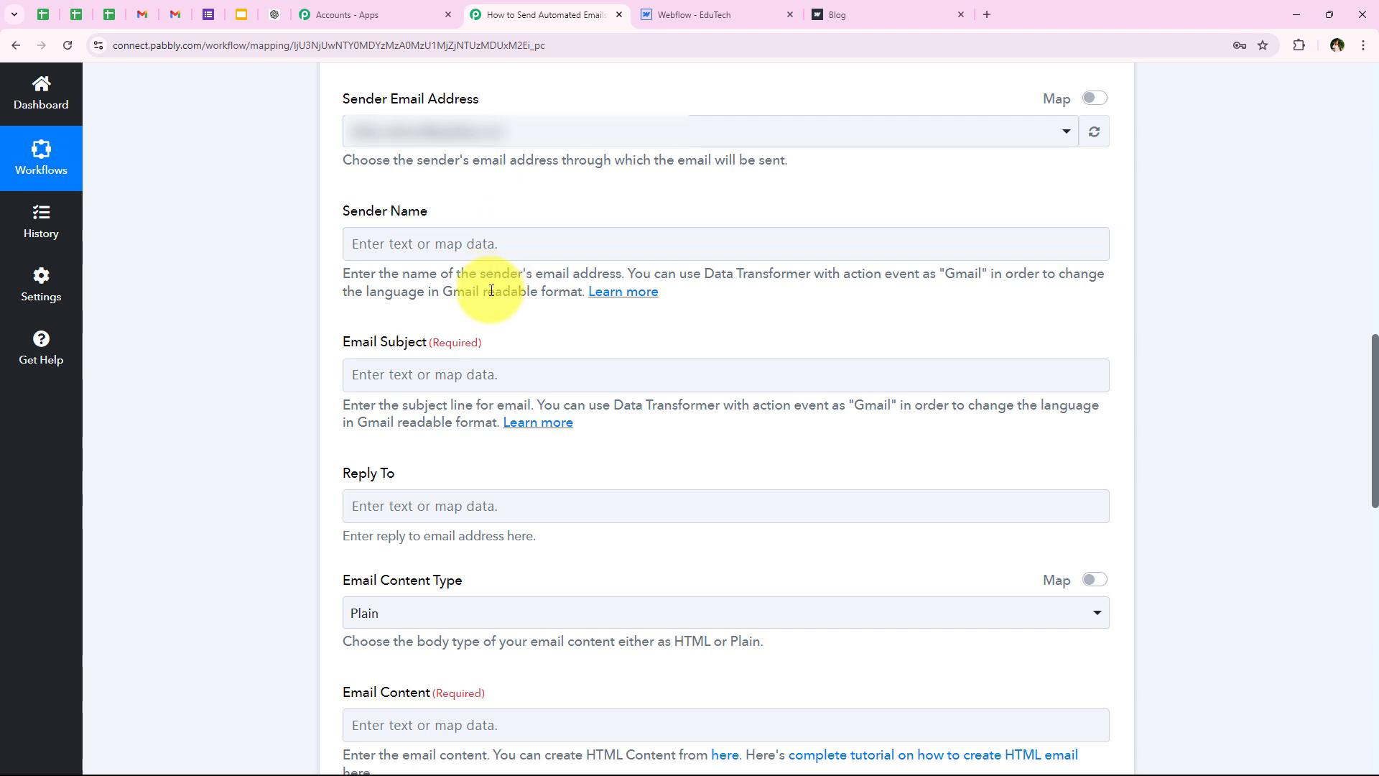
scroll(491, 290, "down", 2)
scroll(308, 206, "up", 1)
left_click_drag(337, 133, 448, 169)
left_click(439, 171)
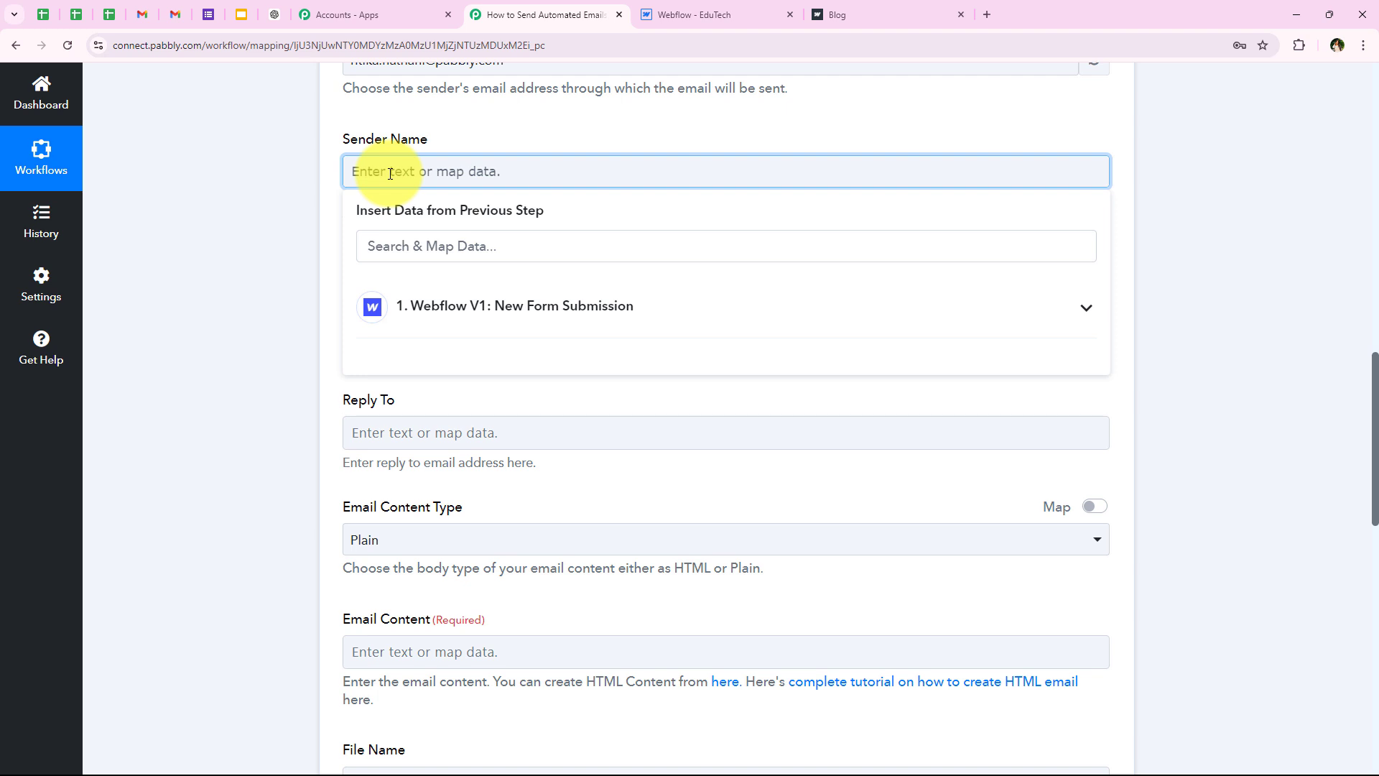
type("EduTech")
left_click(282, 314)
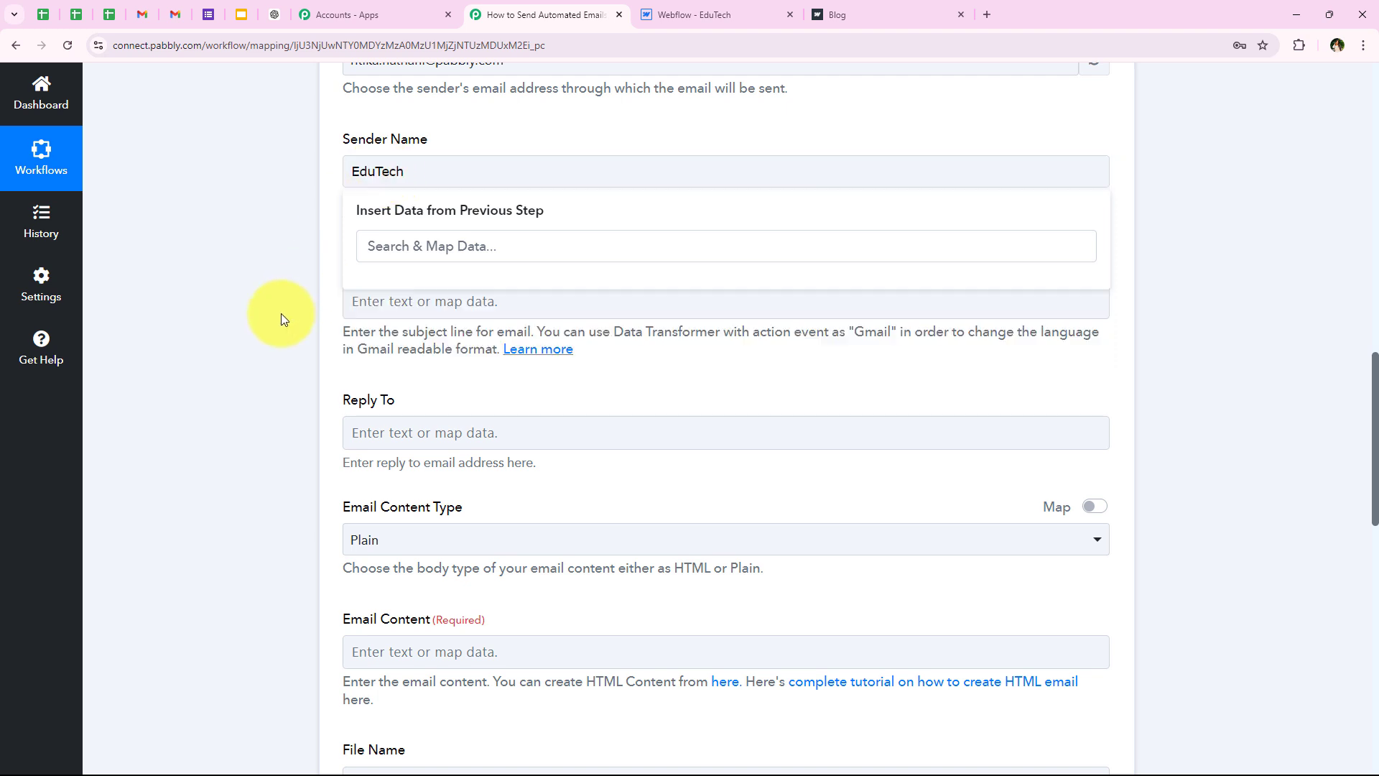
Step: Paste the 'Thank You for Your Interest' subject and append Webflow Data First Name and Last Name
left_click(416, 308)
type("Thank You for Your Interest")
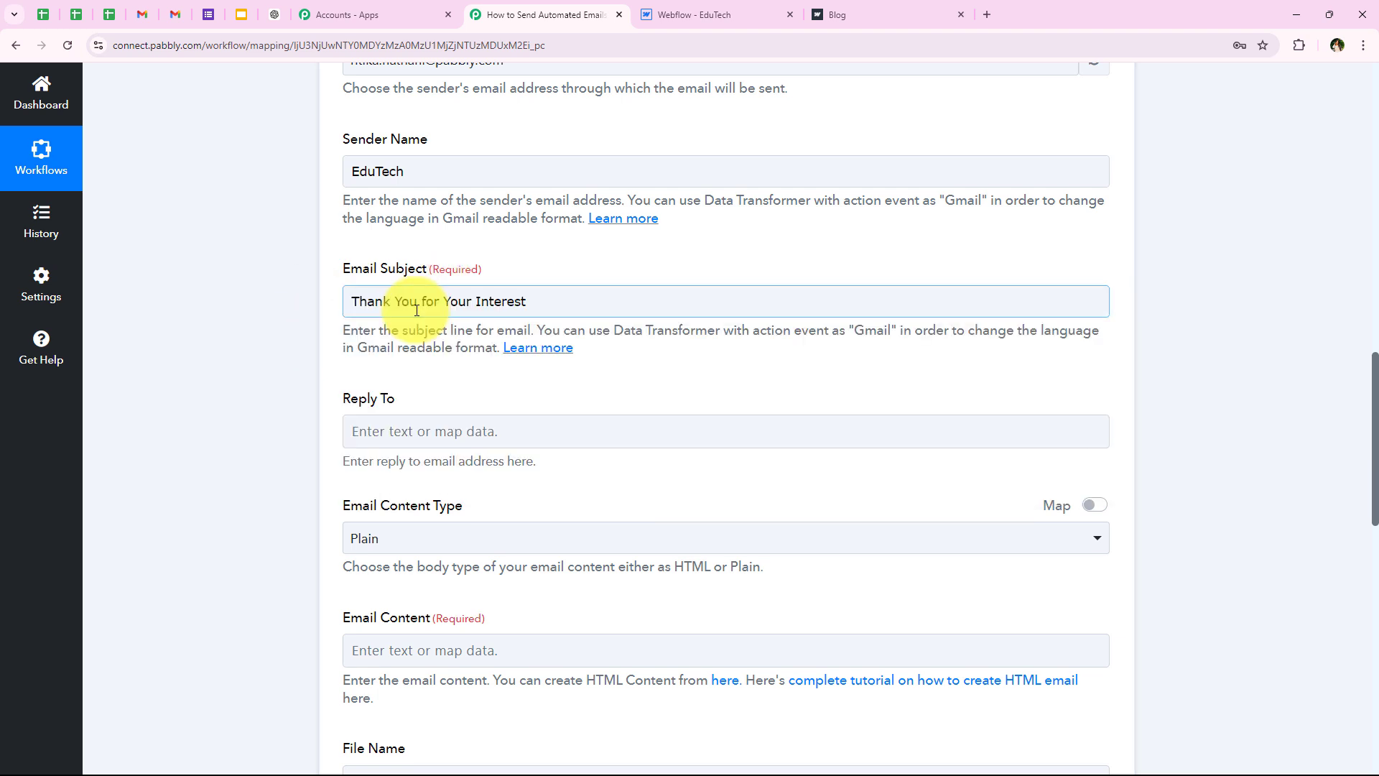
left_click(555, 303)
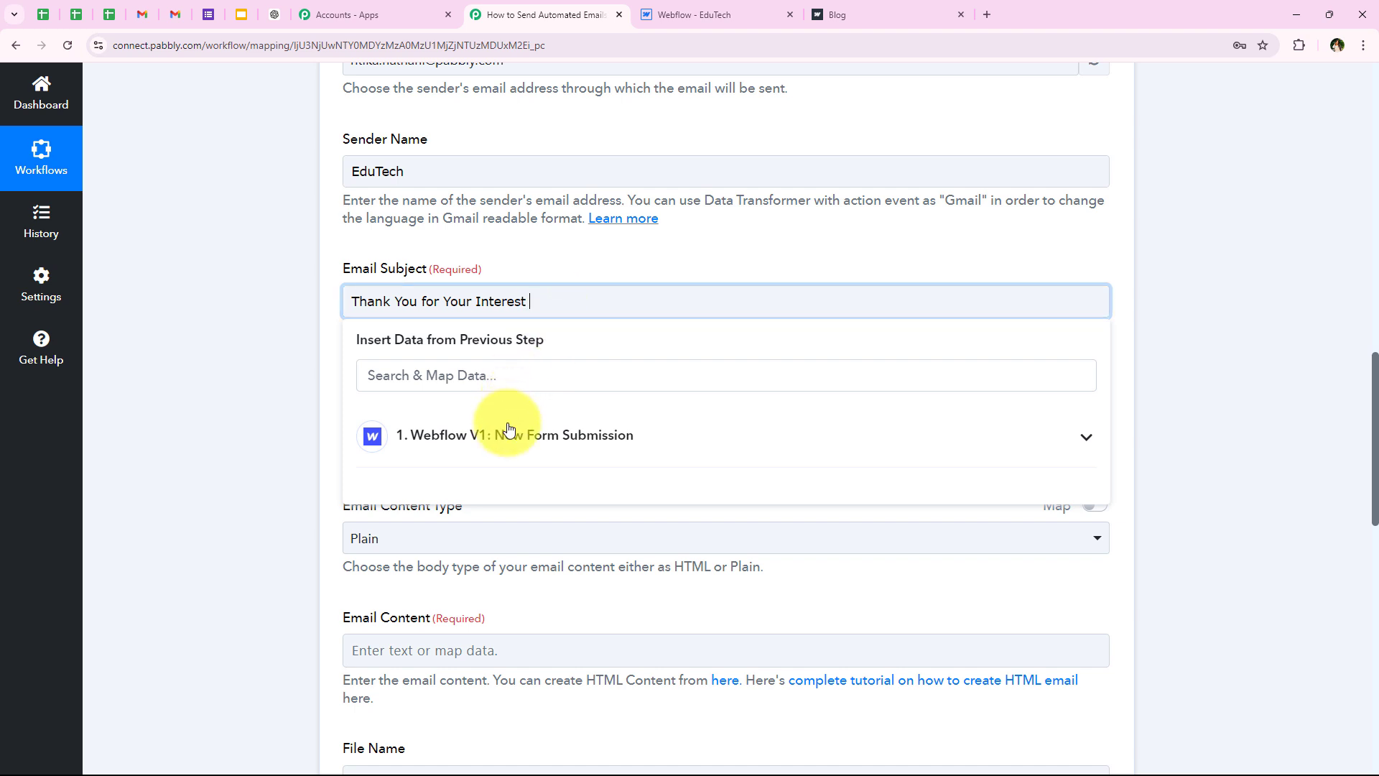
left_click(503, 436)
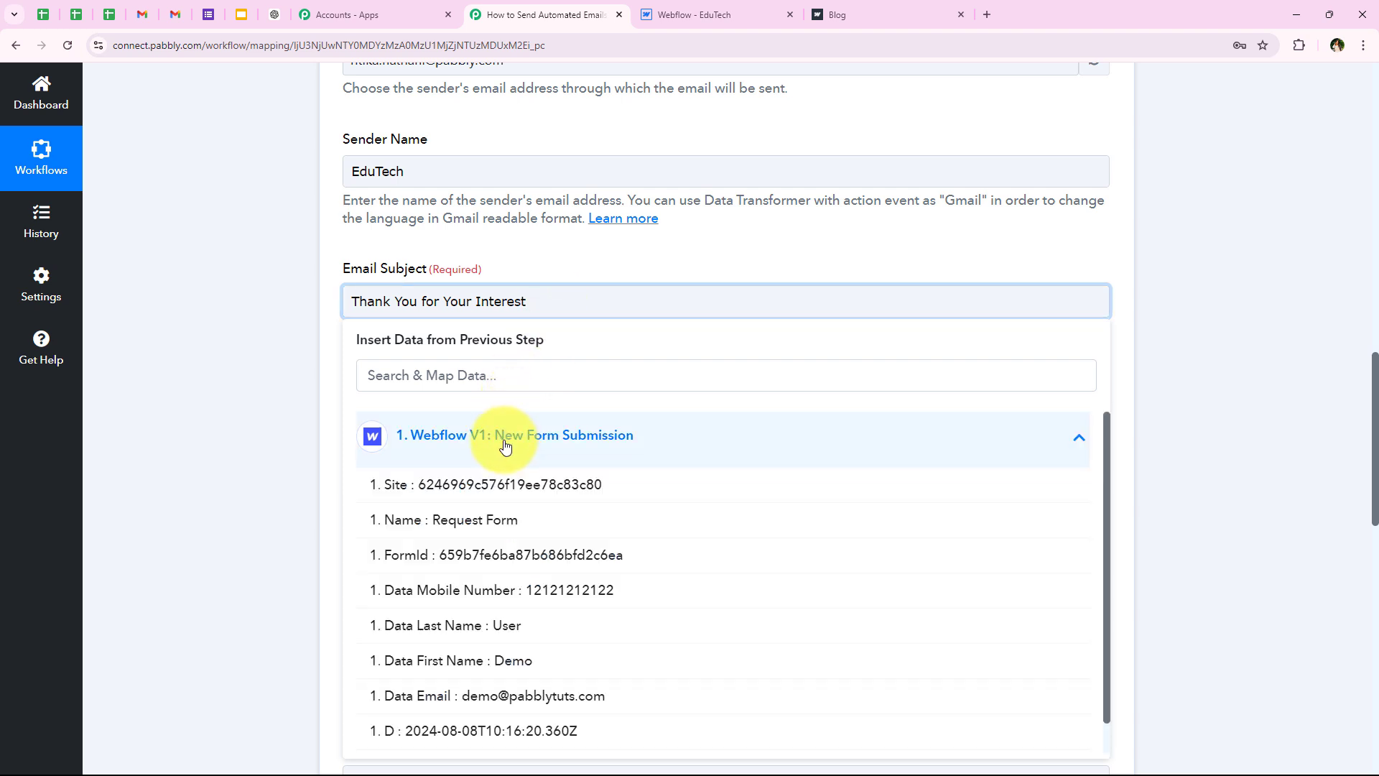
left_click(460, 663)
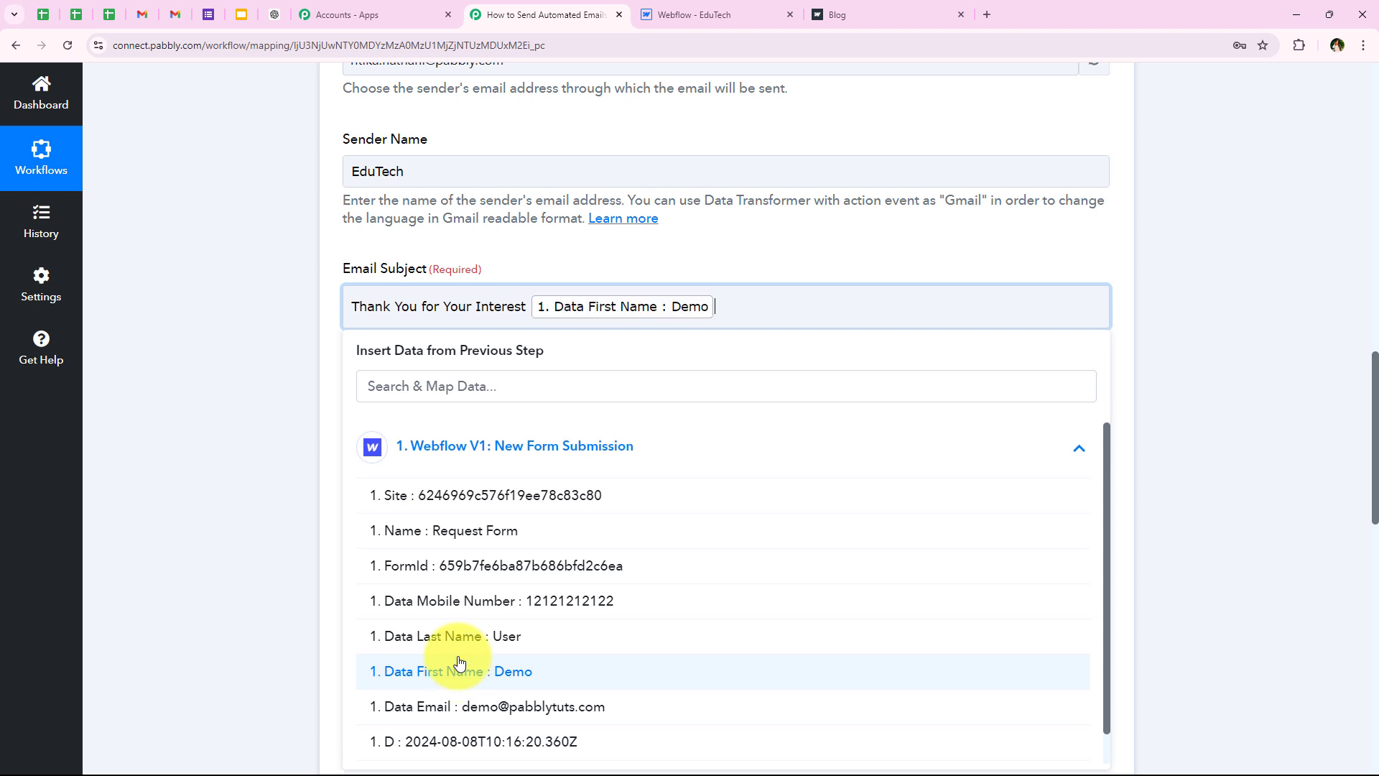
left_click(446, 637)
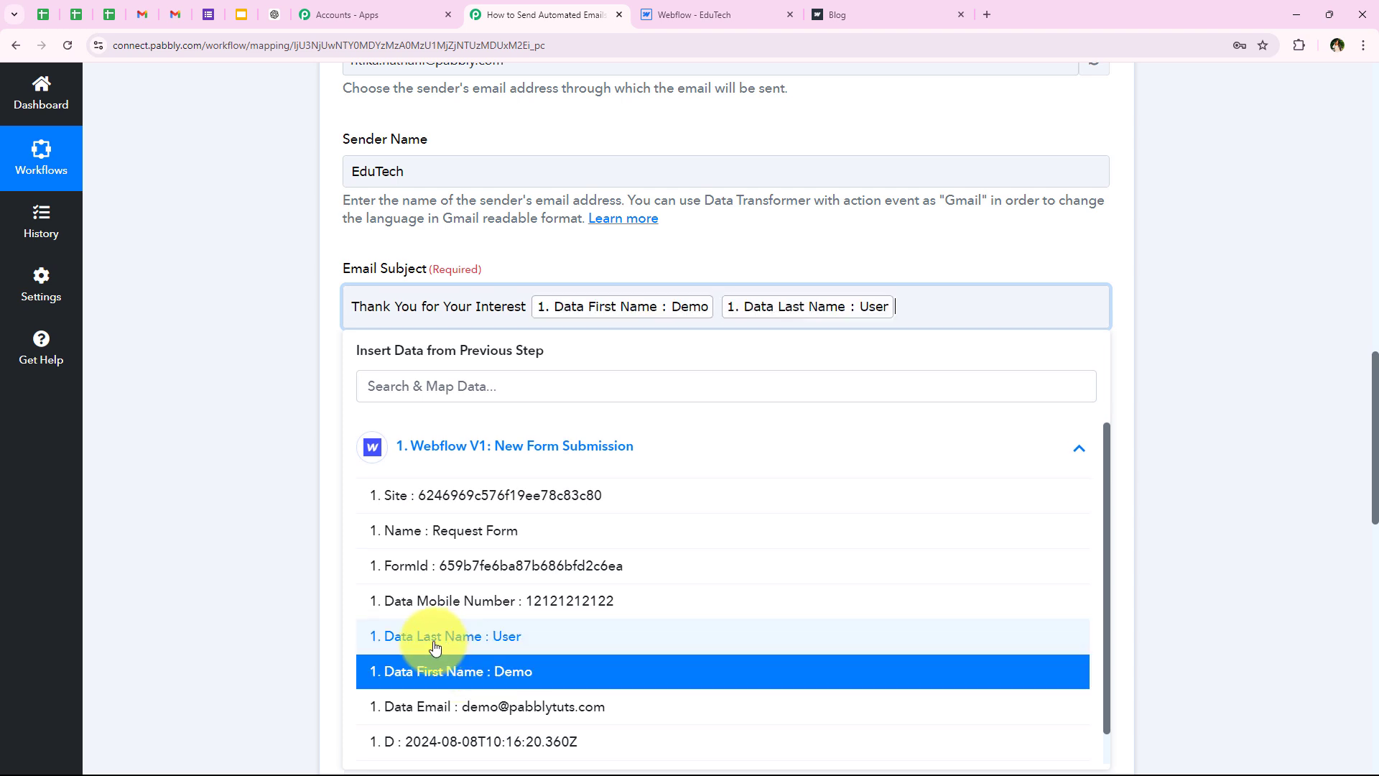
left_click(332, 547)
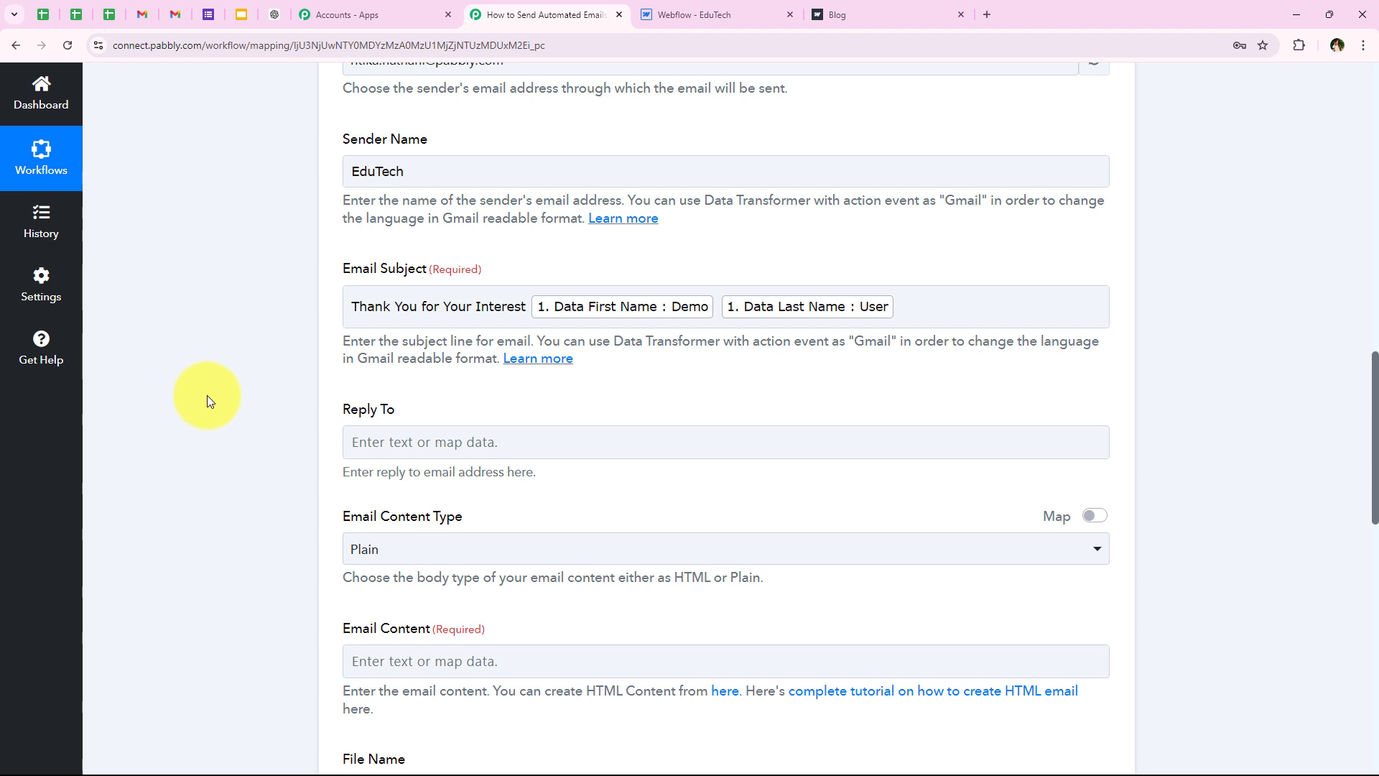
Step: Keep the Email Content Type set to Plain
scroll(224, 399, "down", 2)
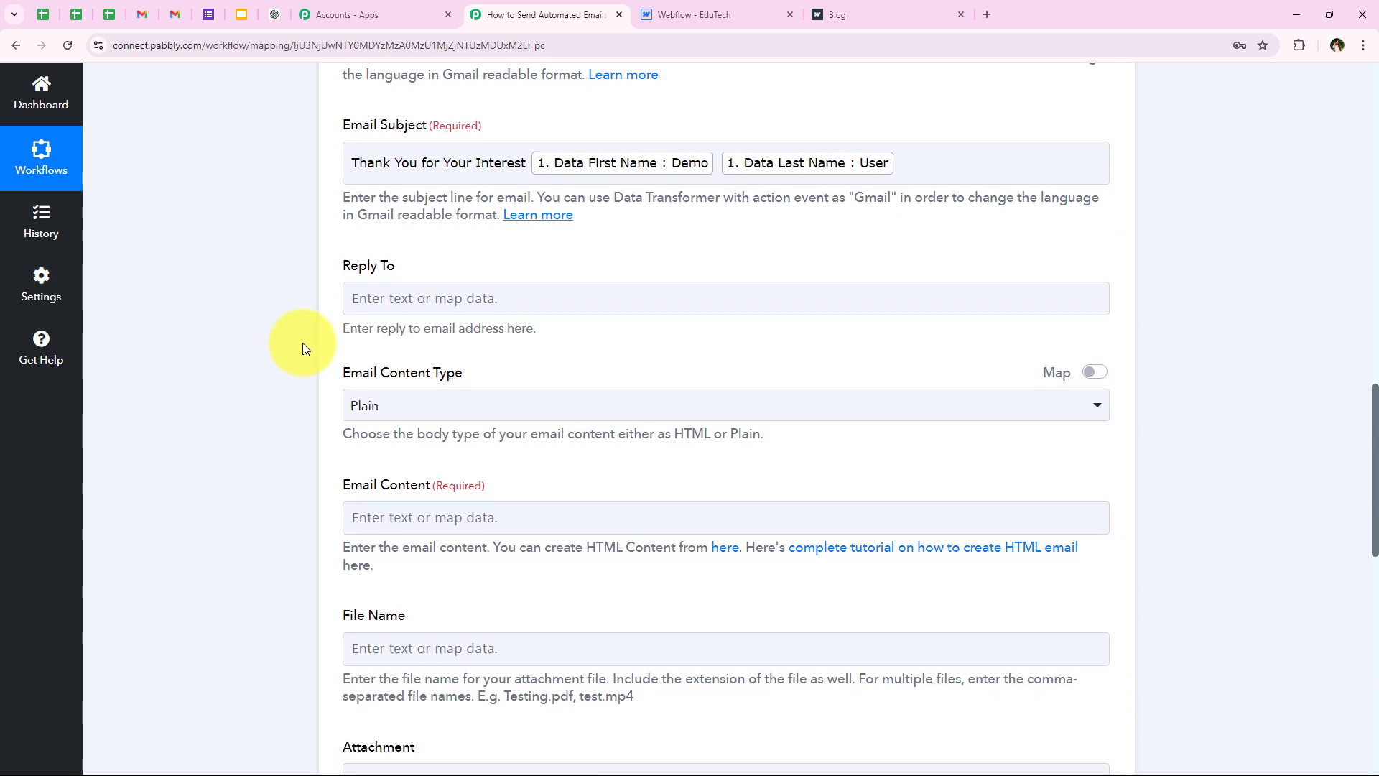
left_click(278, 318)
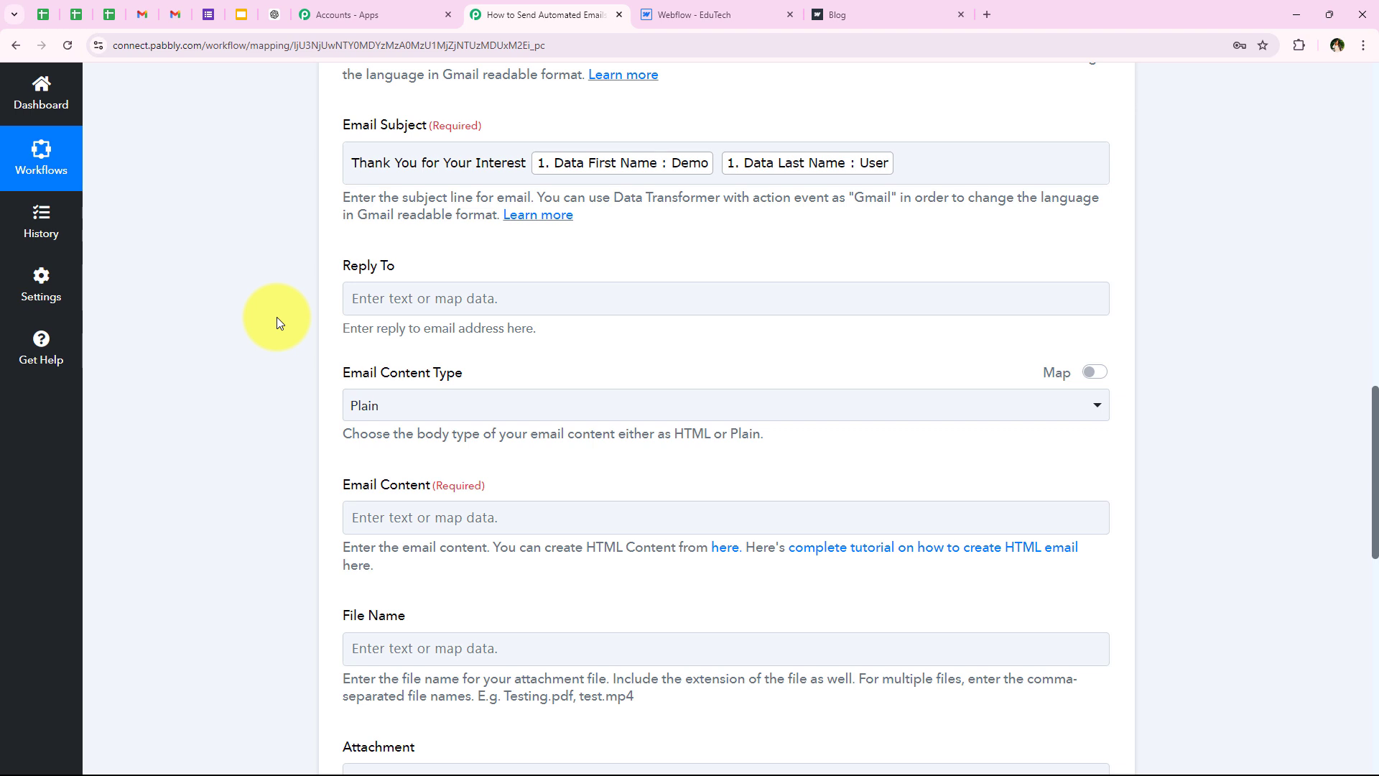
scroll(277, 317, "down", 2)
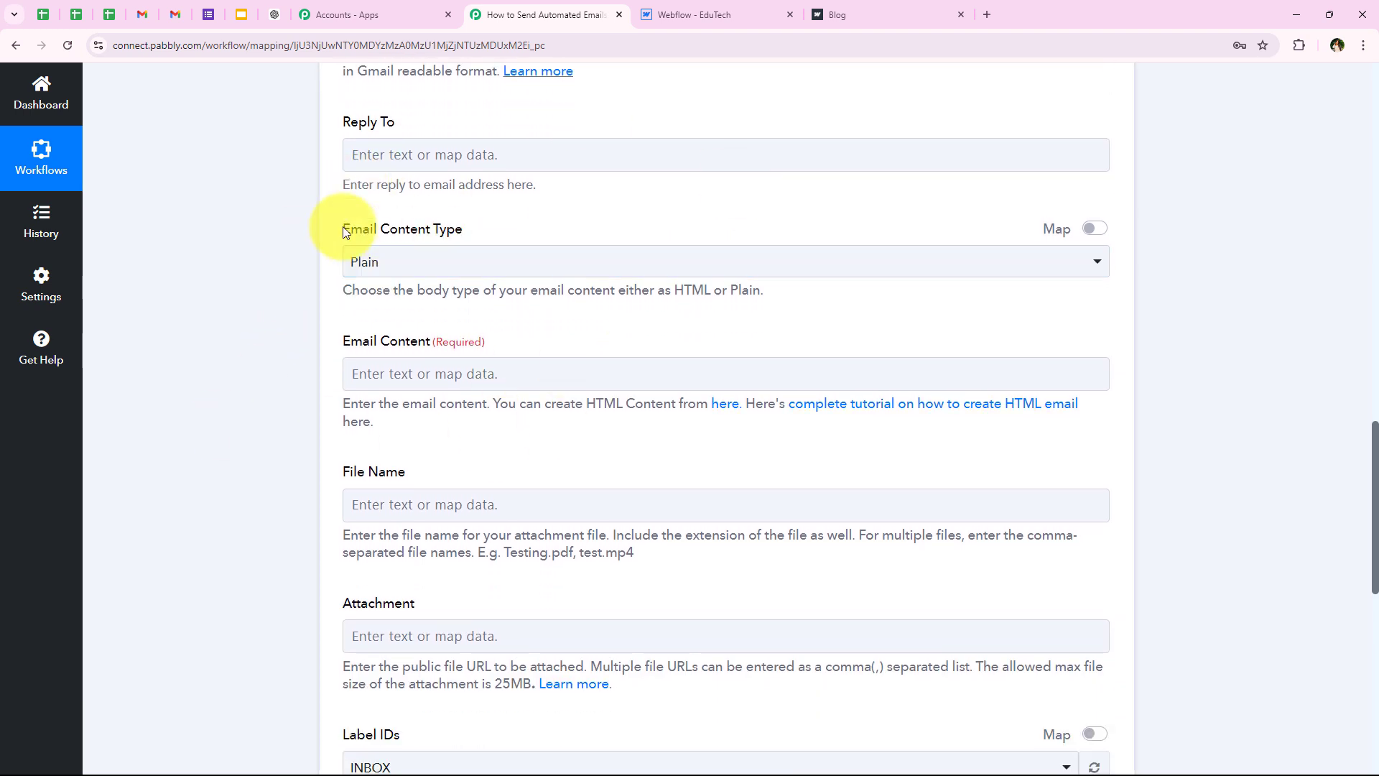
left_click_drag(343, 230, 462, 231)
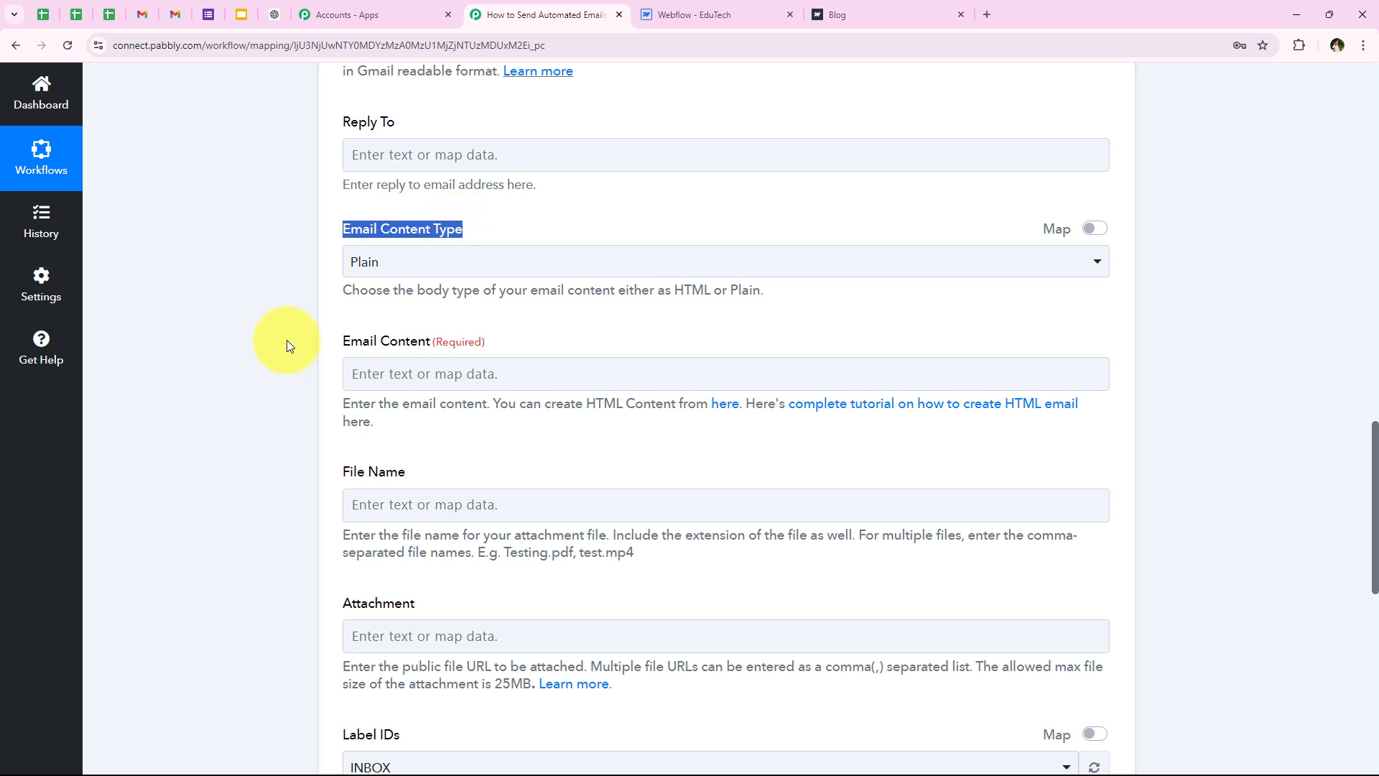
left_click(347, 262)
left_click(400, 270)
scroll(194, 316, "down", 2)
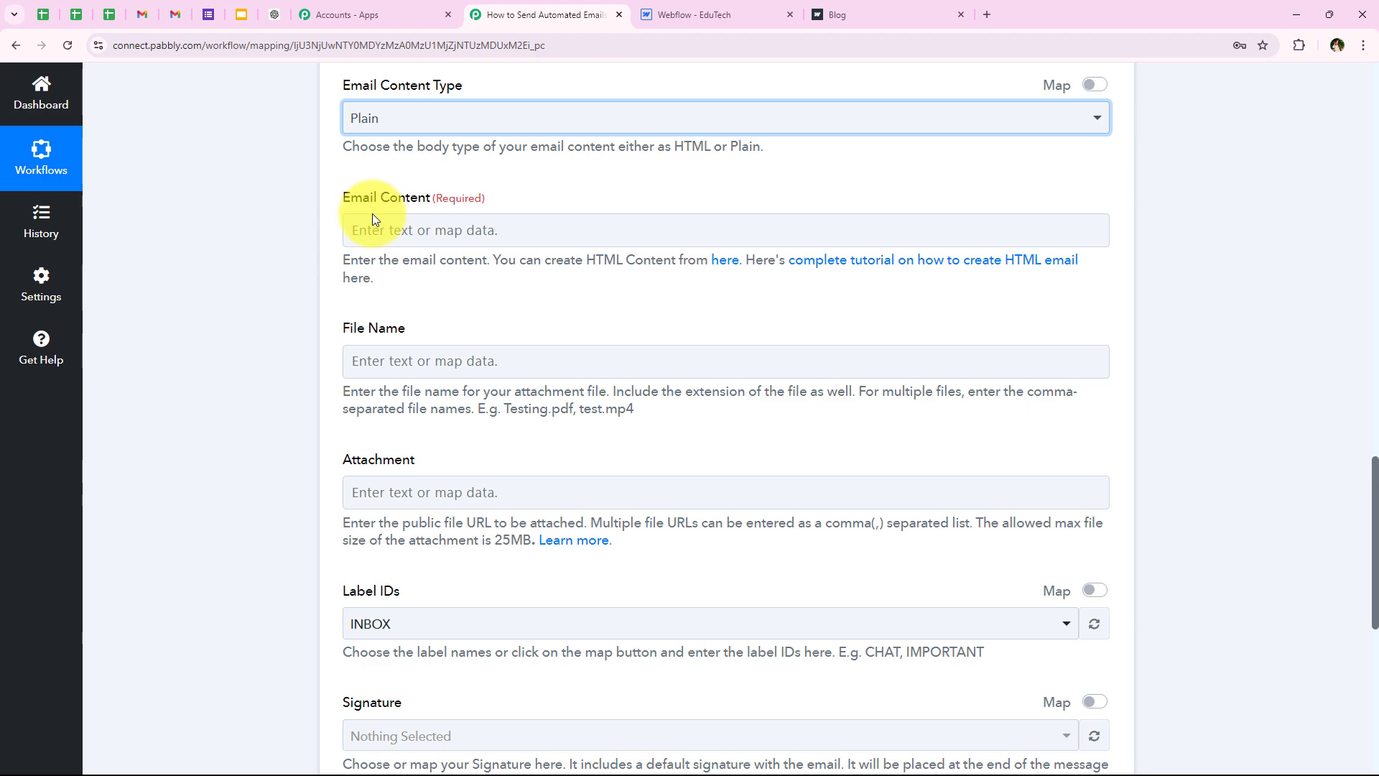
left_click_drag(331, 202, 430, 198)
Step: Paste the thank-you message and replace the greeting's [Name] with Webflow first and last name
left_click(428, 238)
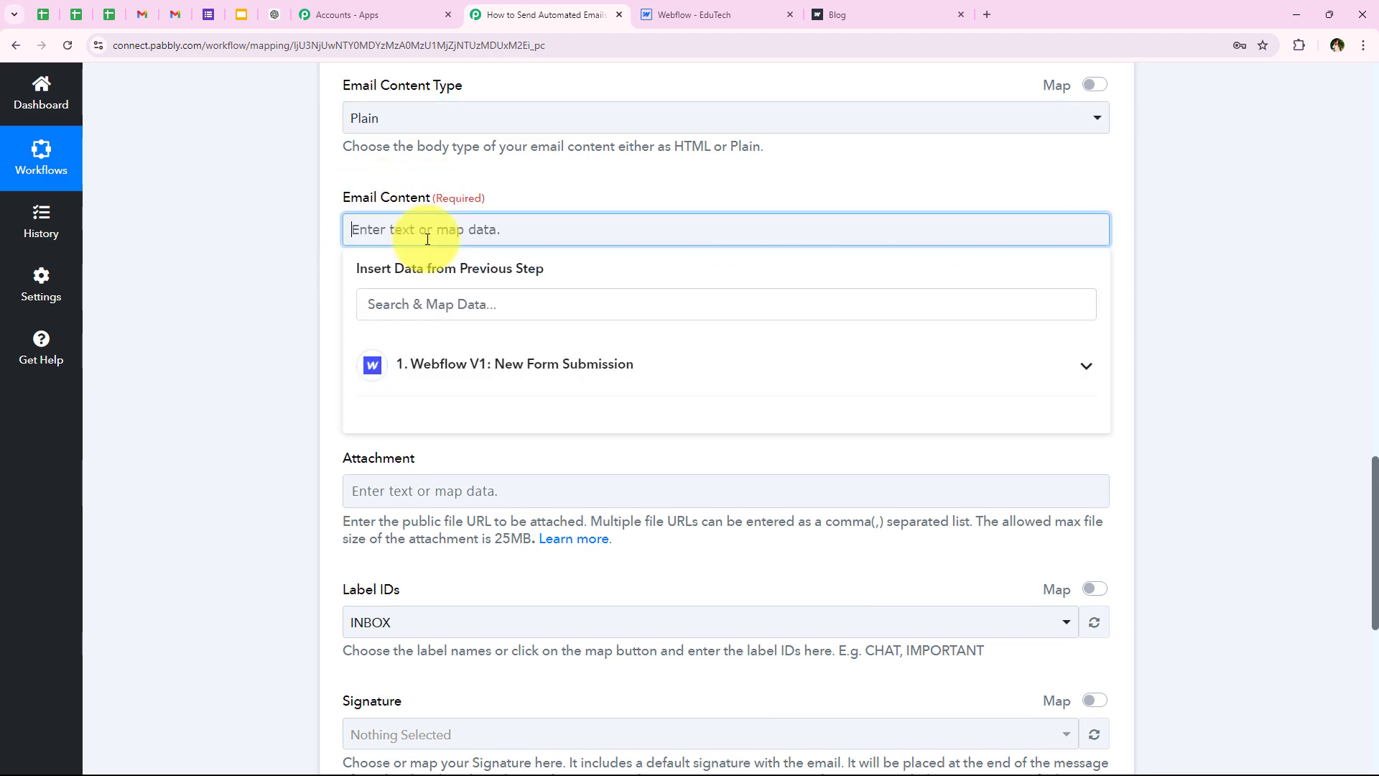
key("ctrl+v")
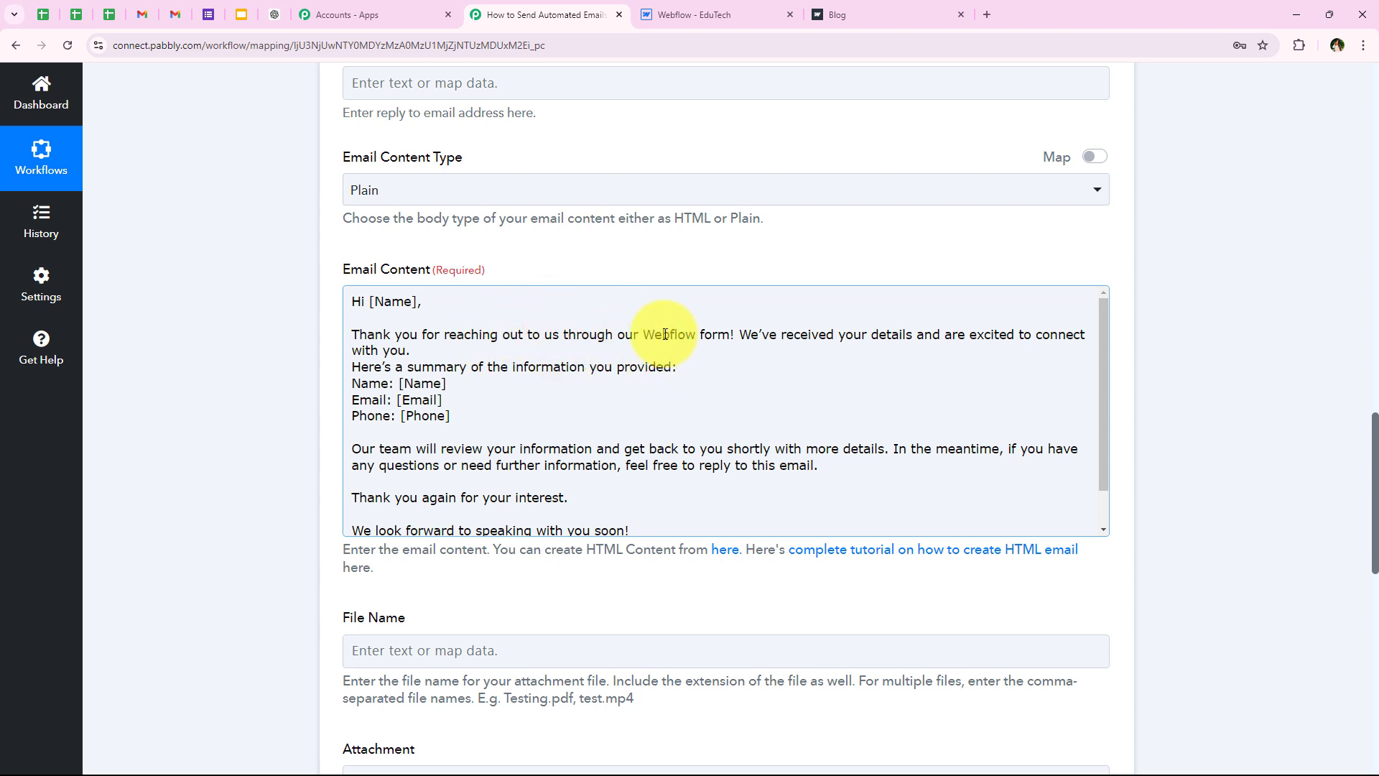
left_click(365, 302)
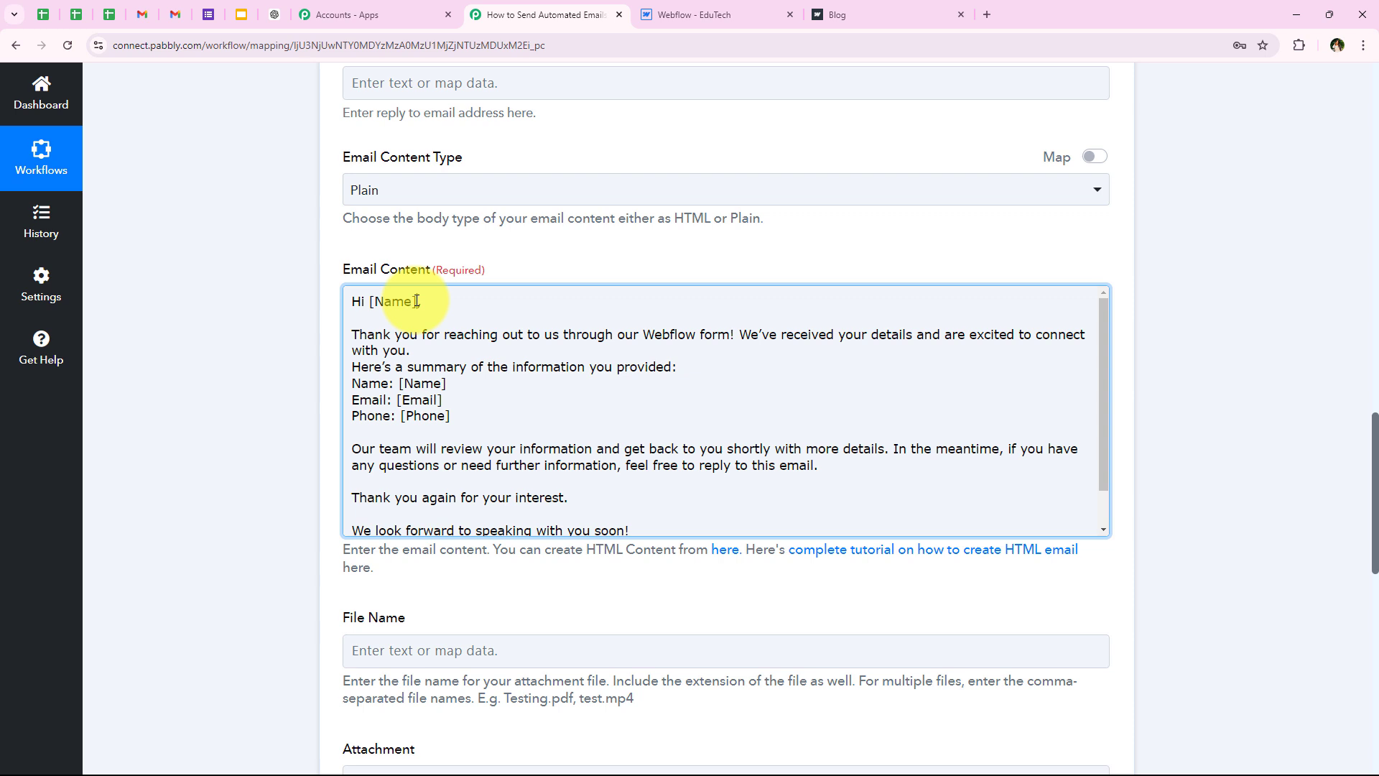
left_click_drag(417, 301, 369, 301)
left_click(436, 590)
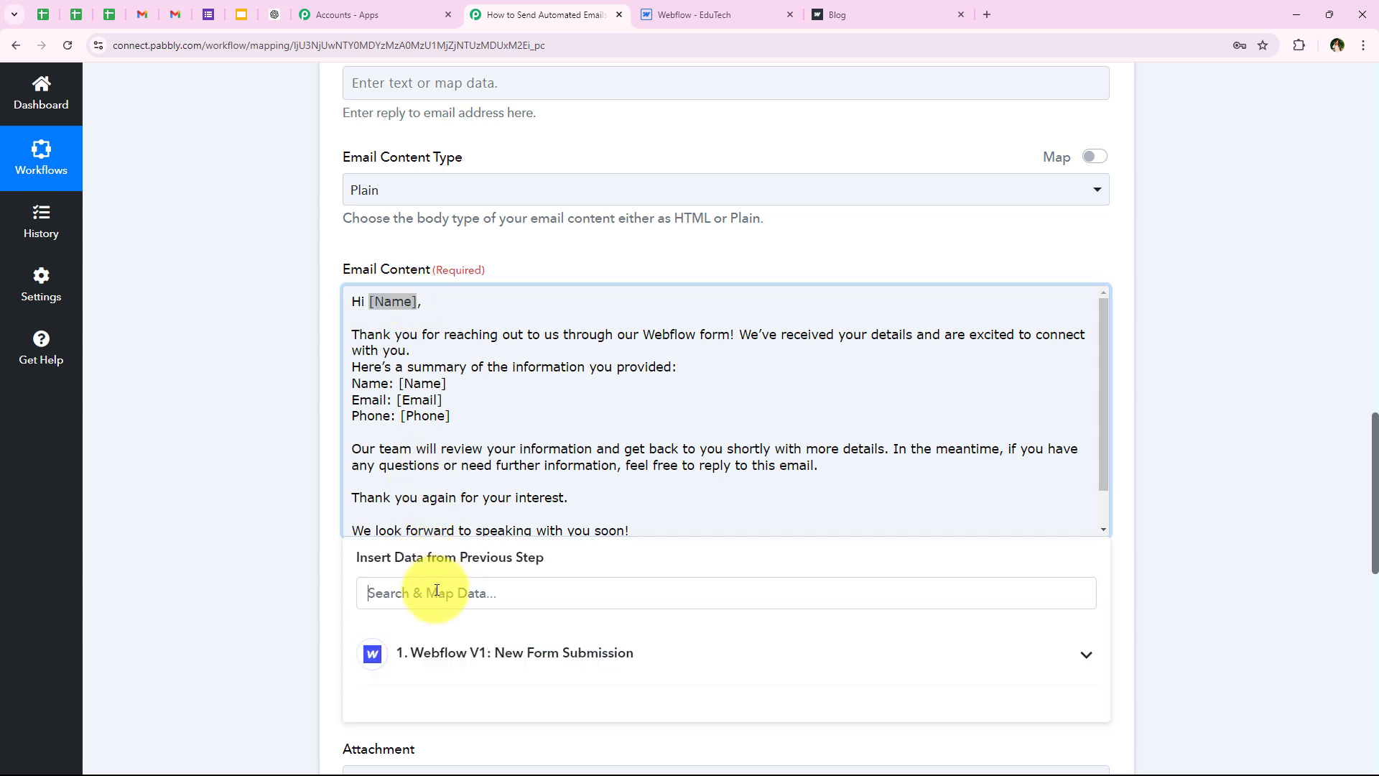
type("name")
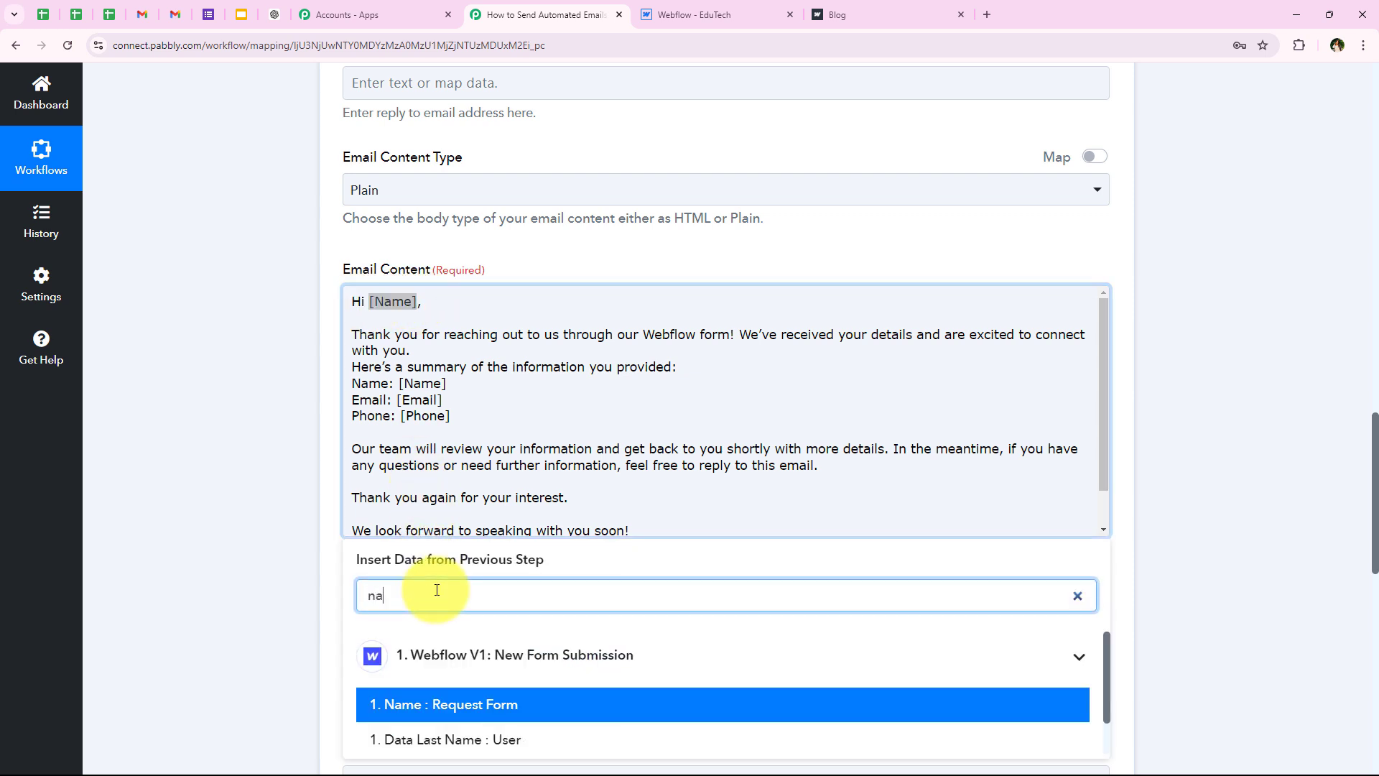
scroll(370, 462, "down", 2)
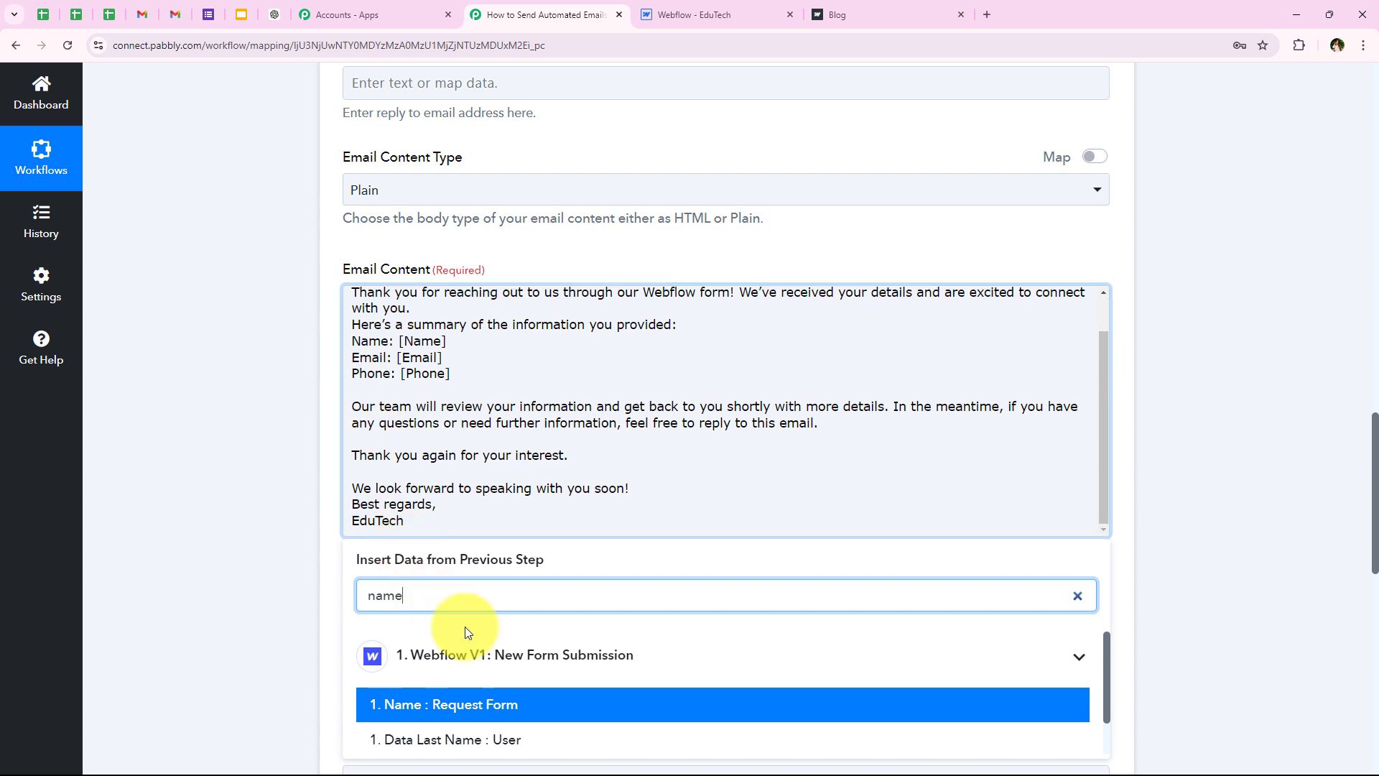
scroll(430, 682, "down", 1)
left_click(495, 705)
left_click(502, 670)
left_click(316, 347)
Step: Replace the summary's [Name] placeholder with the submitter's first and last name
scroll(603, 460, "up", 1)
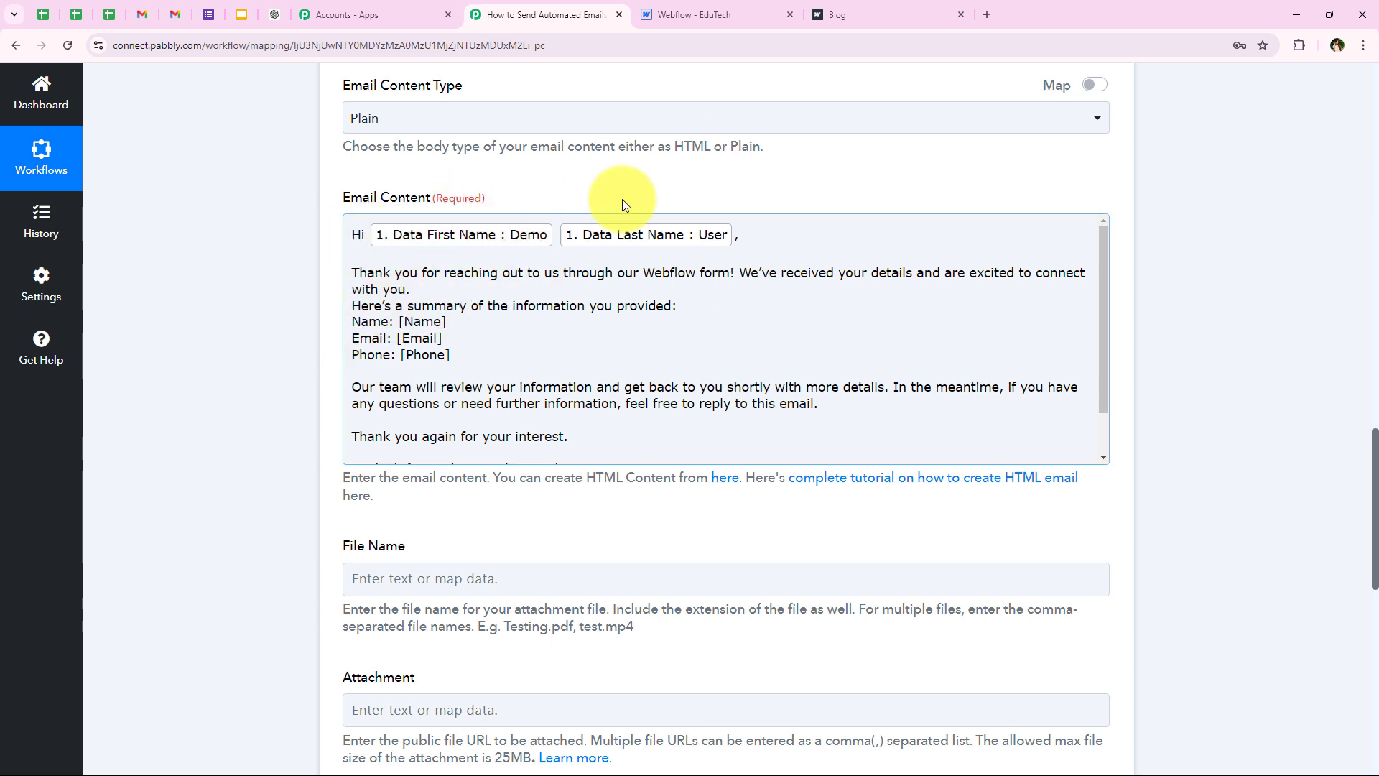
left_click_drag(447, 321, 401, 322)
left_click(366, 517)
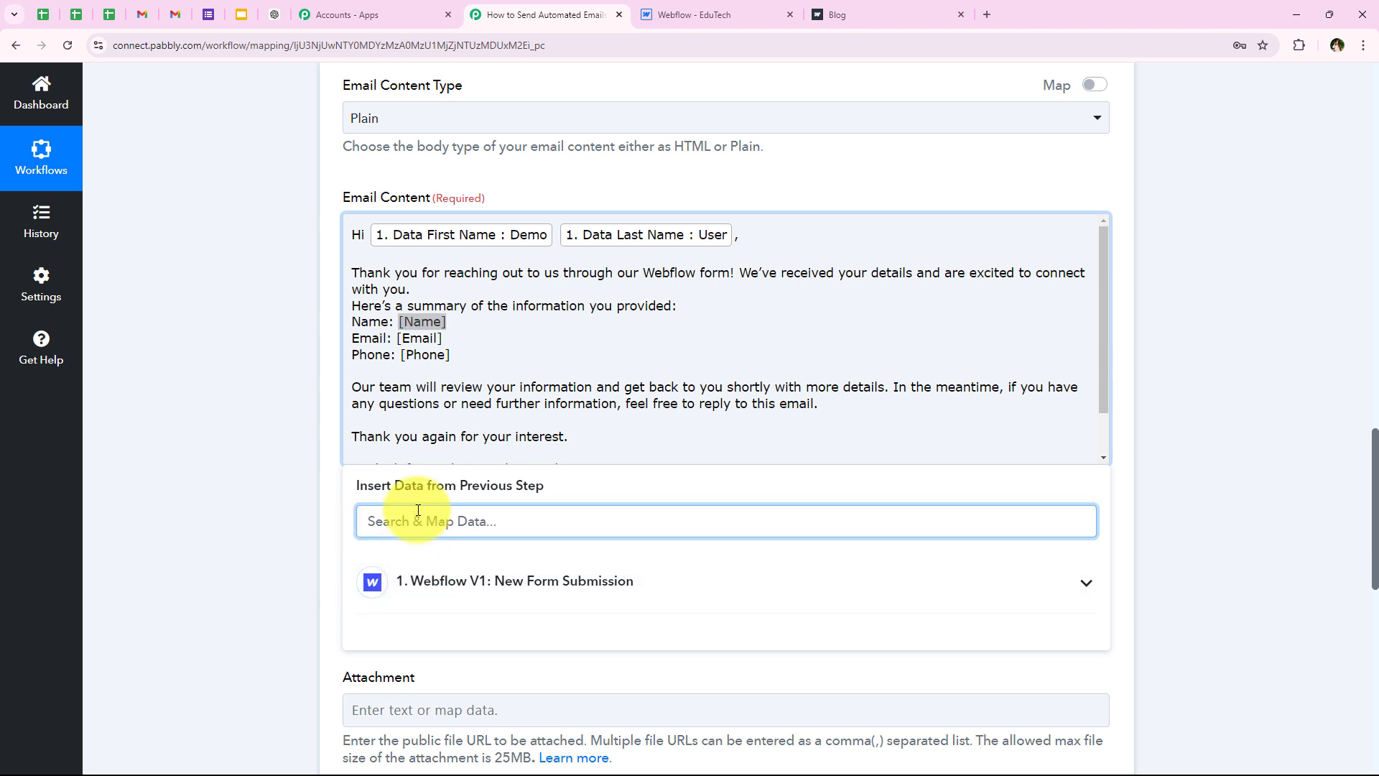
type("name")
left_click(535, 693)
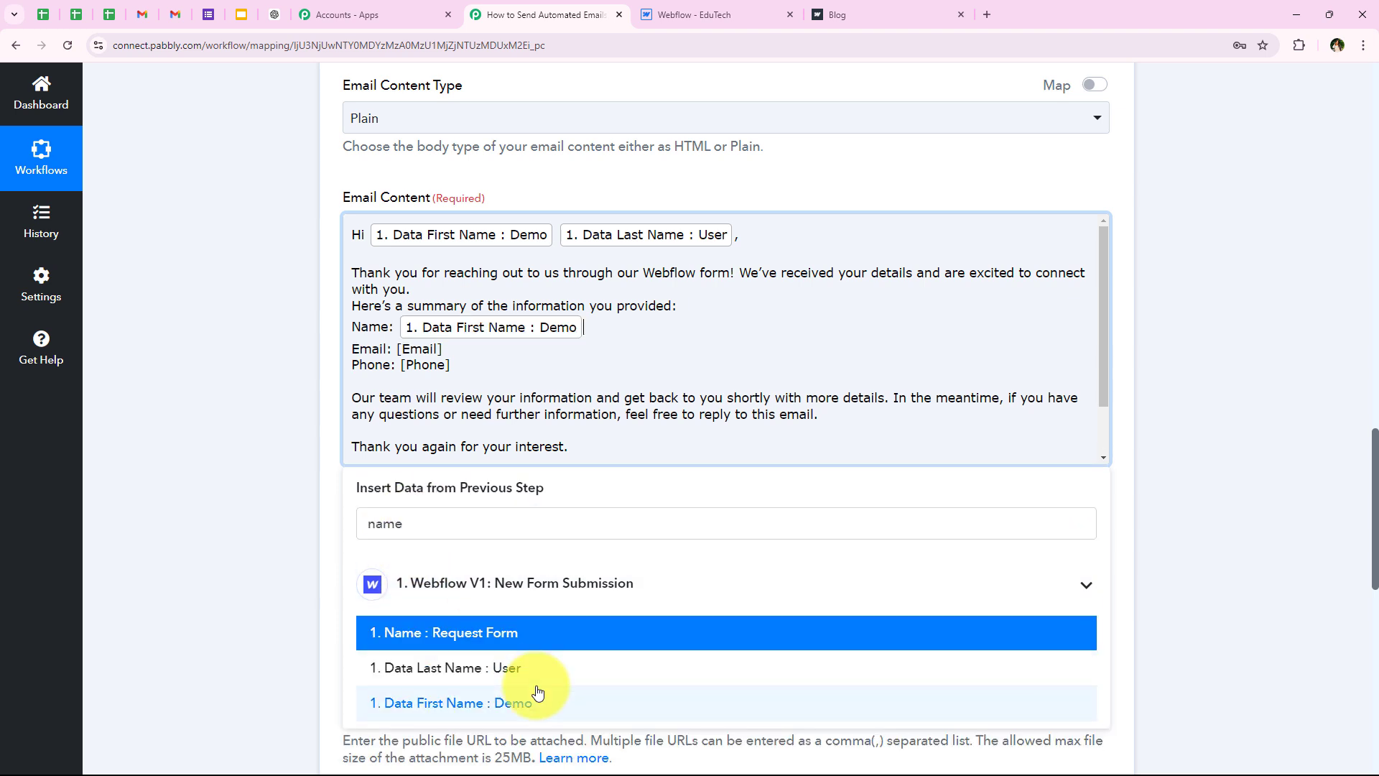
left_click(534, 675)
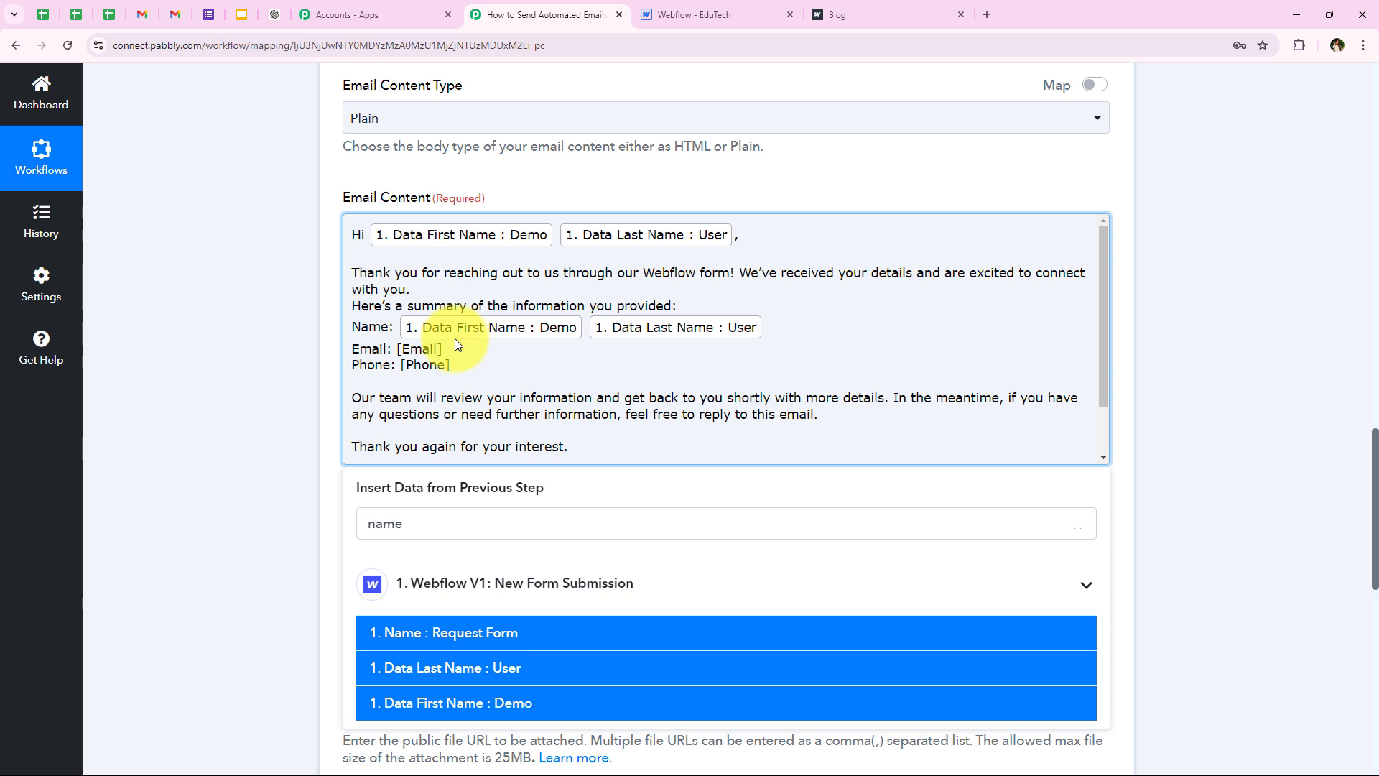
Step: Replace the summary's [Email] and [Phone] placeholders with the submitter's email and mobile number
left_click_drag(455, 344, 396, 350)
left_click(413, 532)
type("ema")
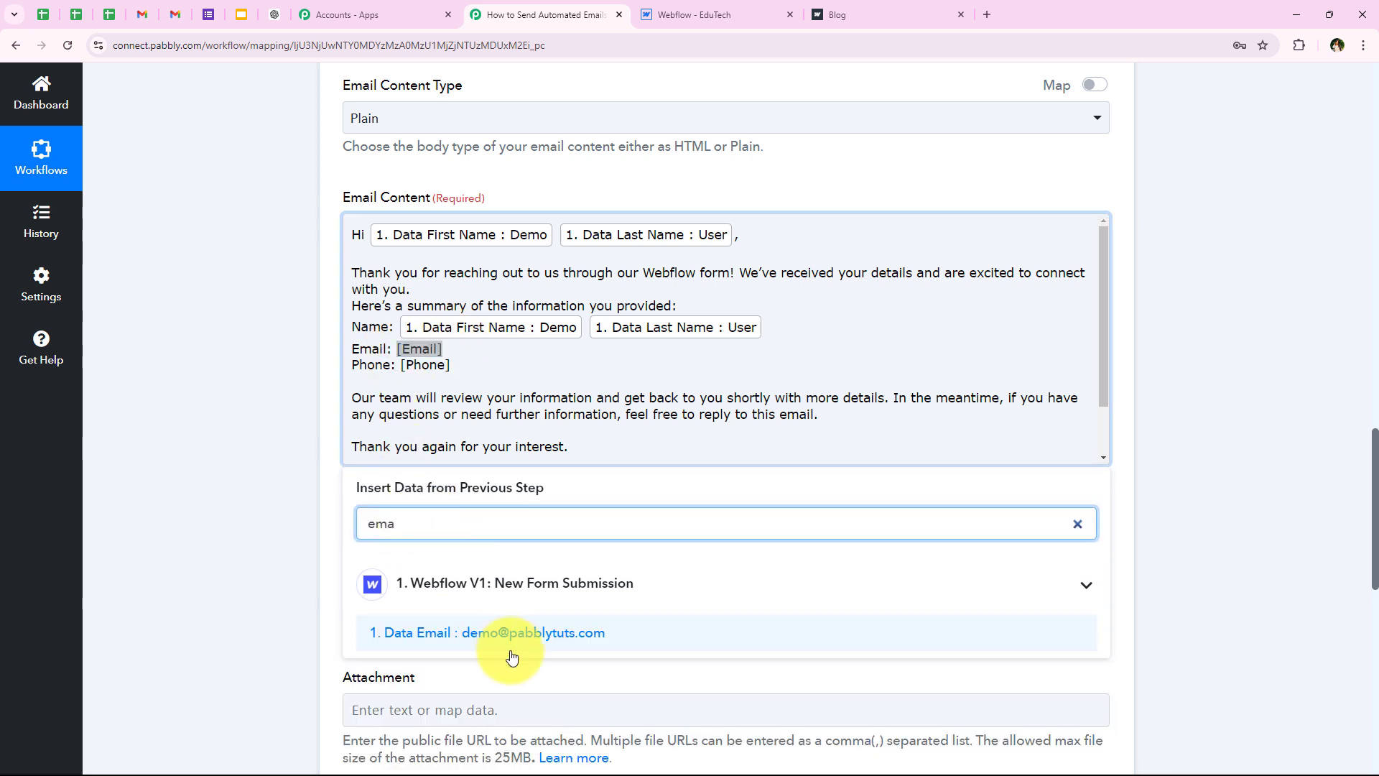
left_click(512, 647)
left_click_drag(453, 370, 399, 374)
left_click(400, 522)
type("p")
key("BackSpace")
type("nu")
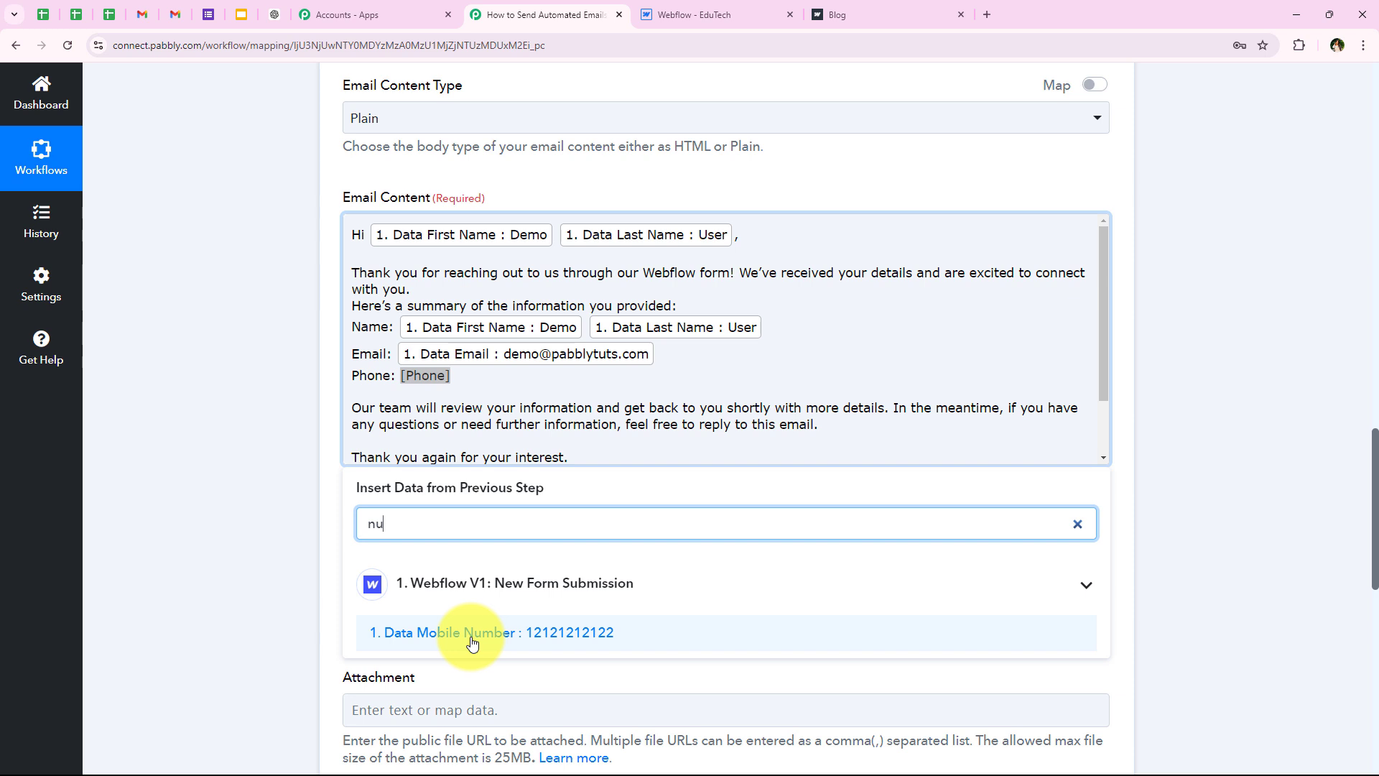
left_click(467, 632)
left_click(260, 374)
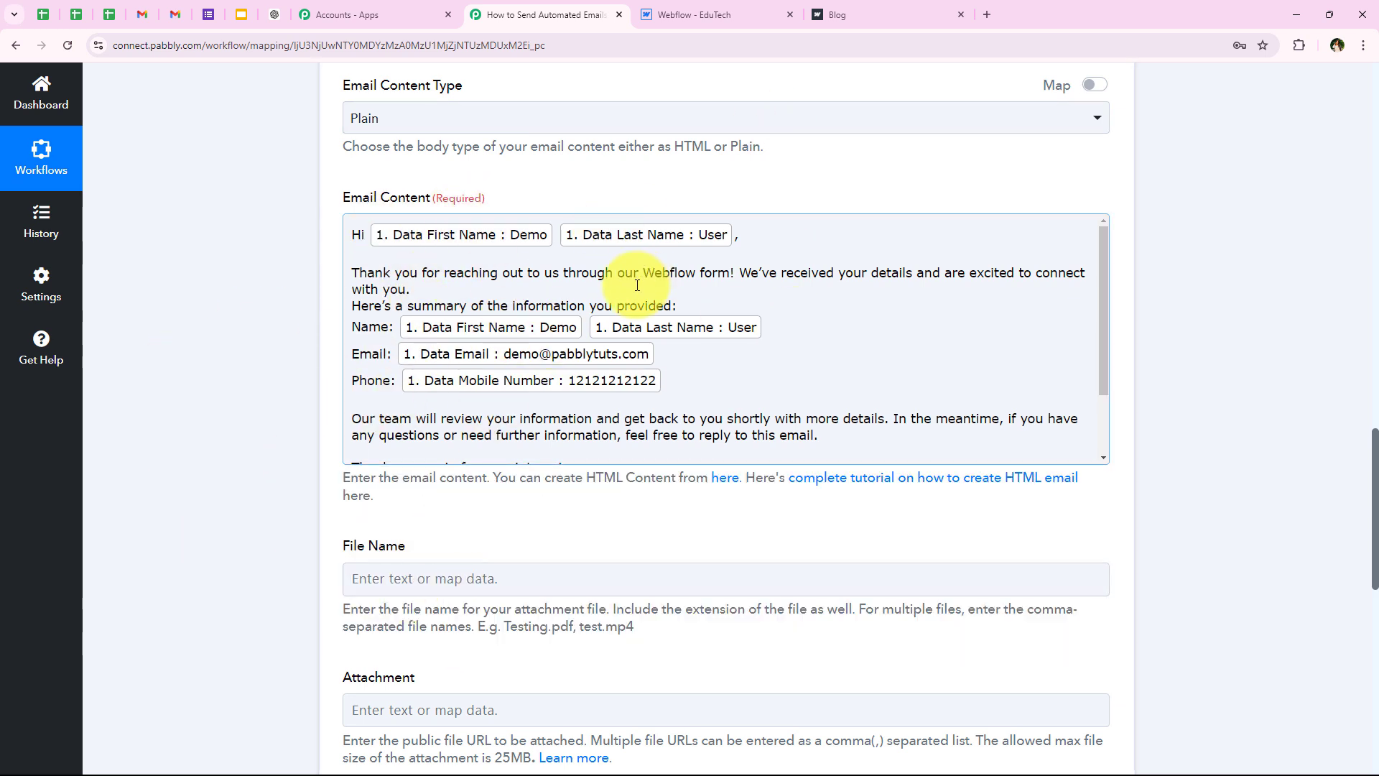
scroll(485, 337, "down", 1)
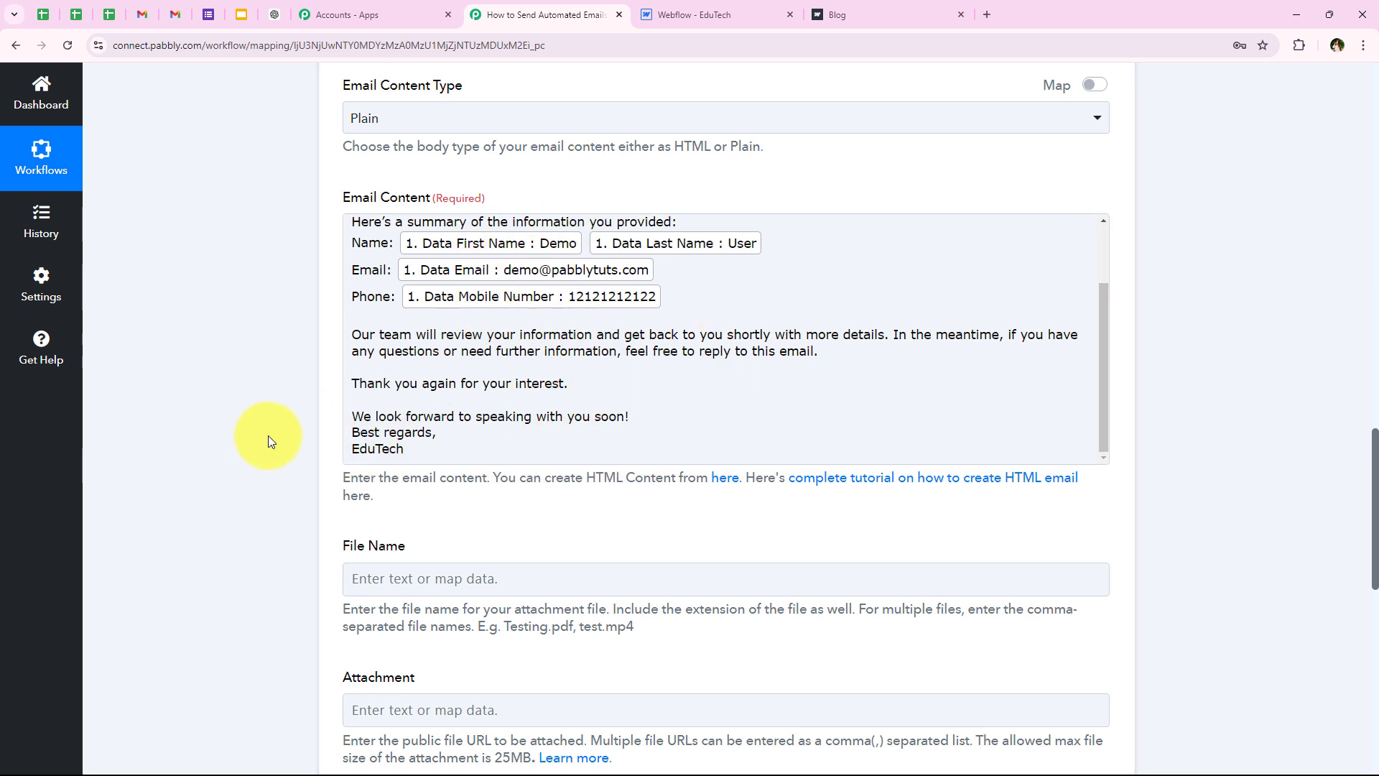
scroll(460, 431, "up", 1)
scroll(506, 355, "down", 5)
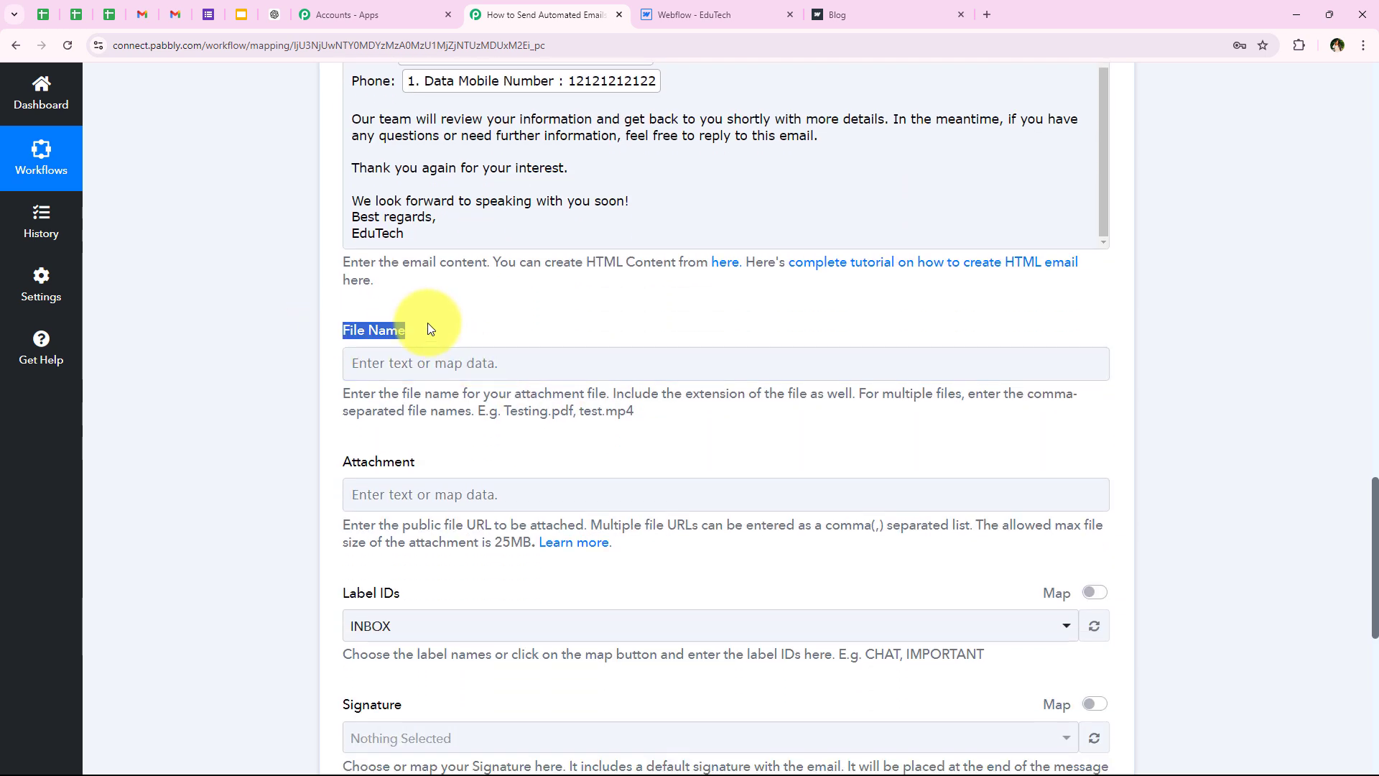
left_click_drag(321, 455, 465, 452)
left_click(456, 364)
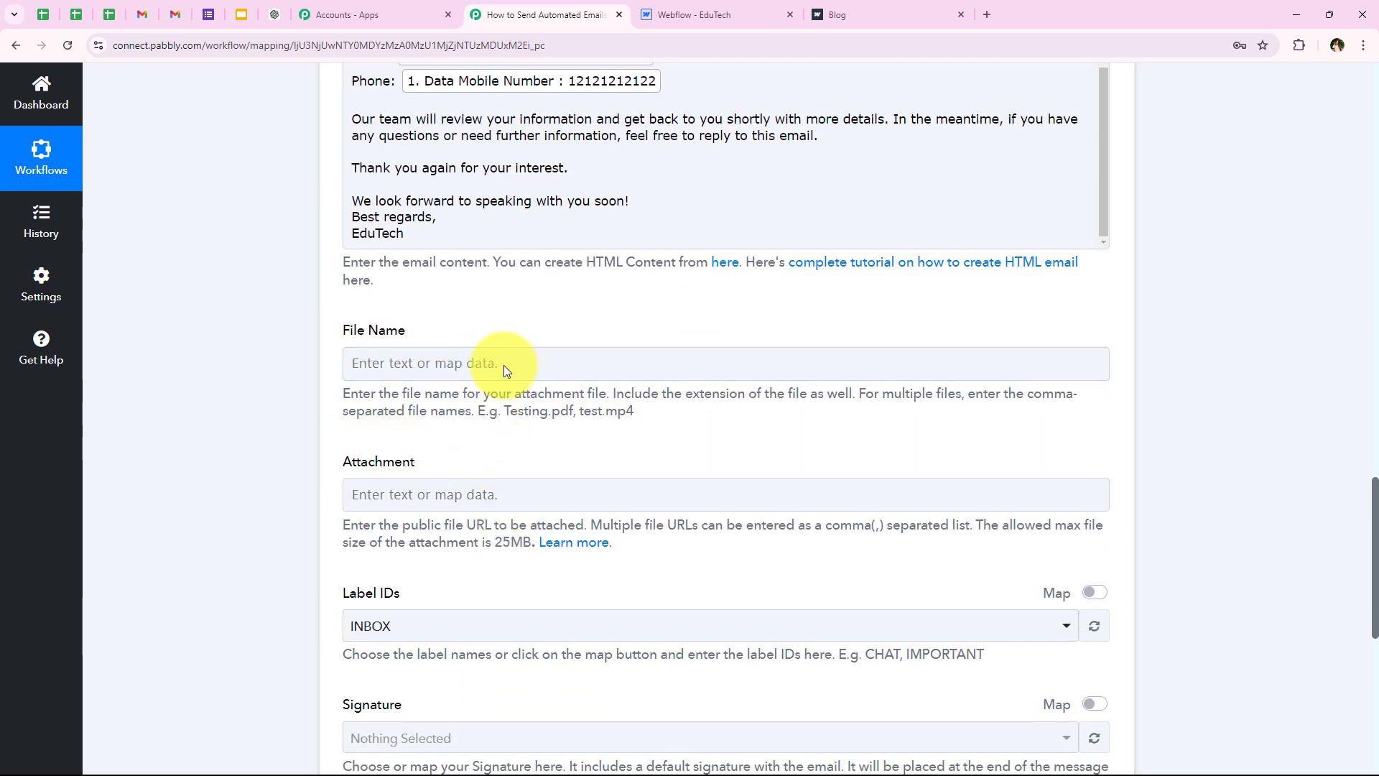
scroll(520, 404, "down", 3)
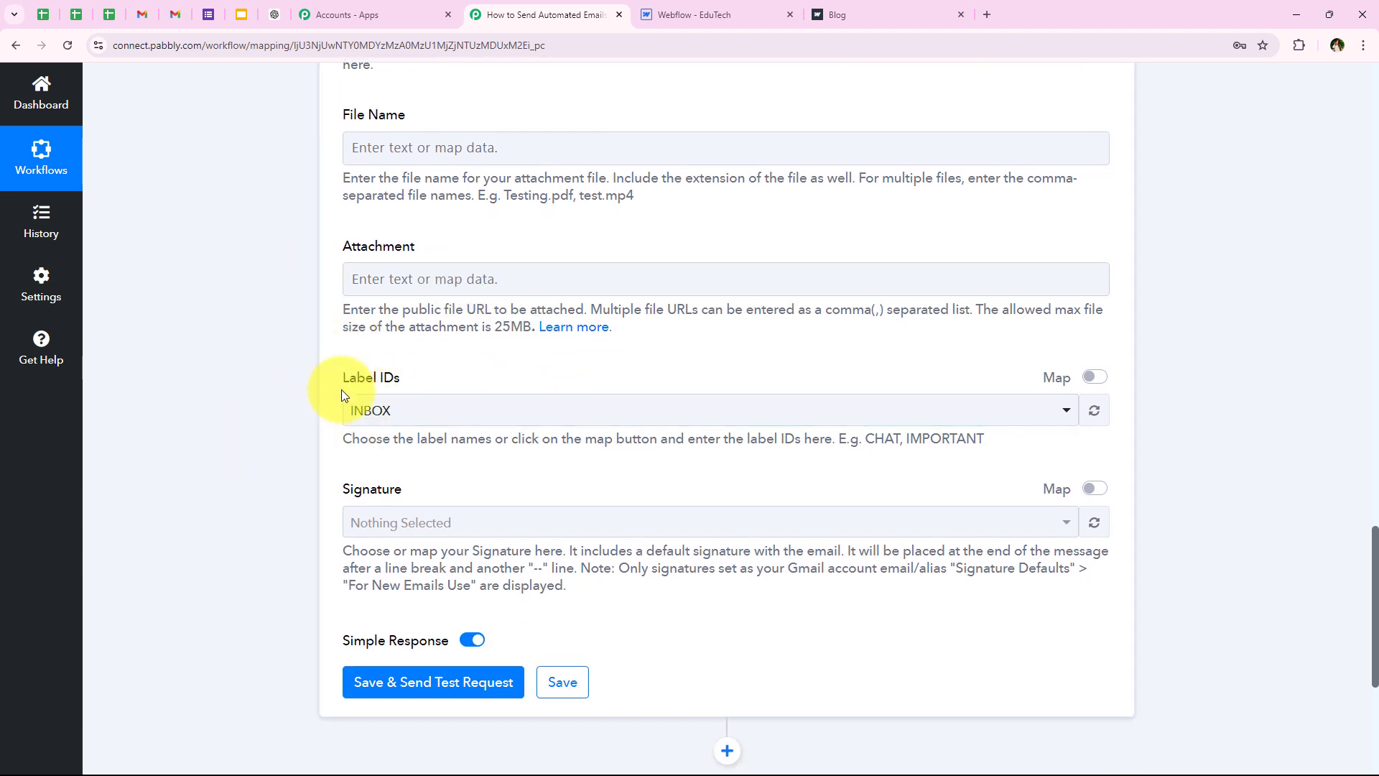
left_click(416, 406)
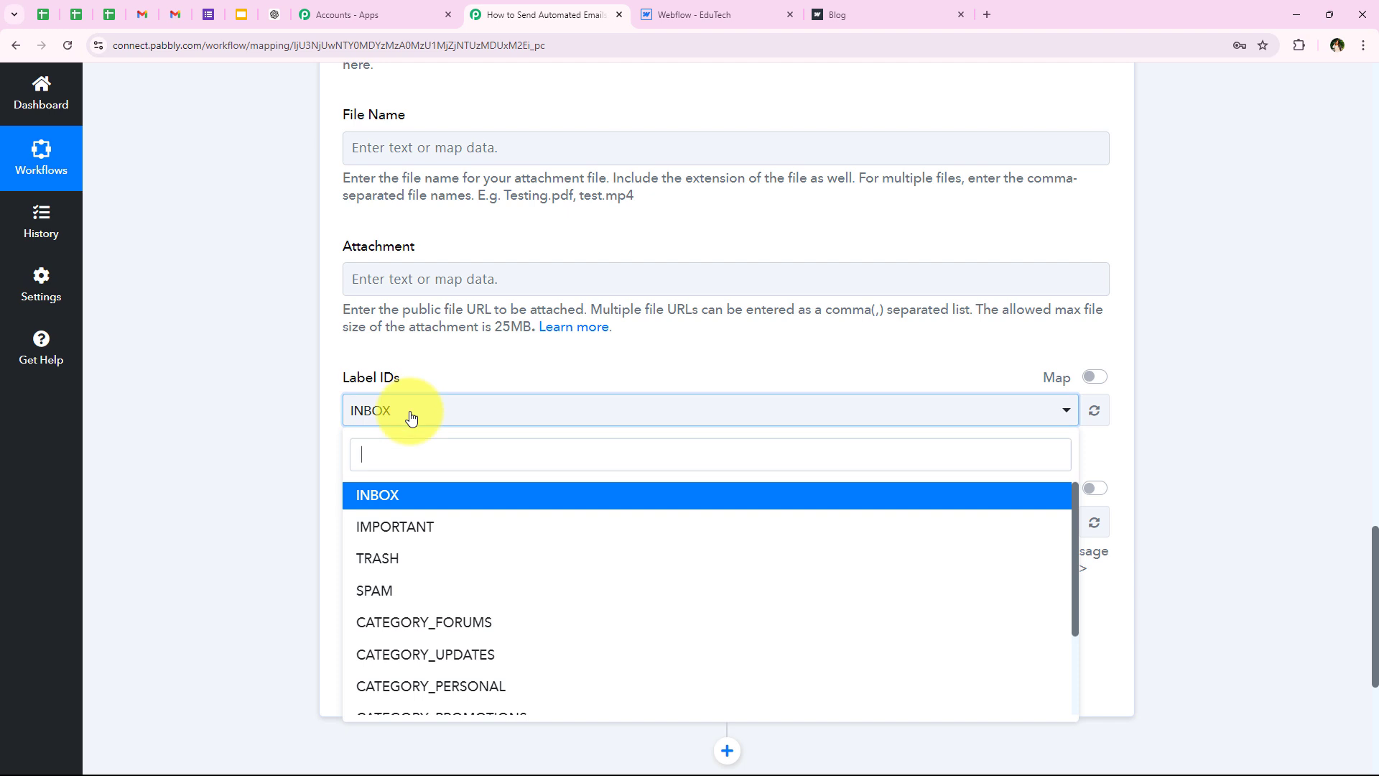
left_click(380, 509)
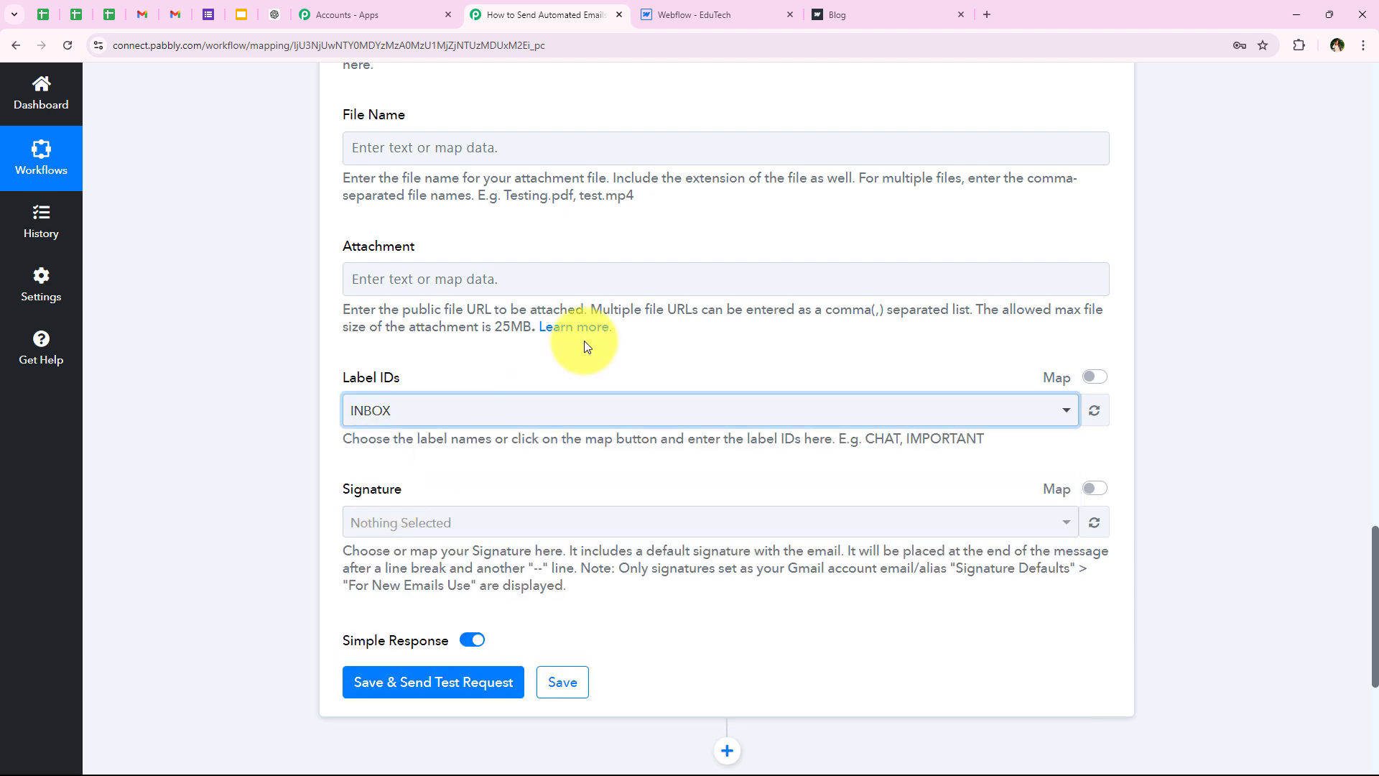
scroll(583, 340, "down", 1)
left_click_drag(344, 411, 446, 411)
left_click(445, 411)
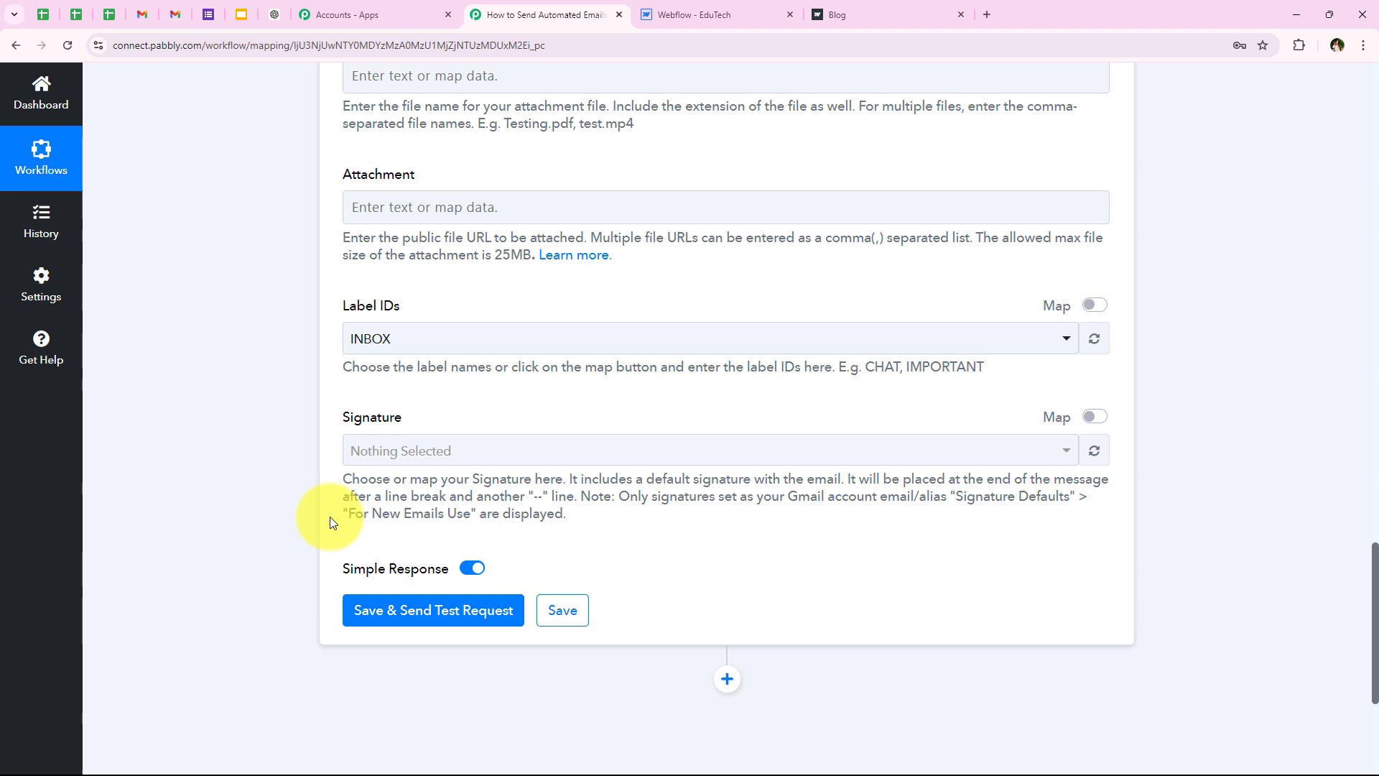
left_click(399, 452)
left_click(1094, 450)
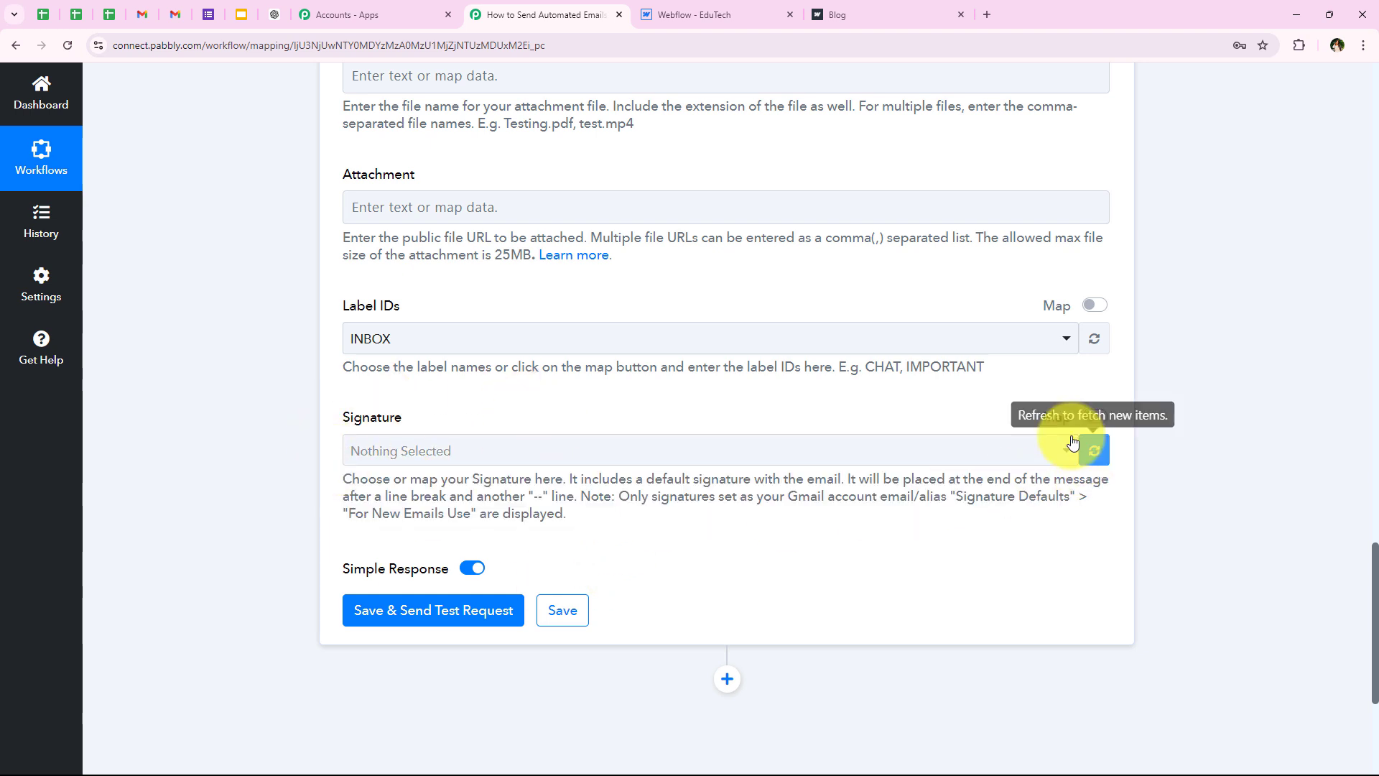
left_click(1094, 418)
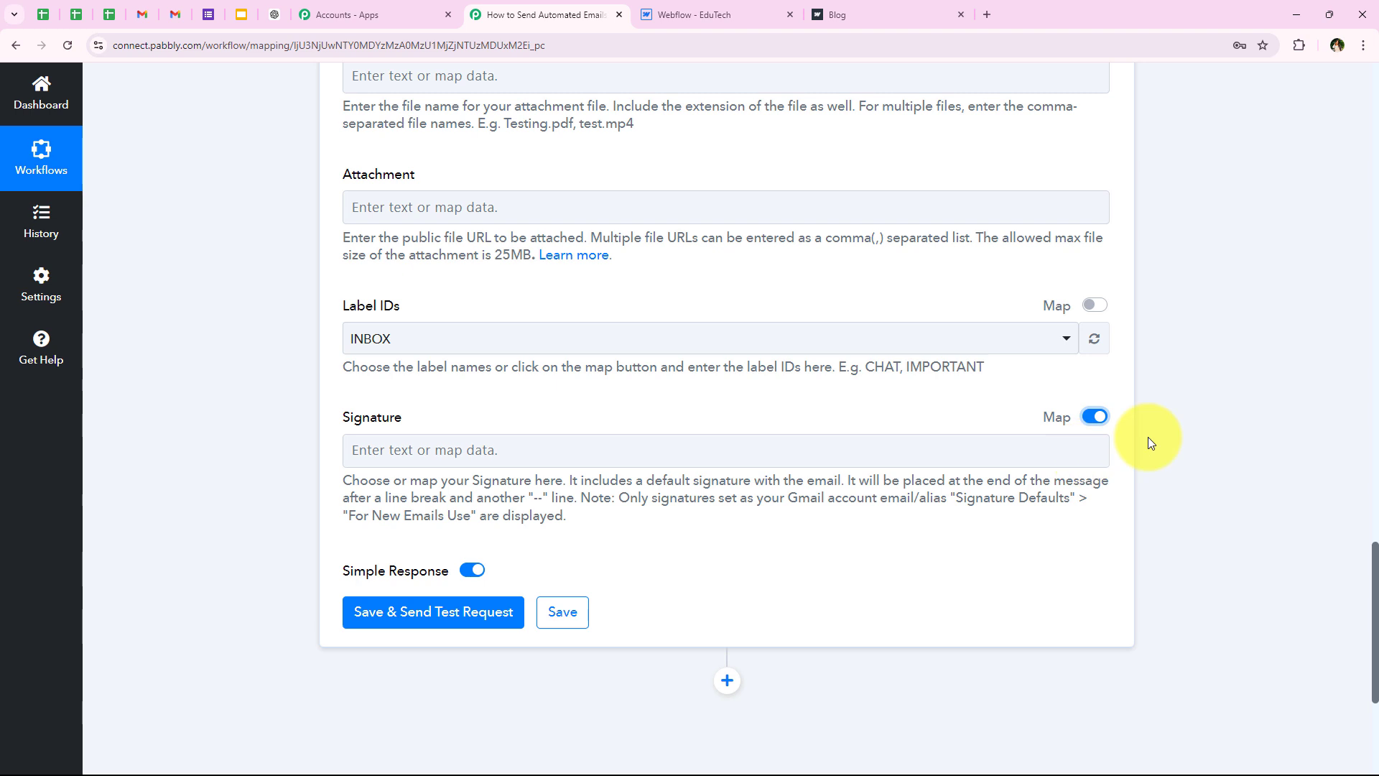
left_click(1092, 417)
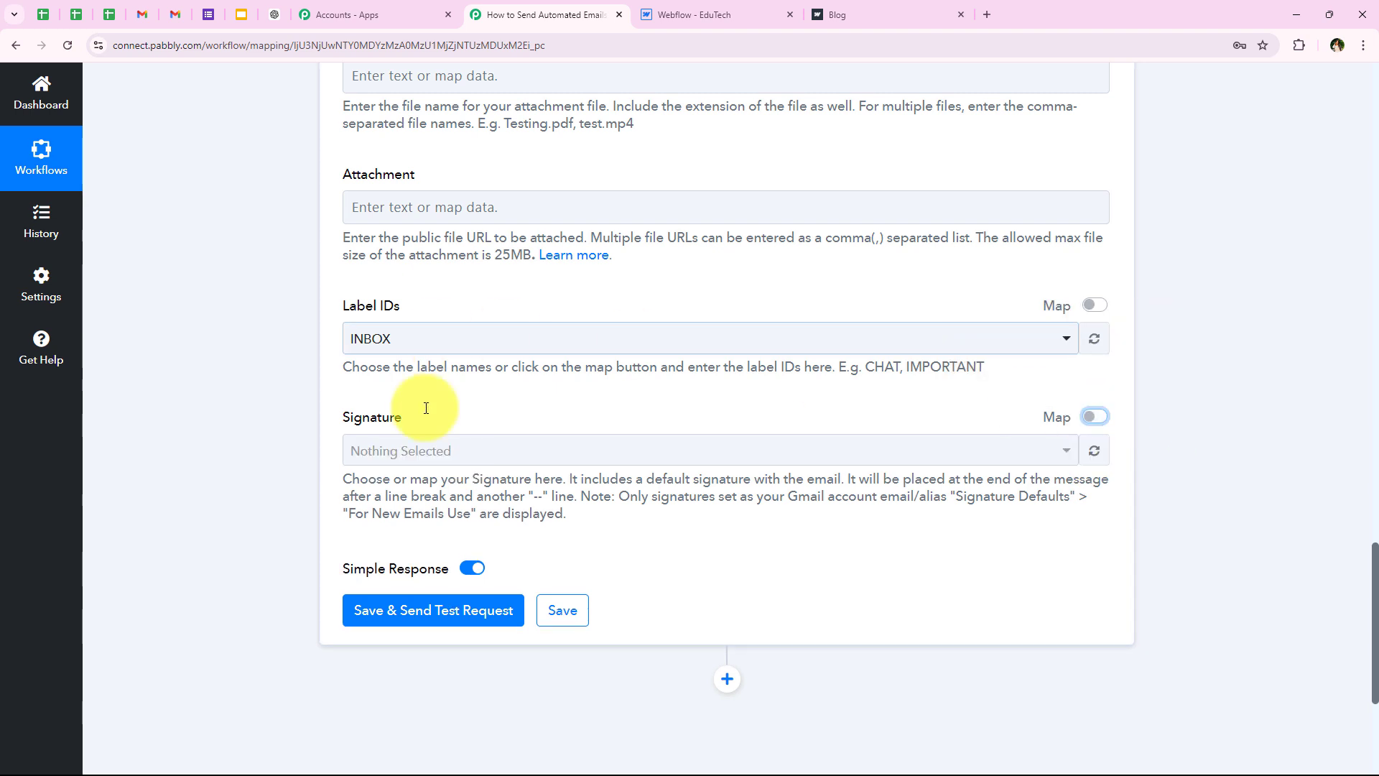
Step: Save and send a test thank-you email, review the response, then view the Gmail inbox
left_click(458, 610)
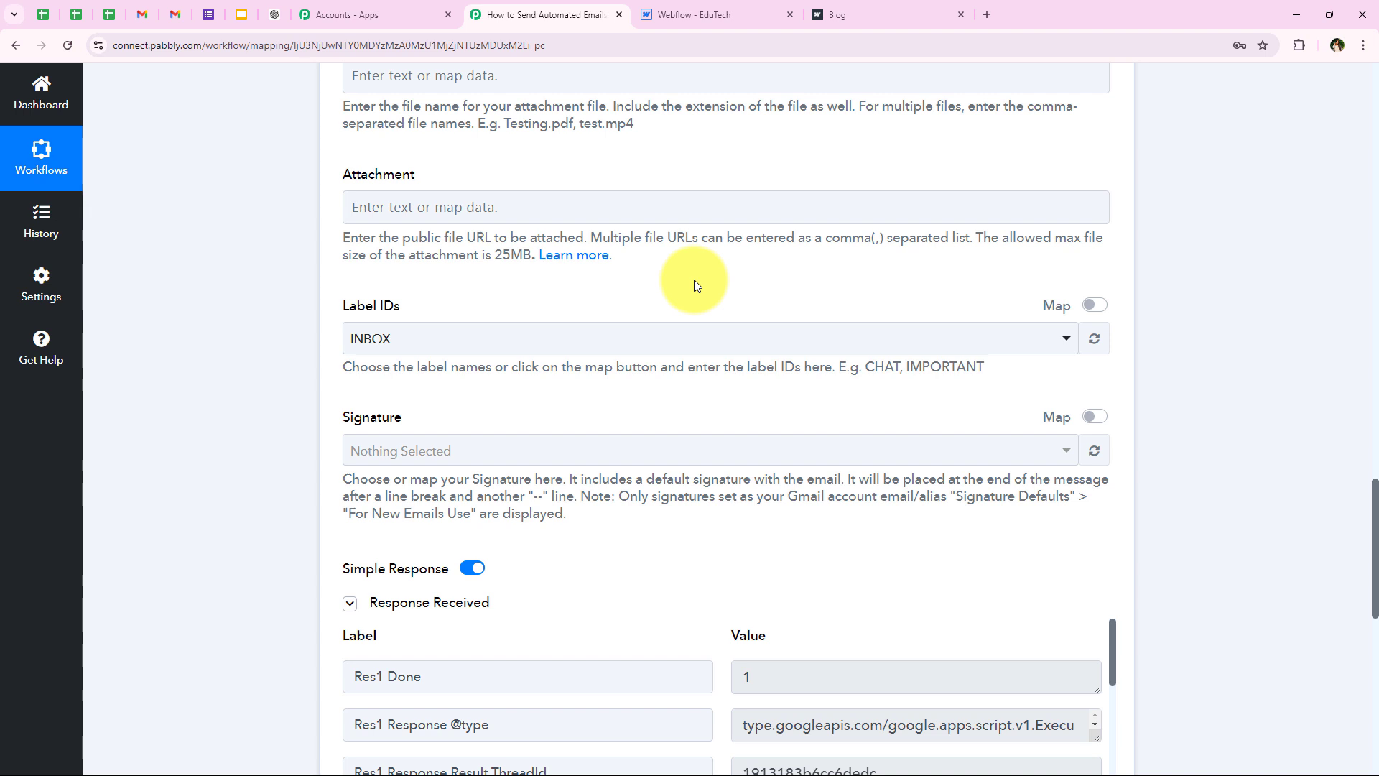
scroll(694, 283, "down", 2)
scroll(694, 285, "down", 2)
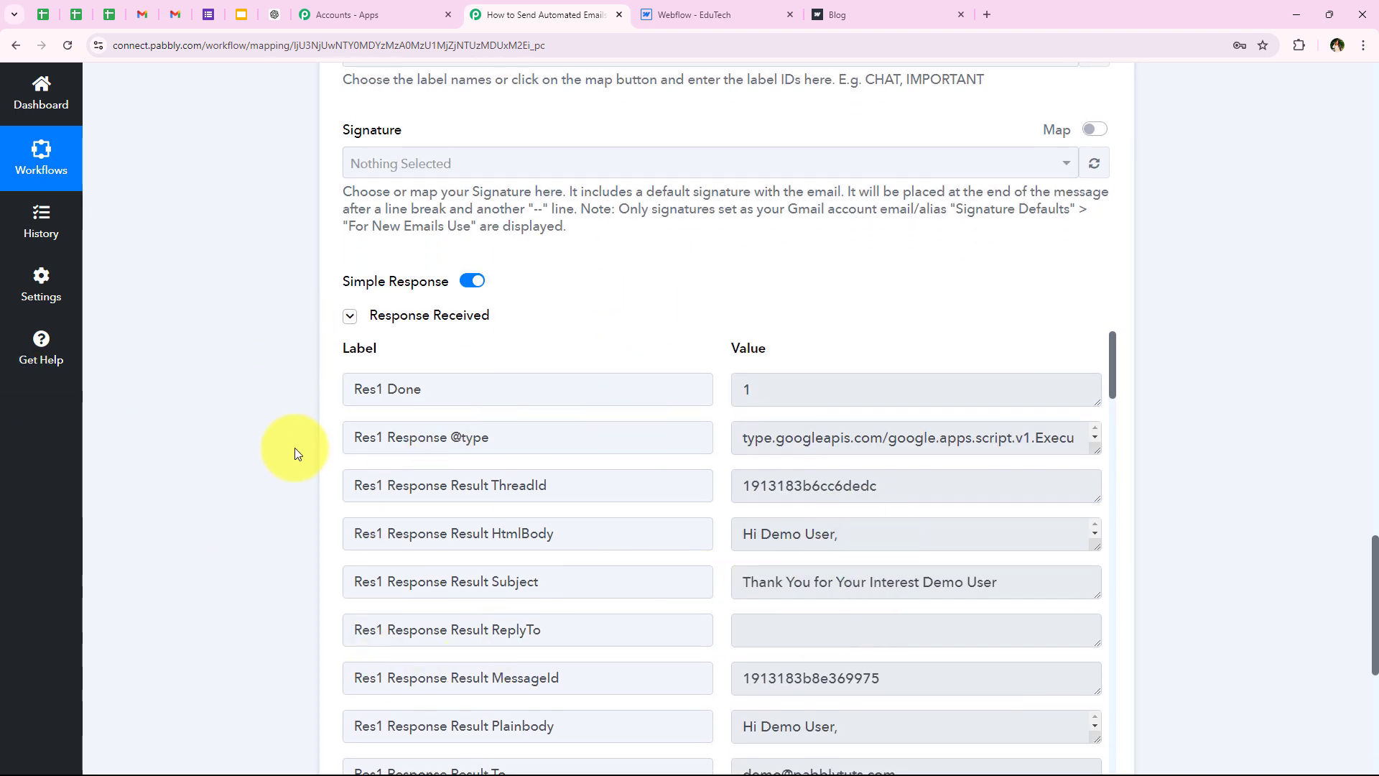
left_click(167, 22)
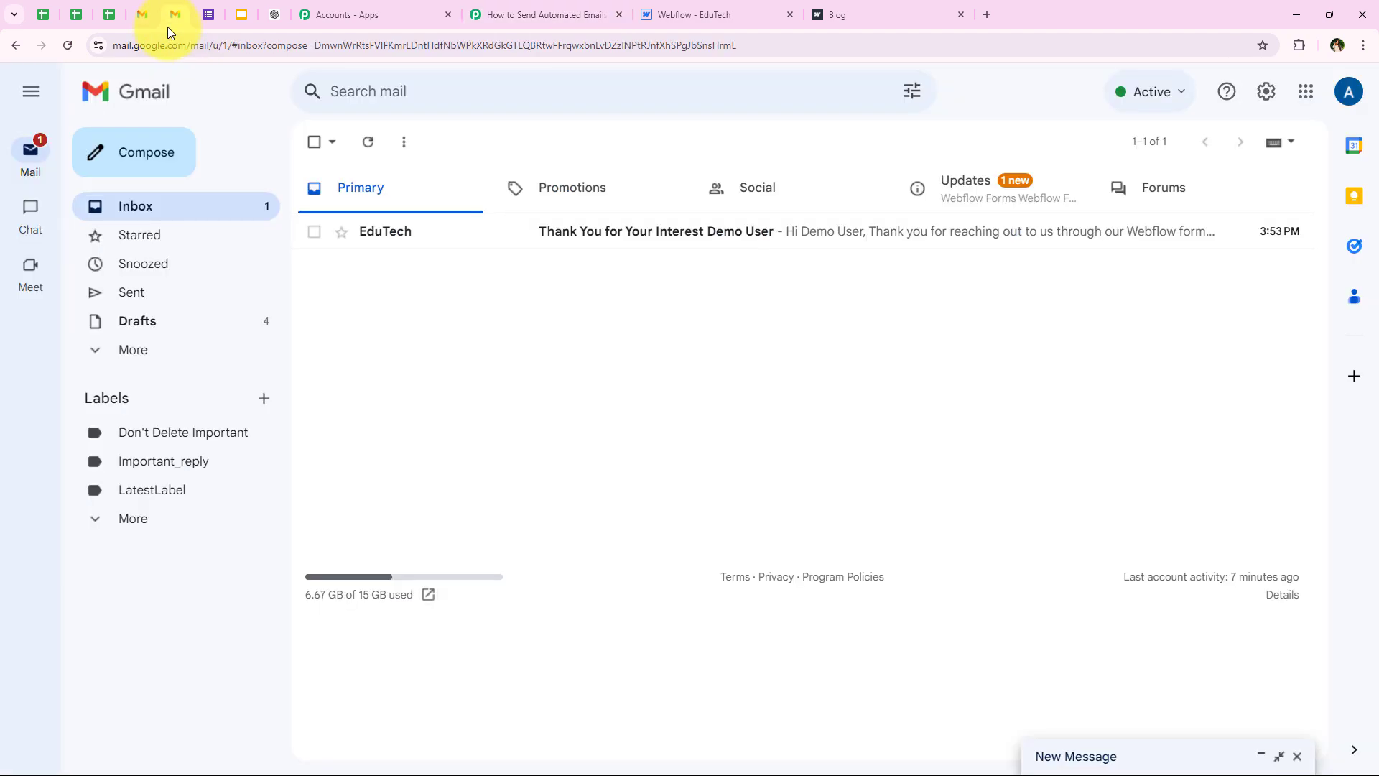
Step: Check the EduTech email's subject, greeting and submitter name, then return to the Pabbly workflow
left_click(461, 239)
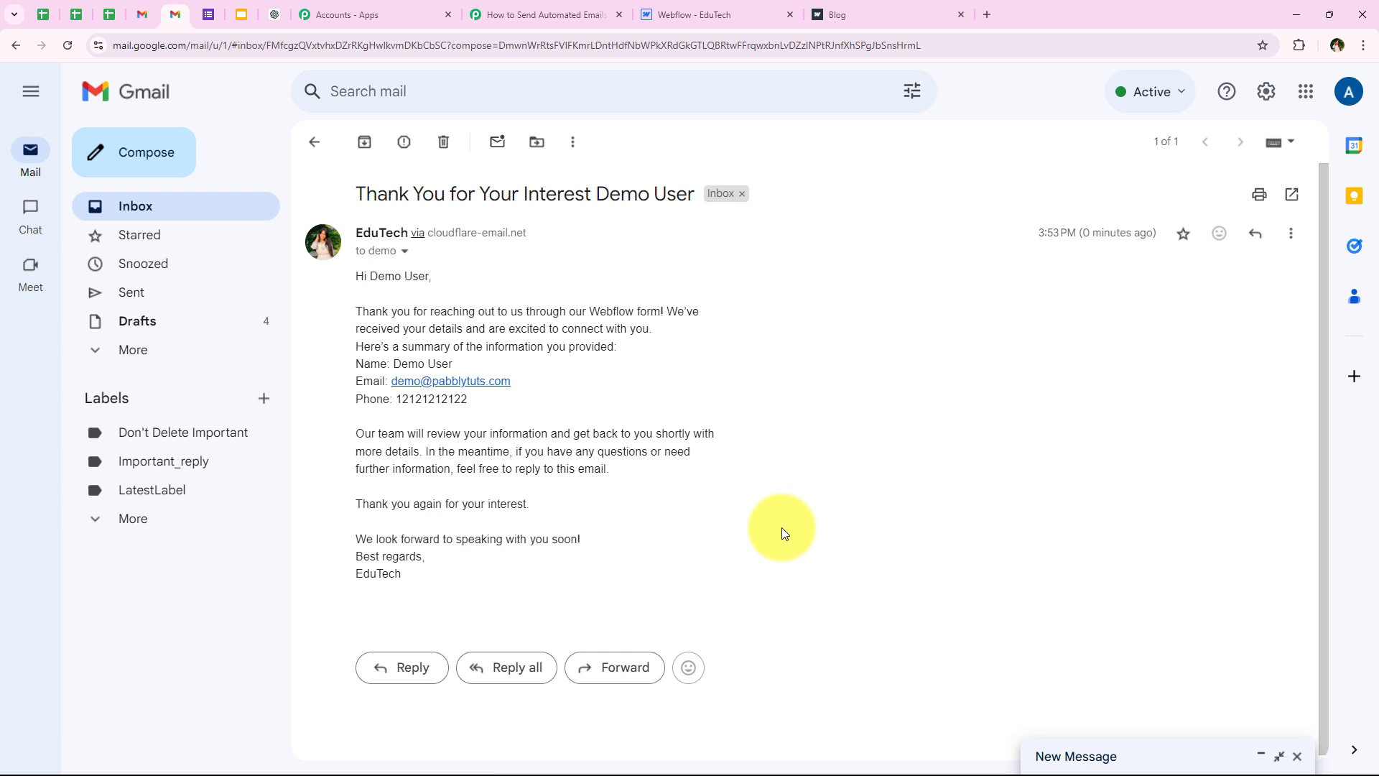
left_click_drag(356, 189, 543, 185)
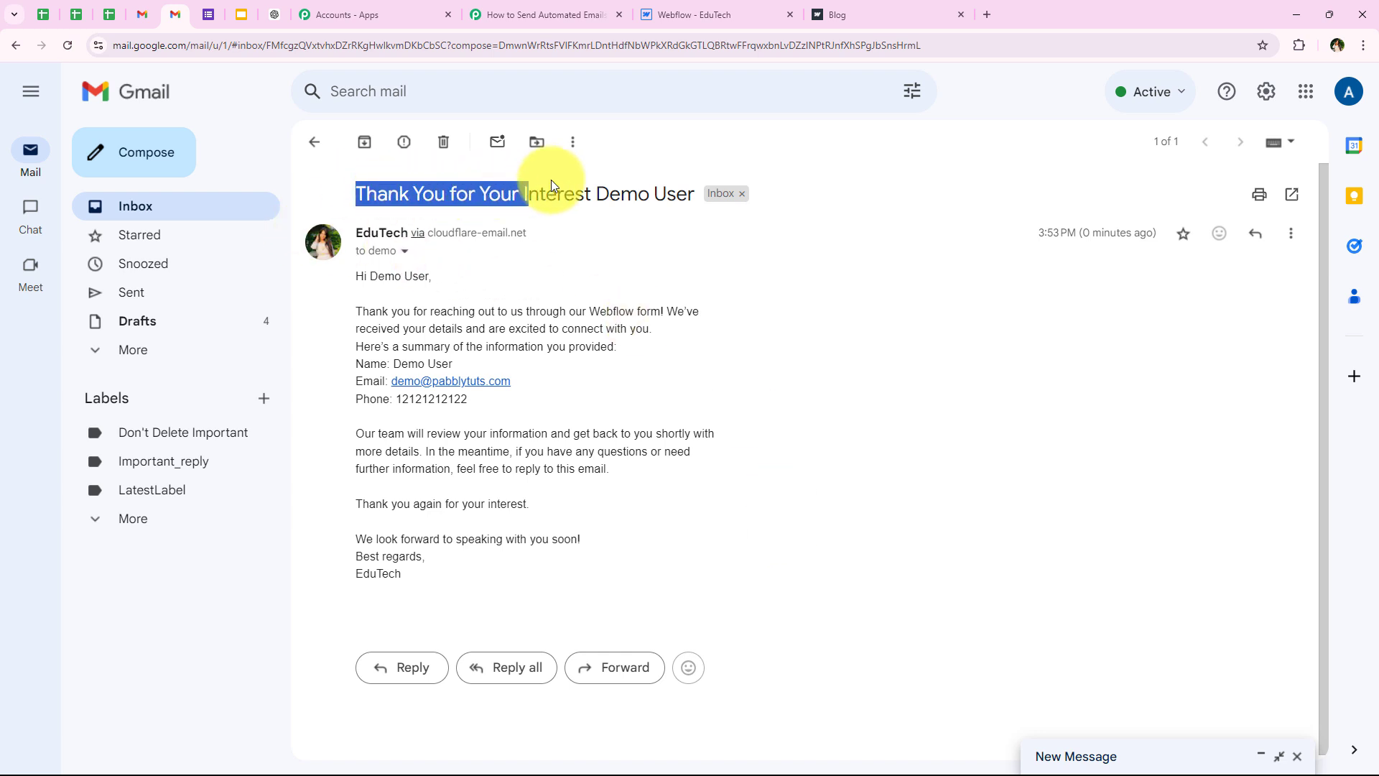
left_click_drag(657, 175, 688, 175)
left_click(623, 244)
left_click_drag(352, 277, 446, 277)
left_click(329, 339)
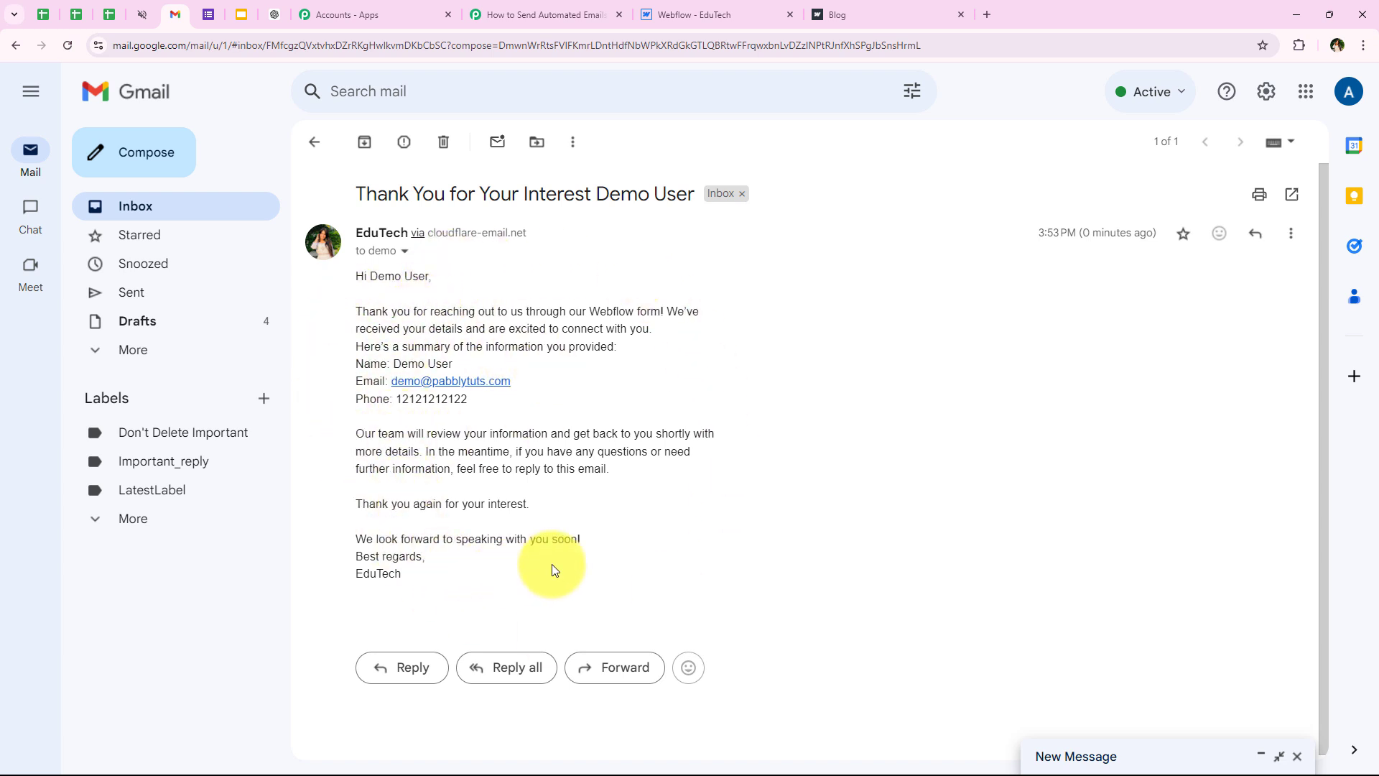
left_click_drag(393, 363, 458, 364)
left_click(474, 399)
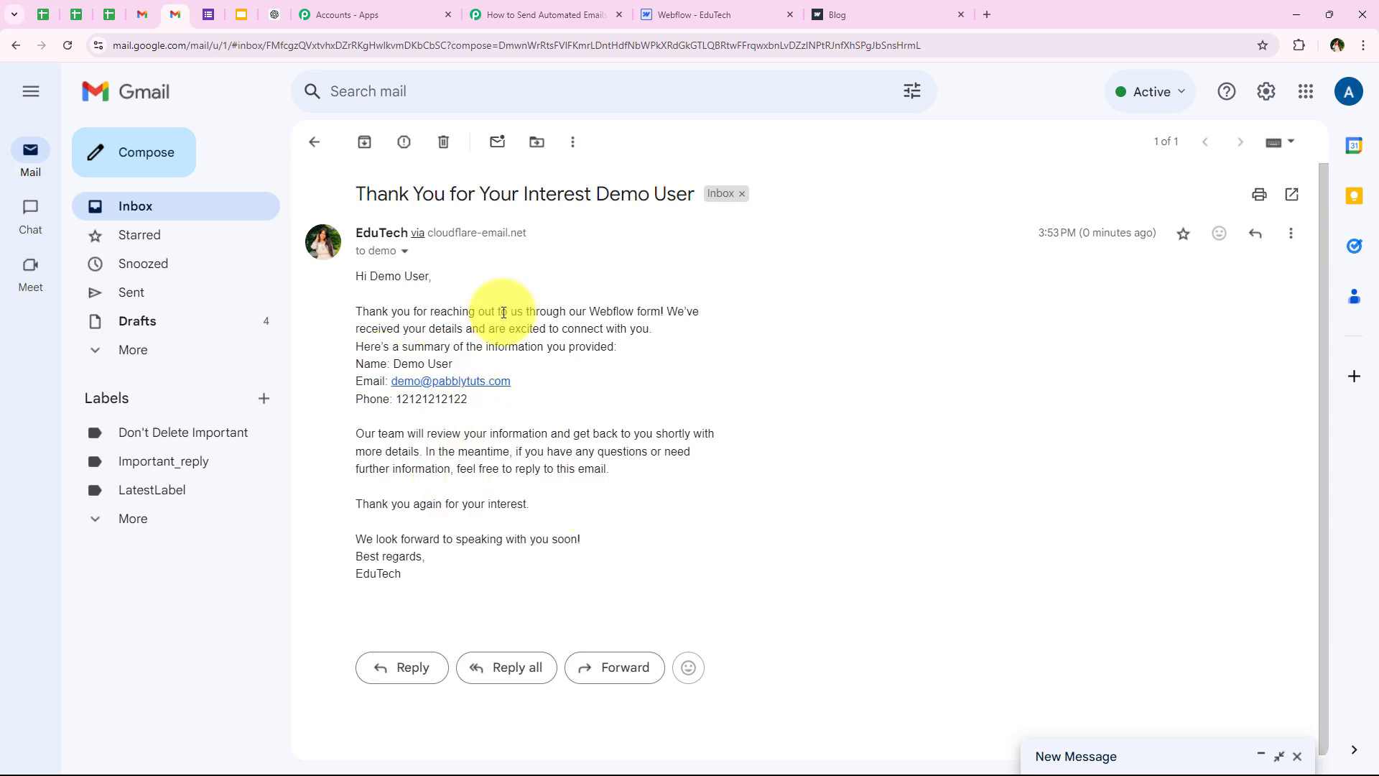
left_click(505, 7)
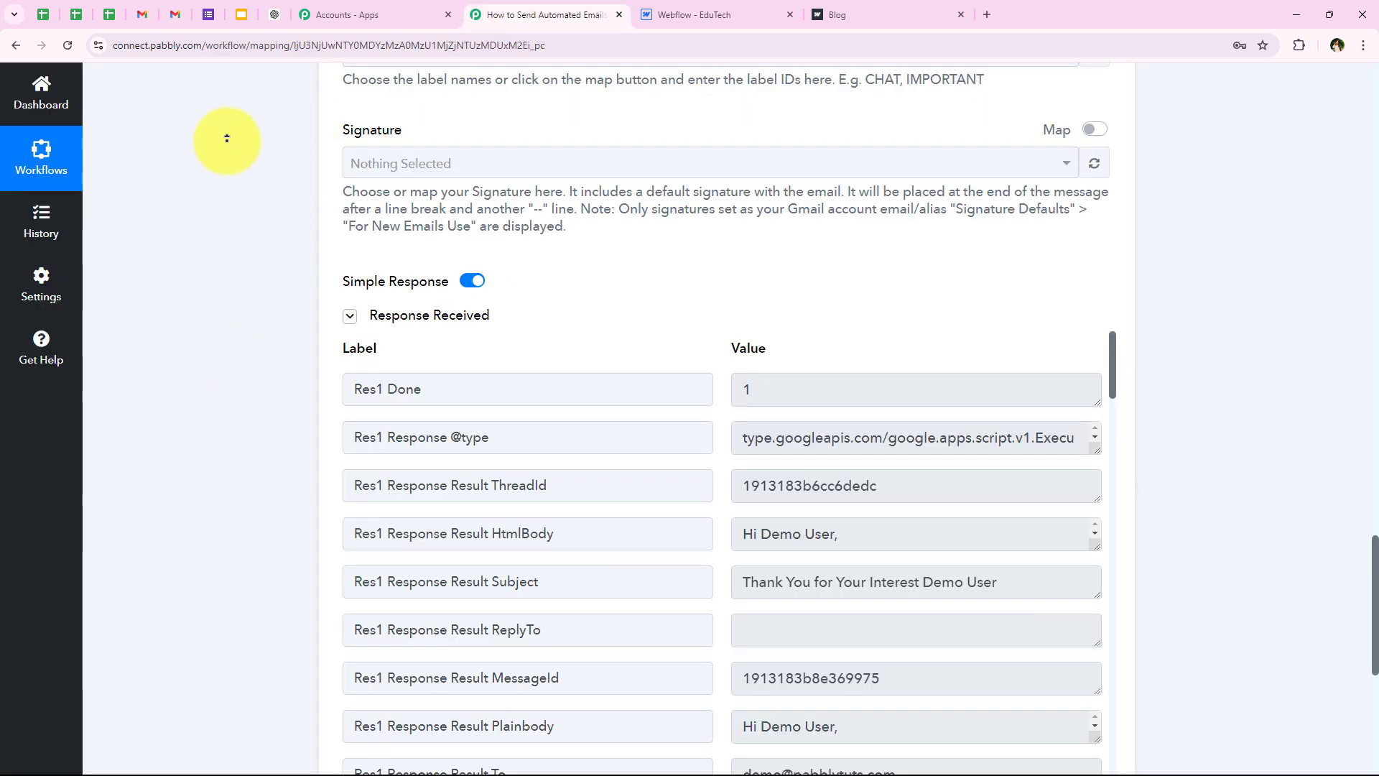
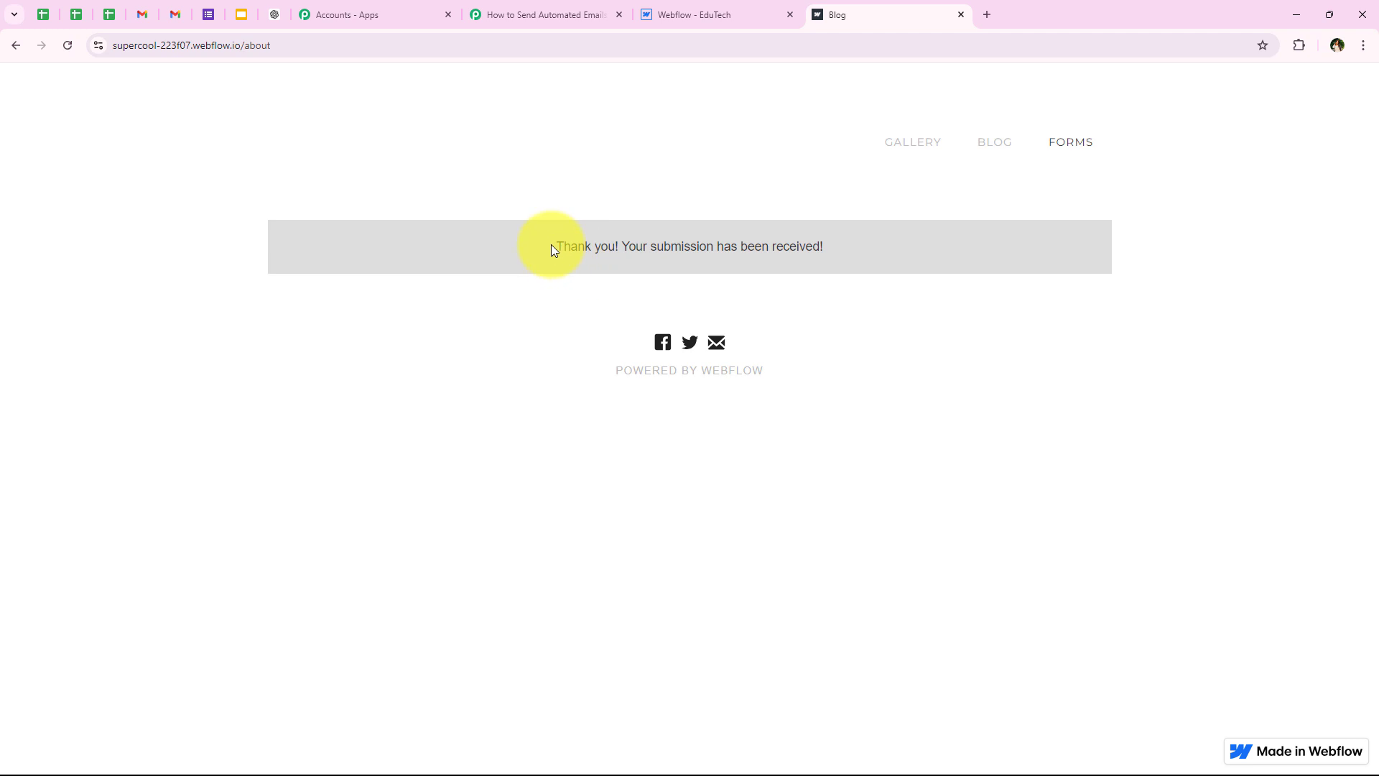
left_click_drag(551, 248, 829, 266)
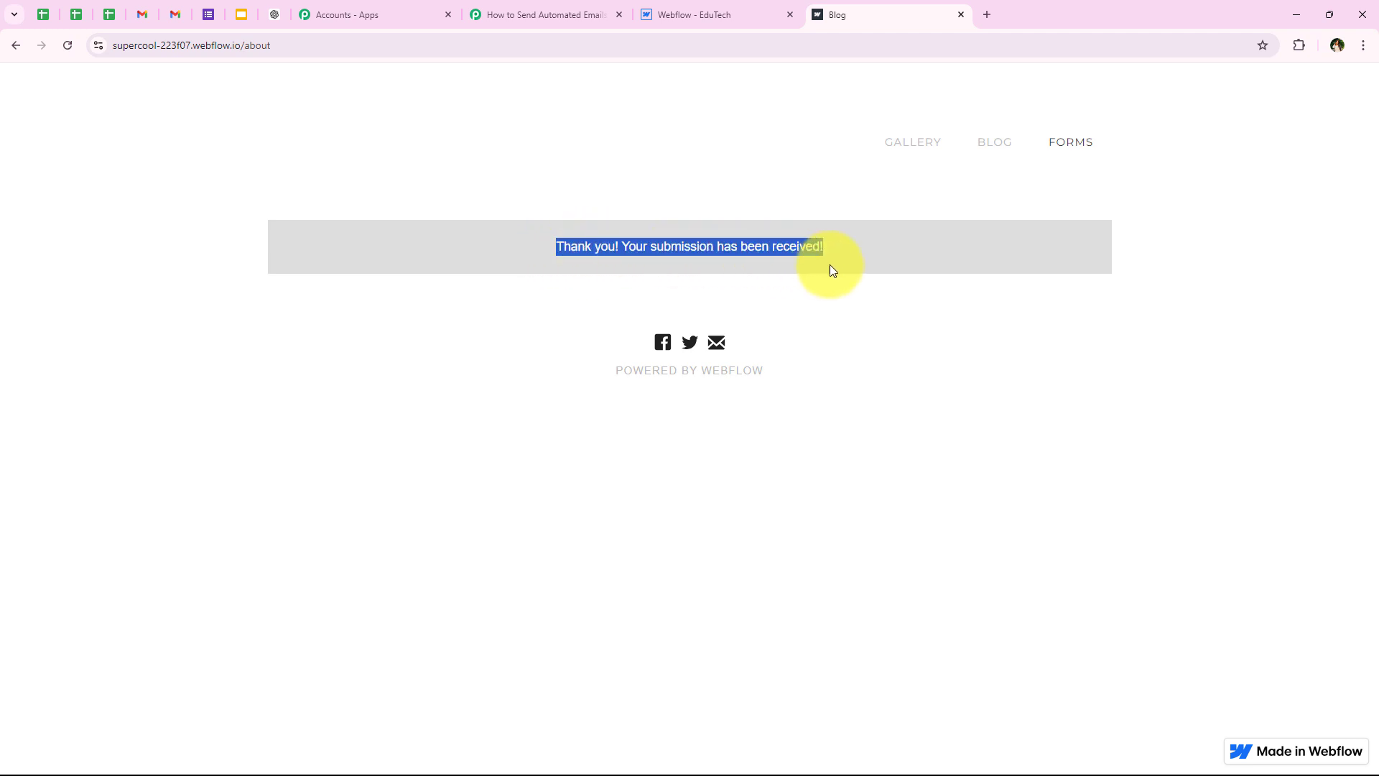
left_click(847, 367)
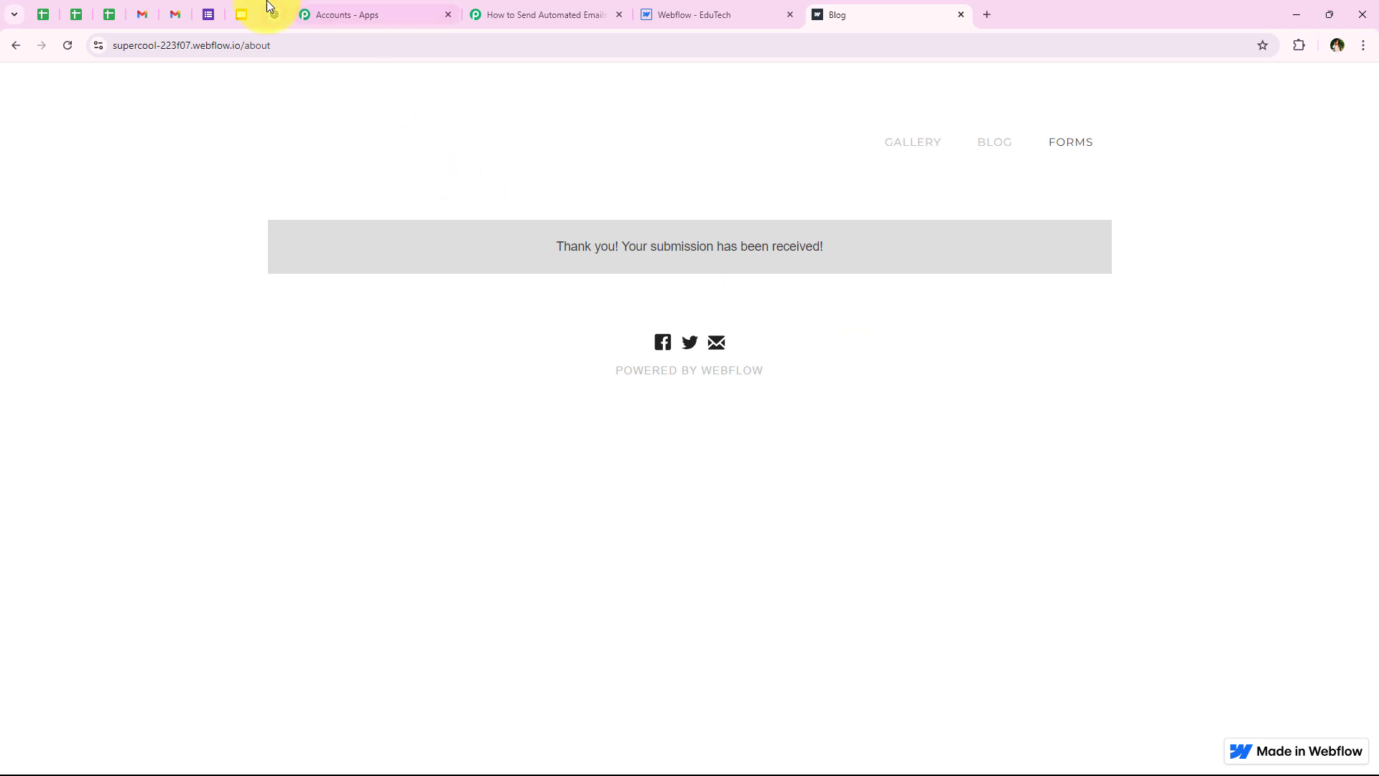
Step: Refresh the Gmail inbox and open the new Test User thank-you email
left_click(175, 14)
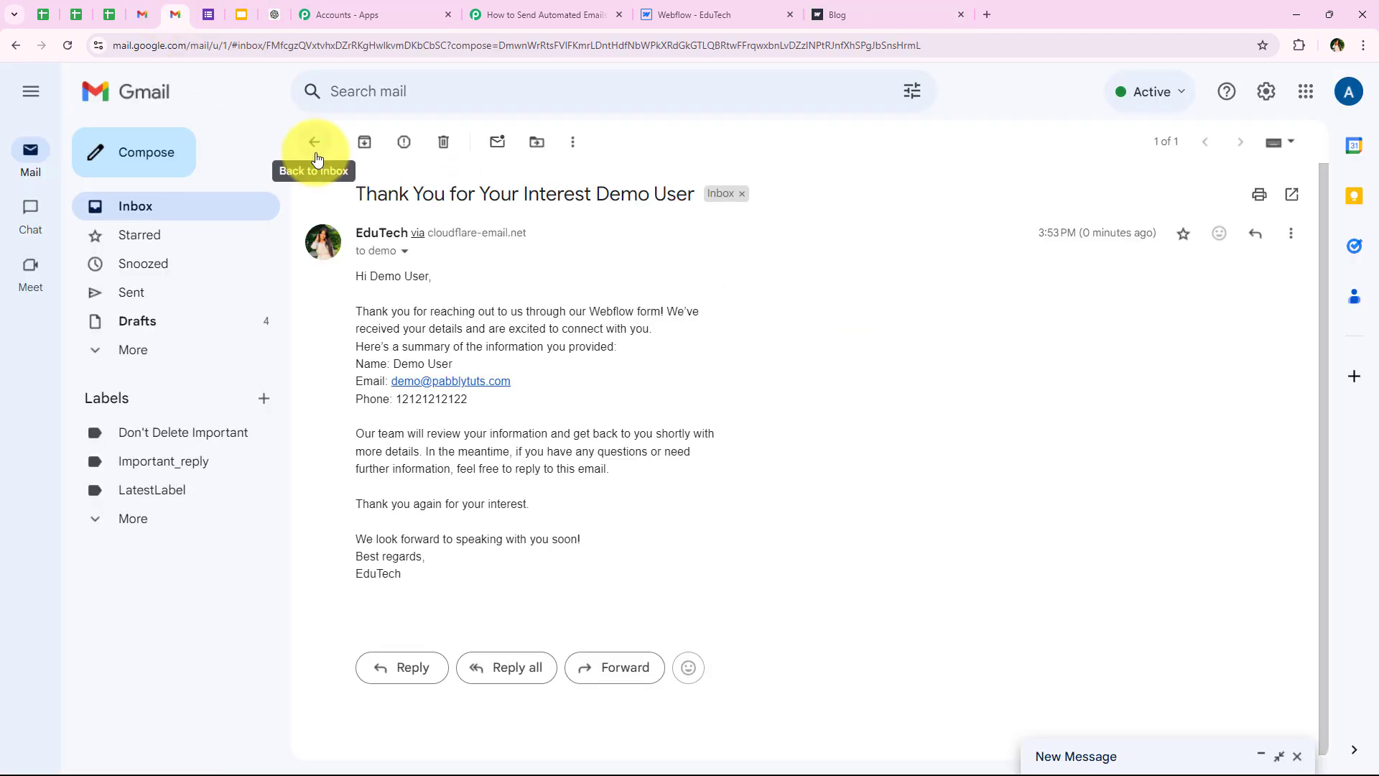
left_click(316, 146)
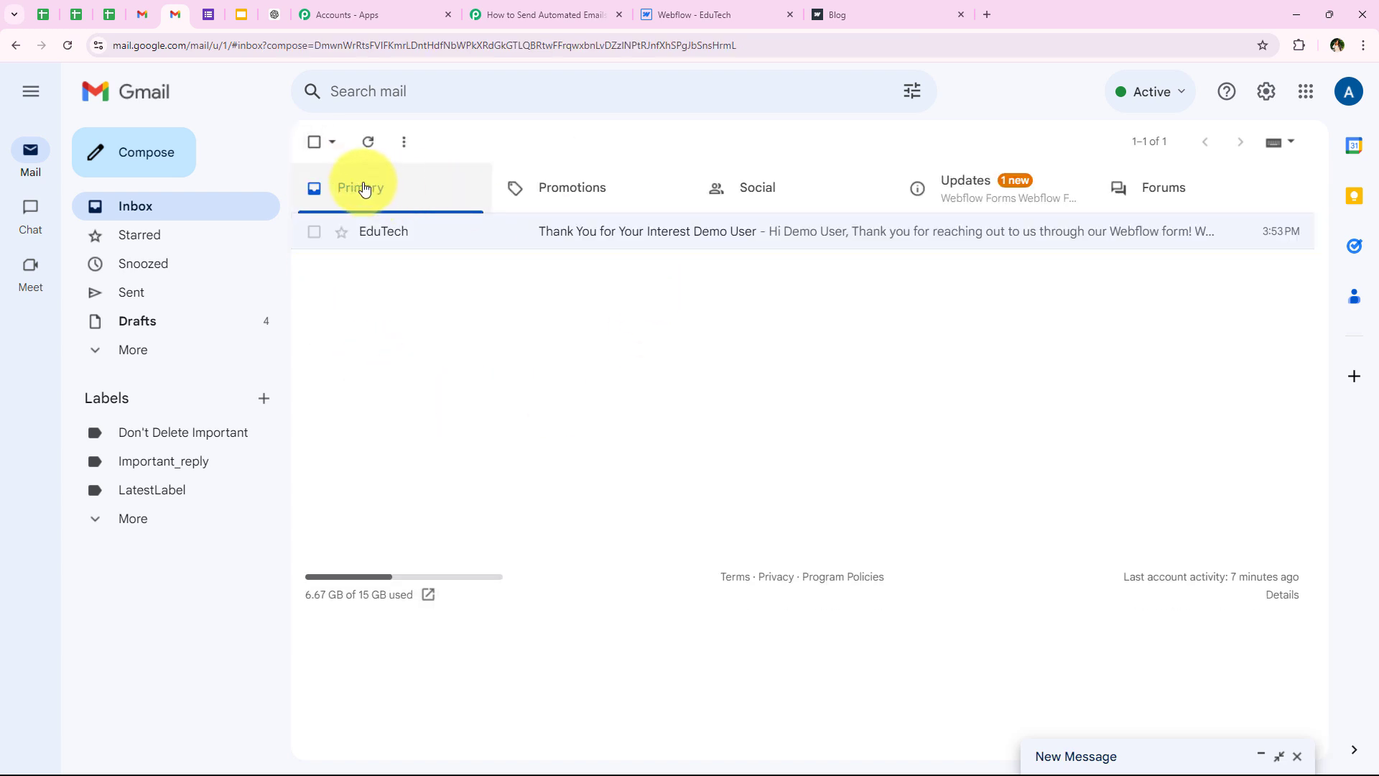
left_click(366, 154)
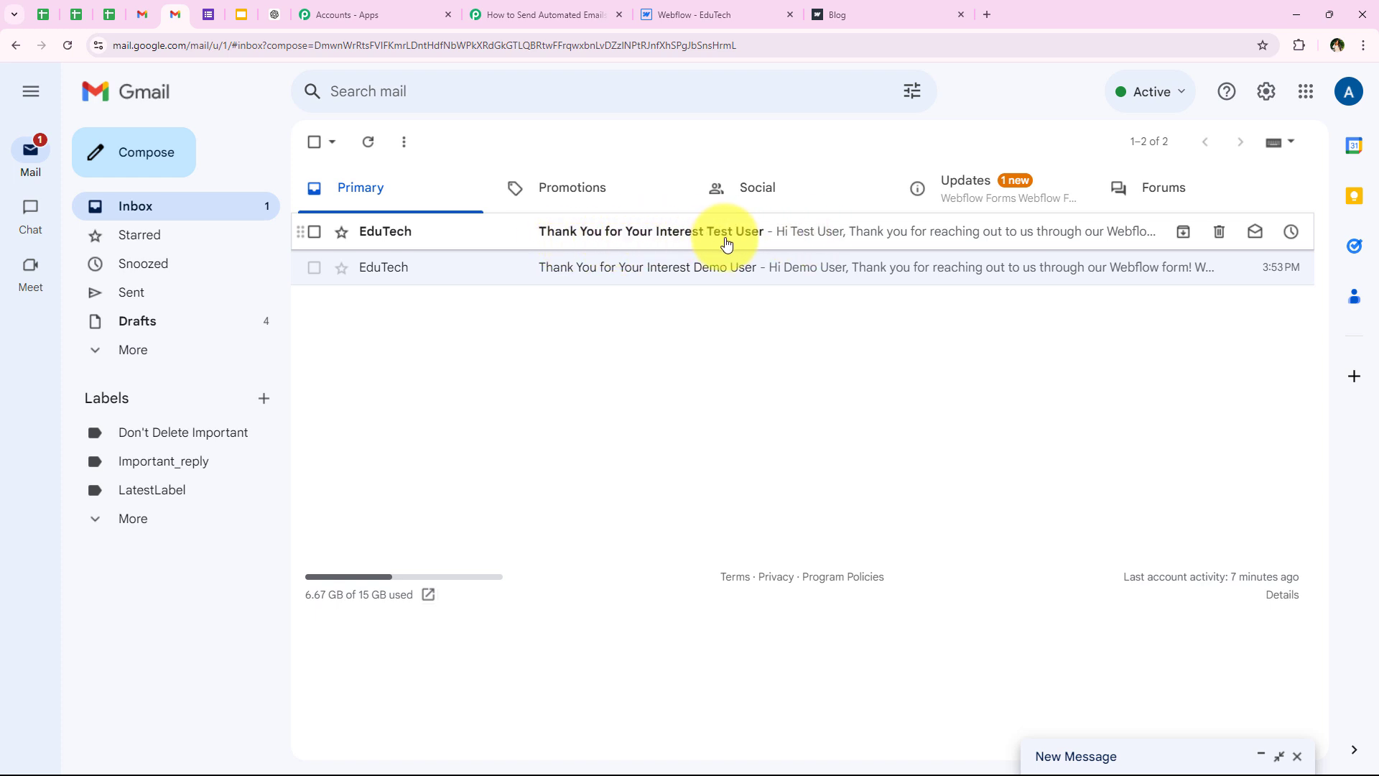
left_click(723, 242)
Step: Check the subject, greeting, submitted name and phone number, then go back to the Pabbly workflow
left_click_drag(594, 193, 677, 194)
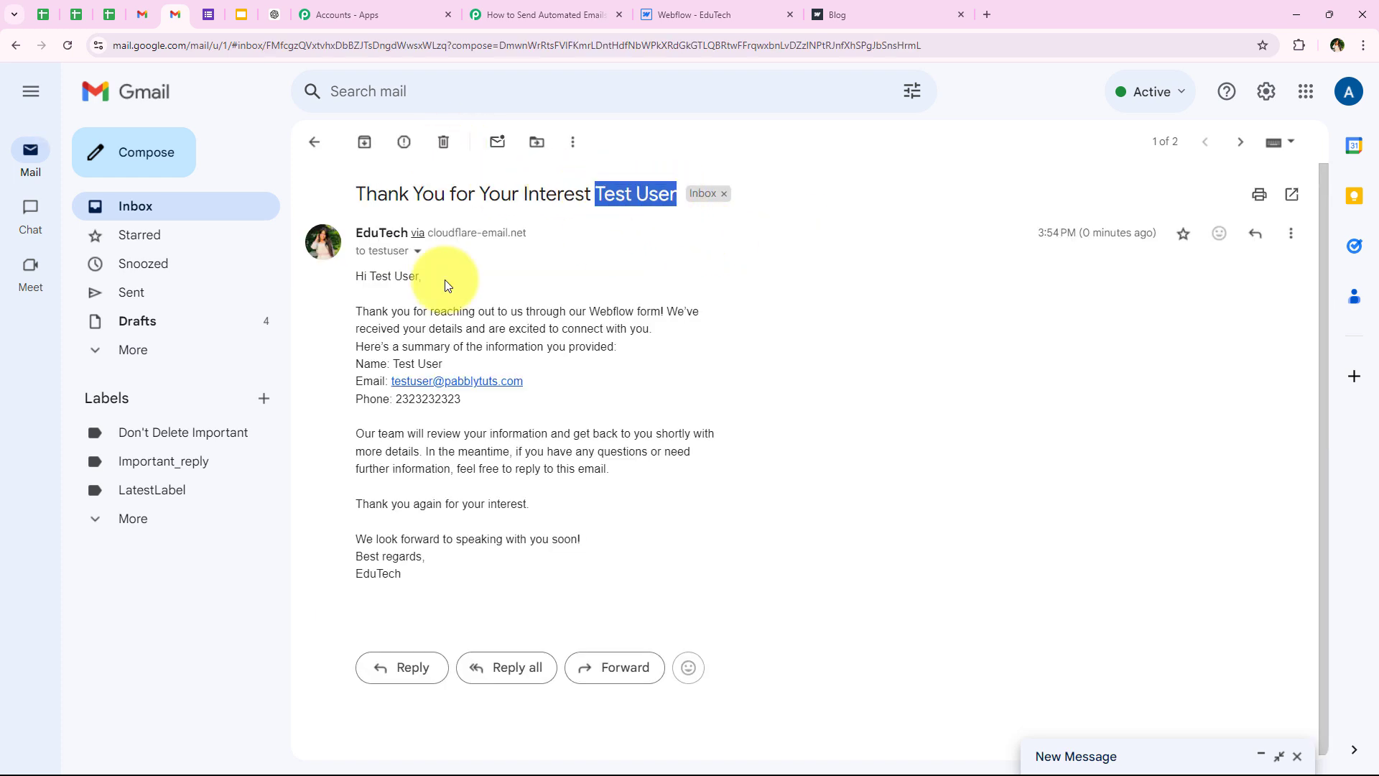
left_click(497, 332)
left_click_drag(371, 276, 419, 277)
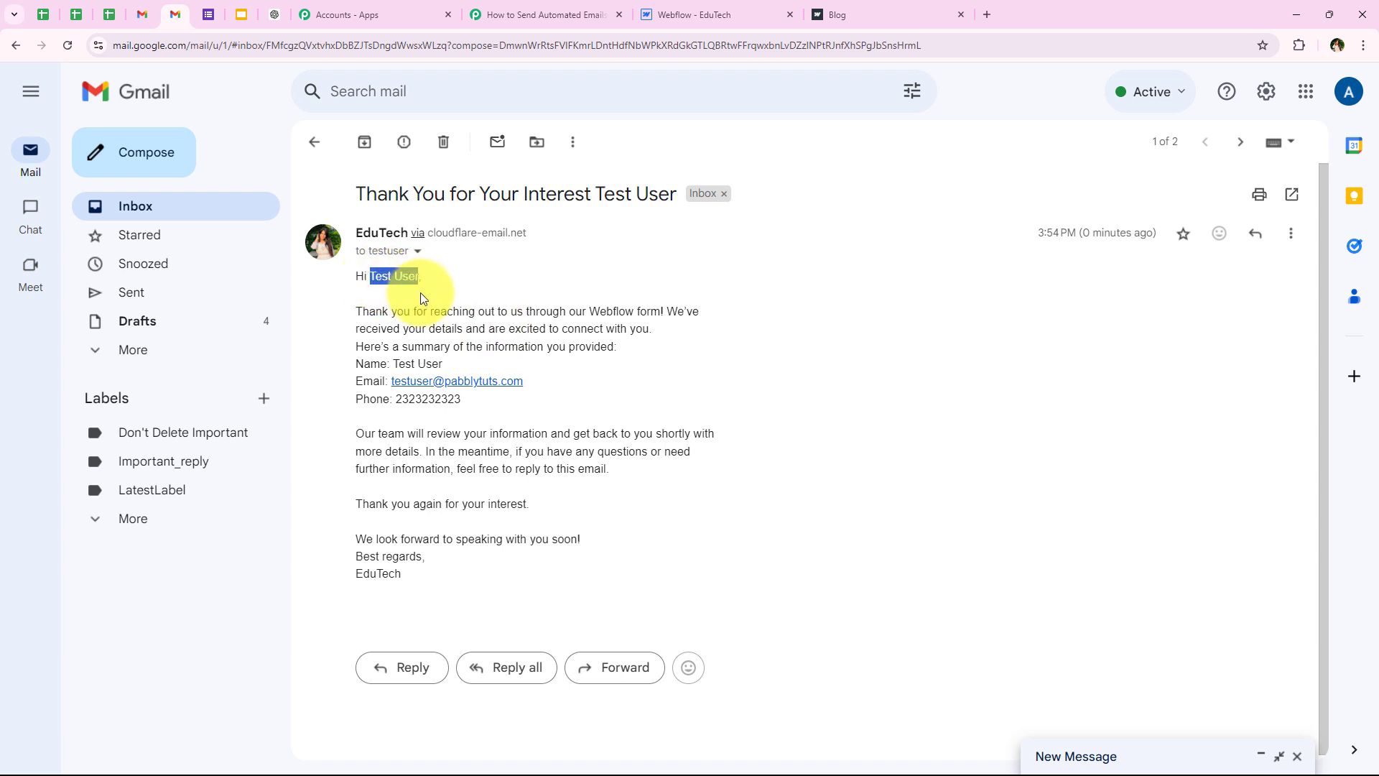
left_click(499, 330)
left_click_drag(393, 364, 445, 365)
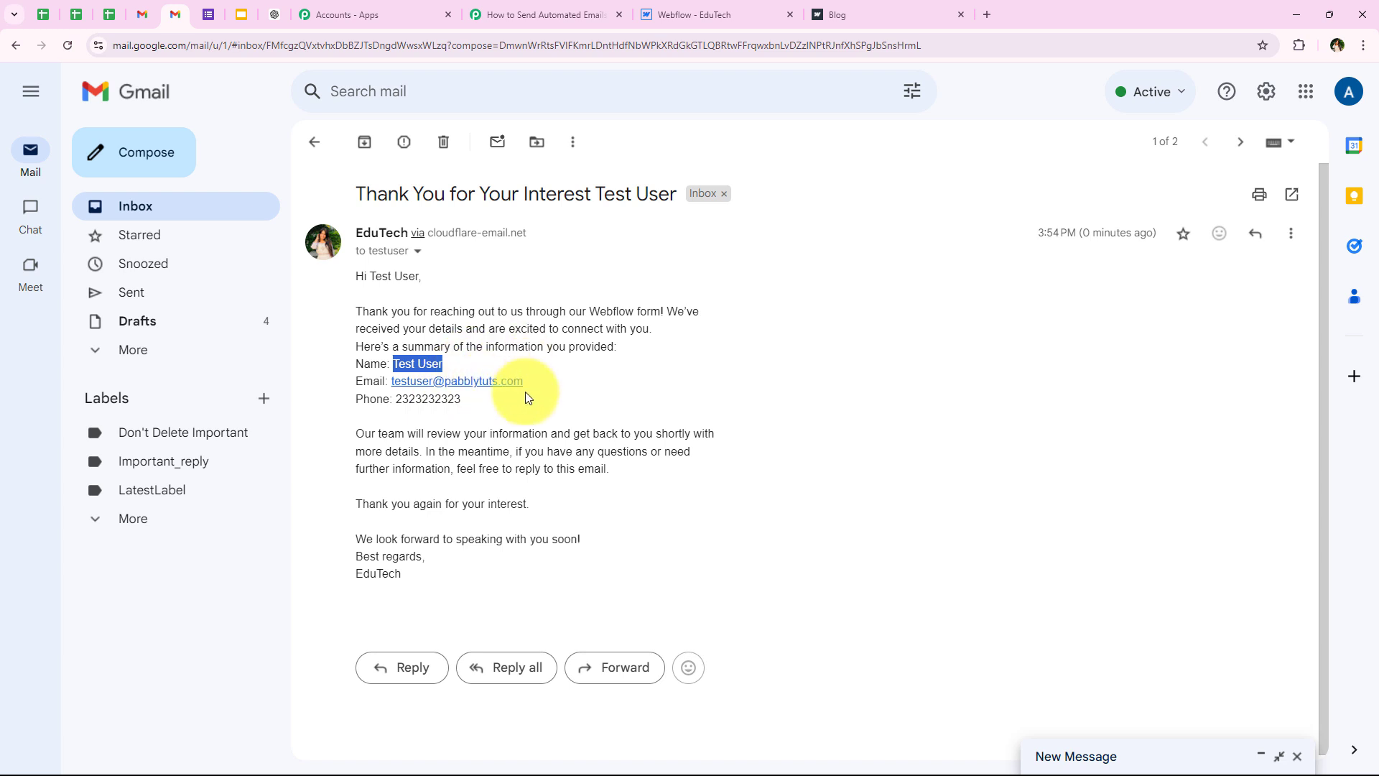
left_click_drag(481, 398, 397, 400)
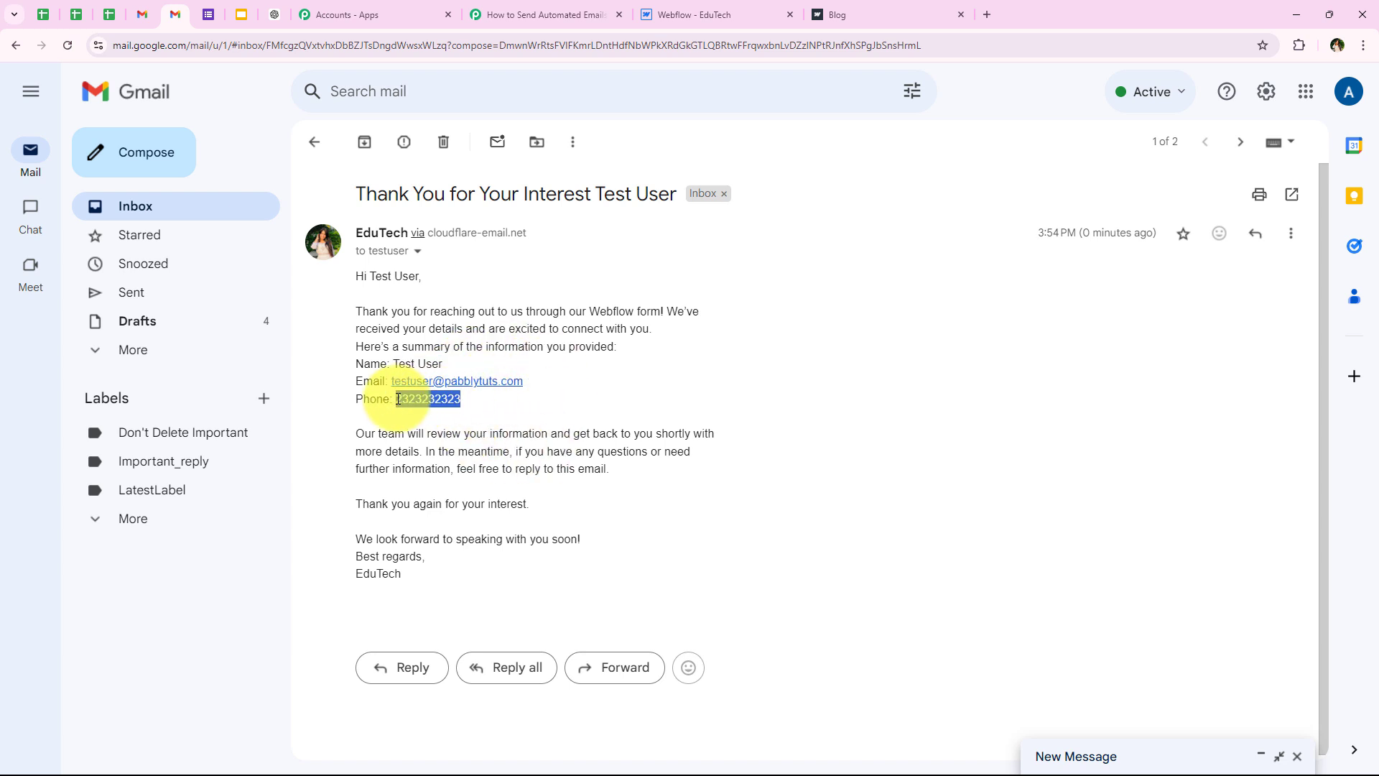
left_click(434, 539)
left_click(524, 14)
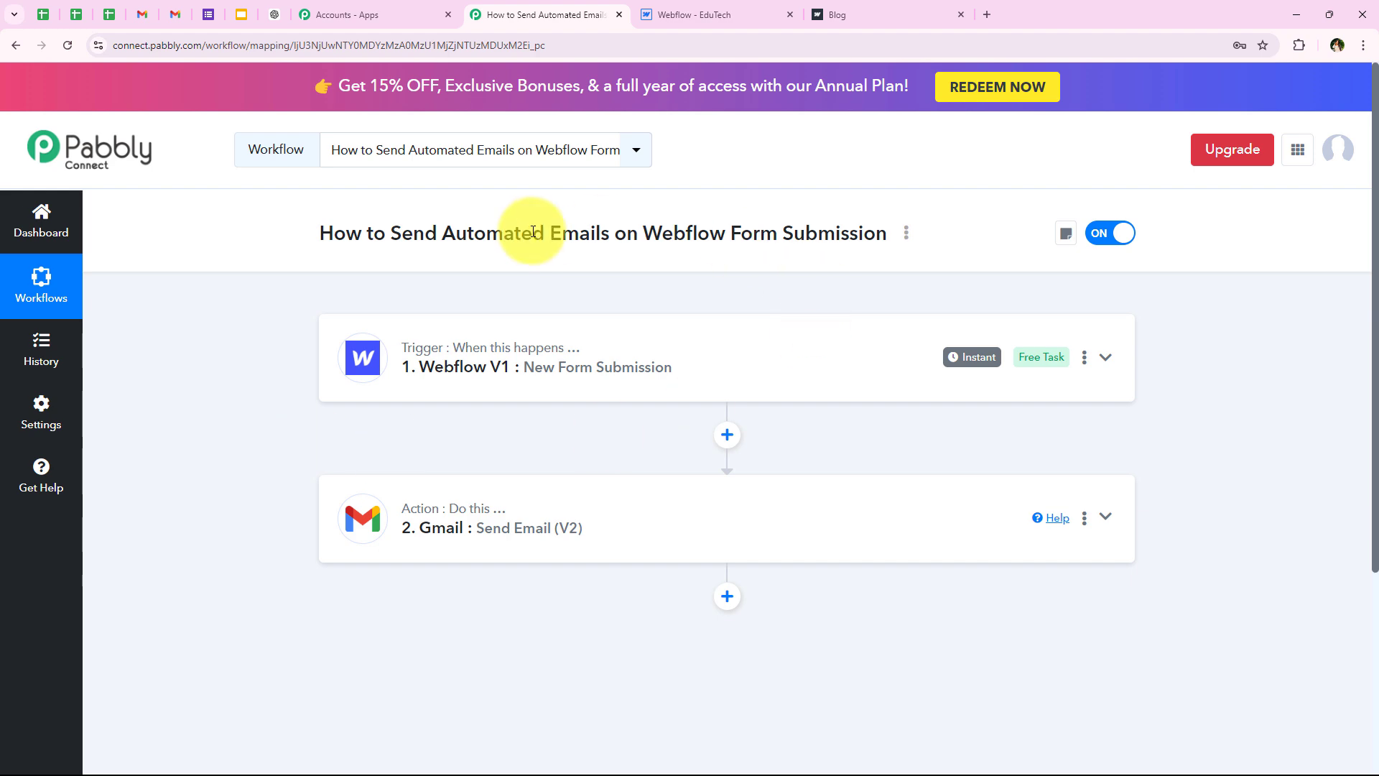
left_click(180, 12)
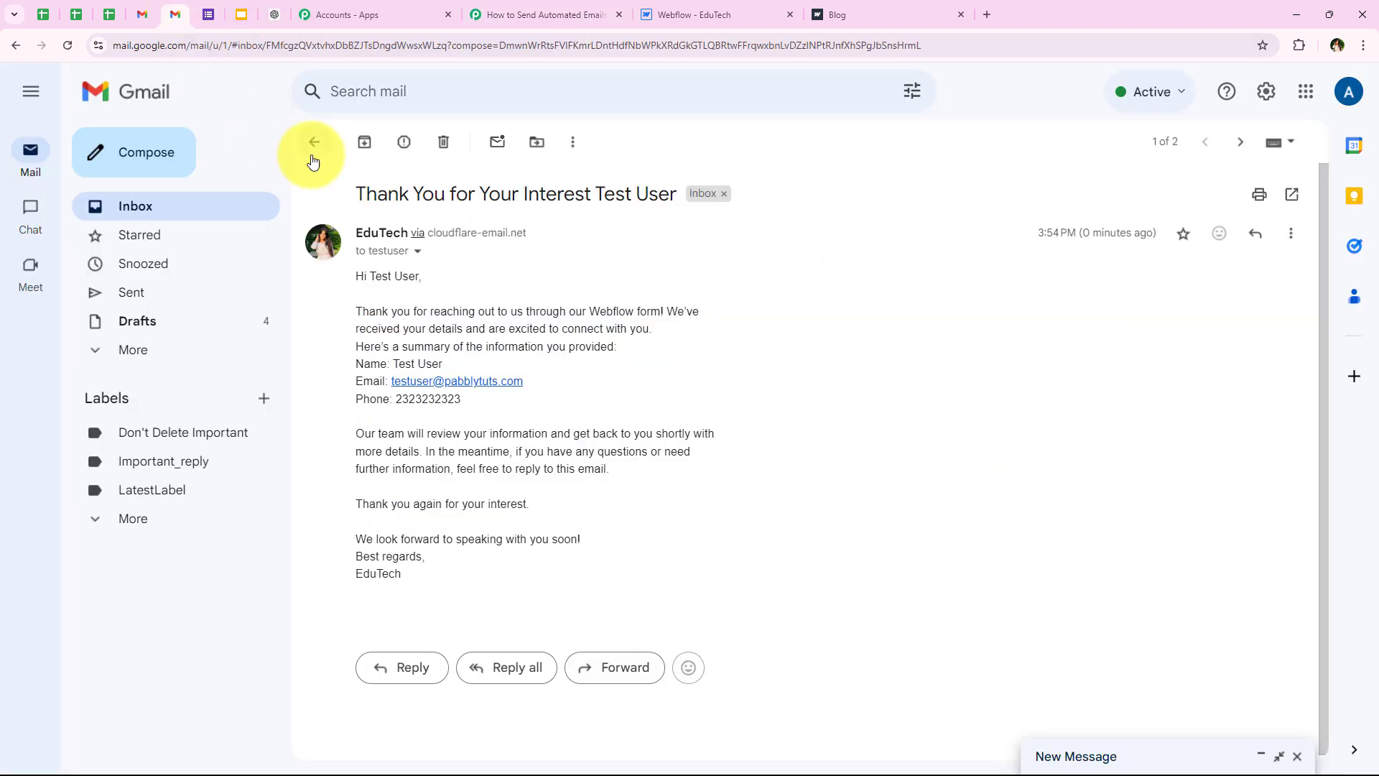
left_click(316, 144)
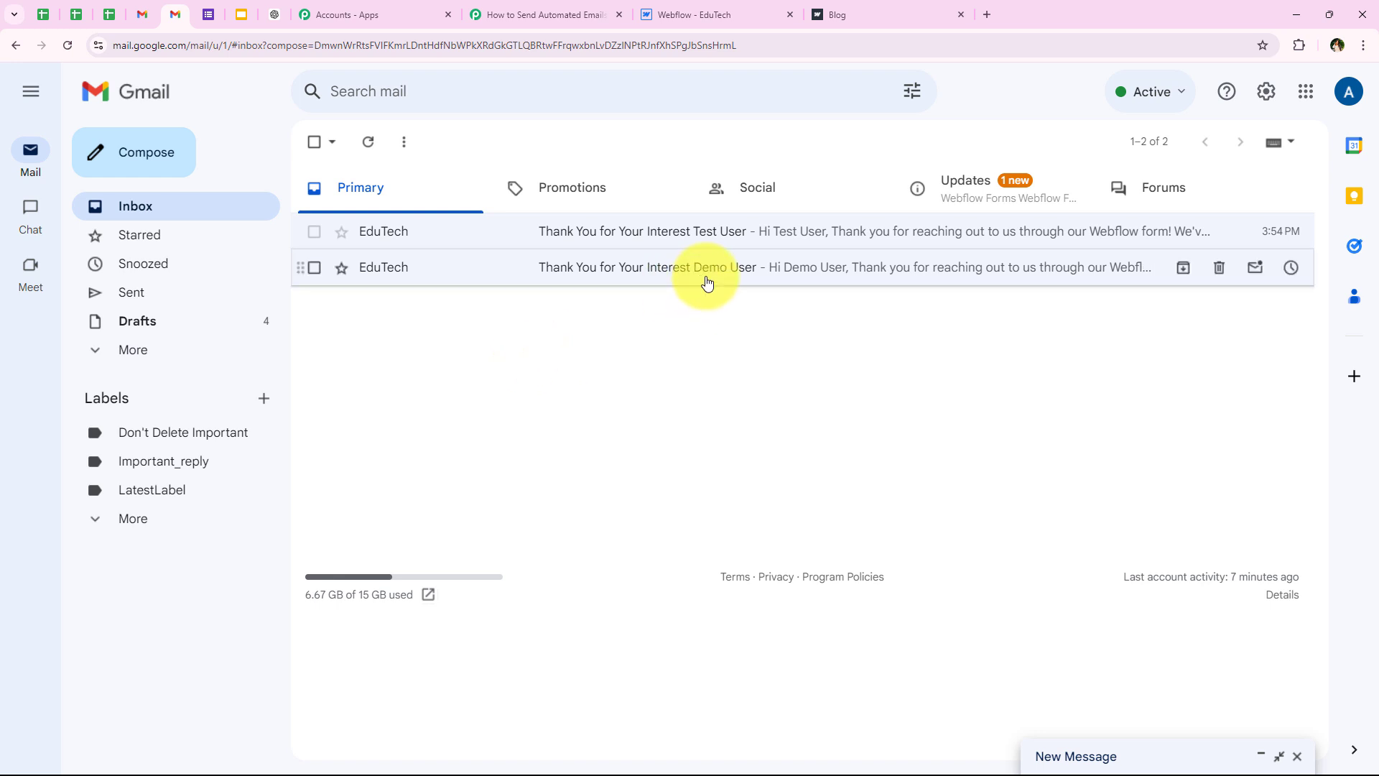
left_click(484, 13)
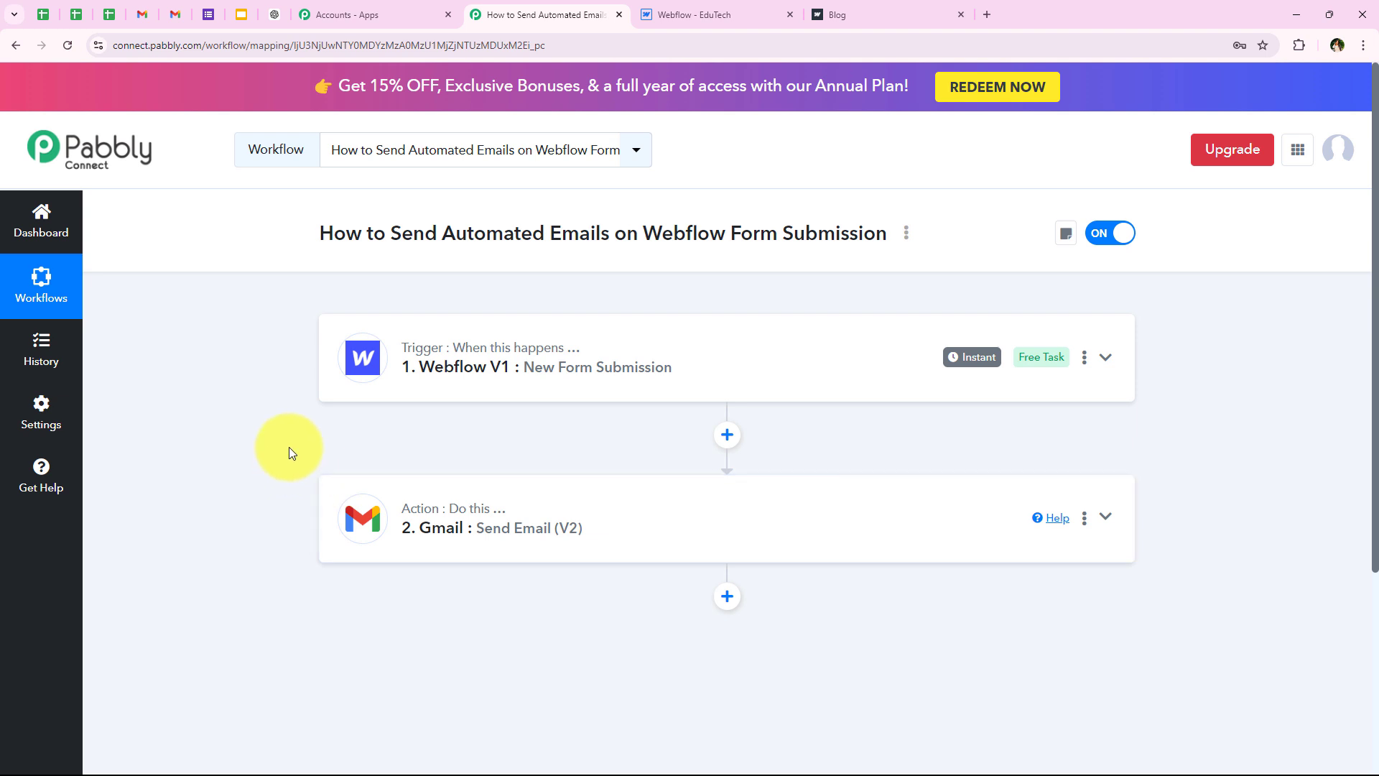